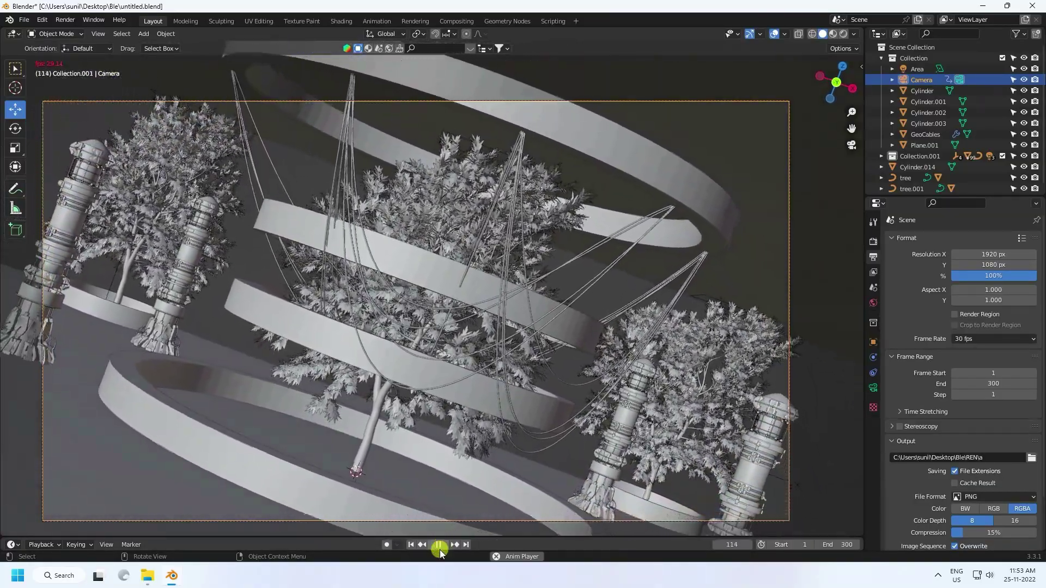
# Expand the timeline, stop playback and jump to the final frame
pyautogui.moveTo(473, 538); pyautogui.dragTo(493, 508)
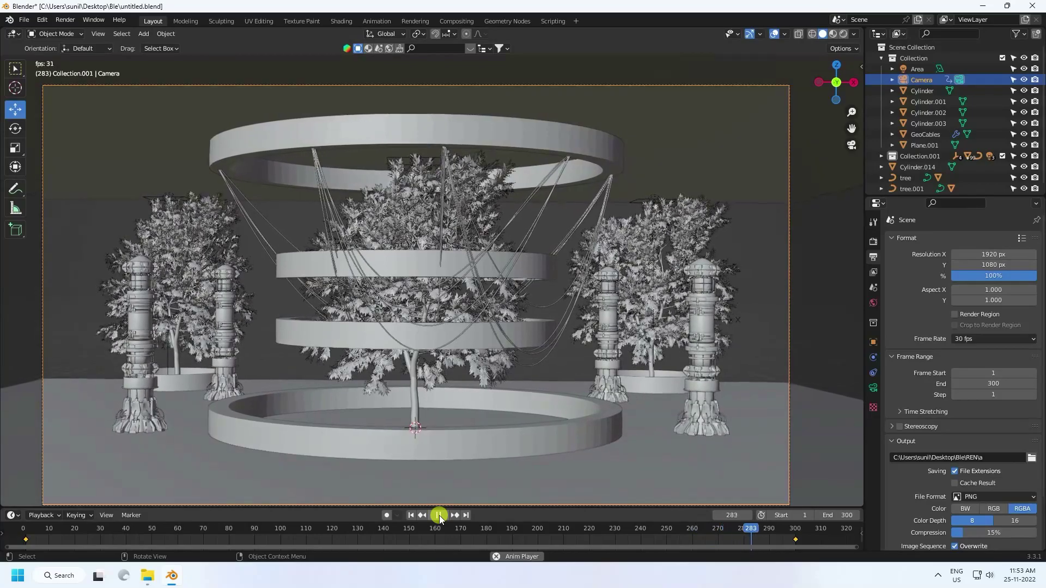
pyautogui.click(439, 515)
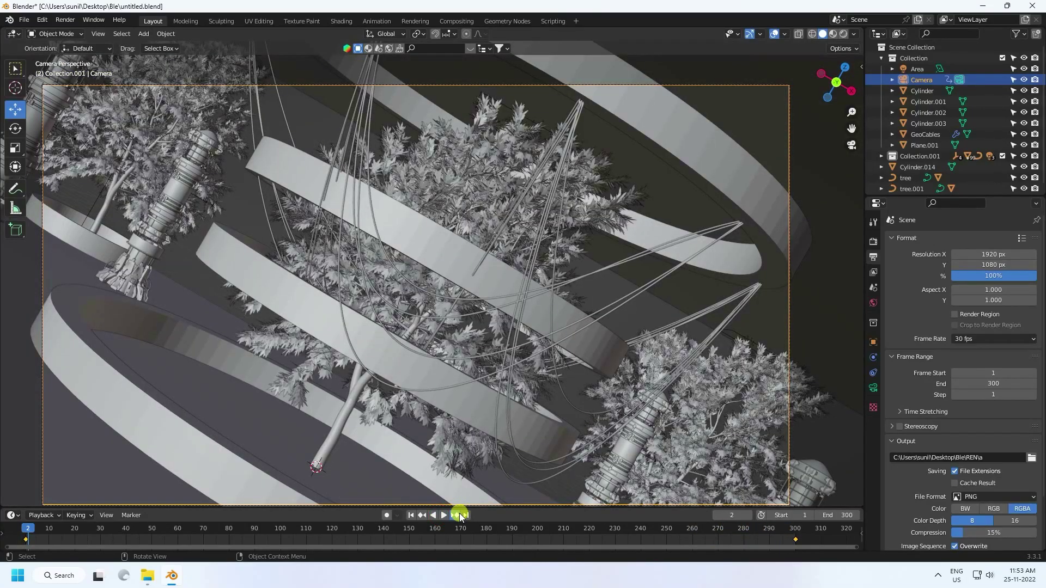
pyautogui.click(460, 515)
# Compare Rendered and Material Preview shading, returning to Rendered, then orbit the scene
pyautogui.click(843, 36)
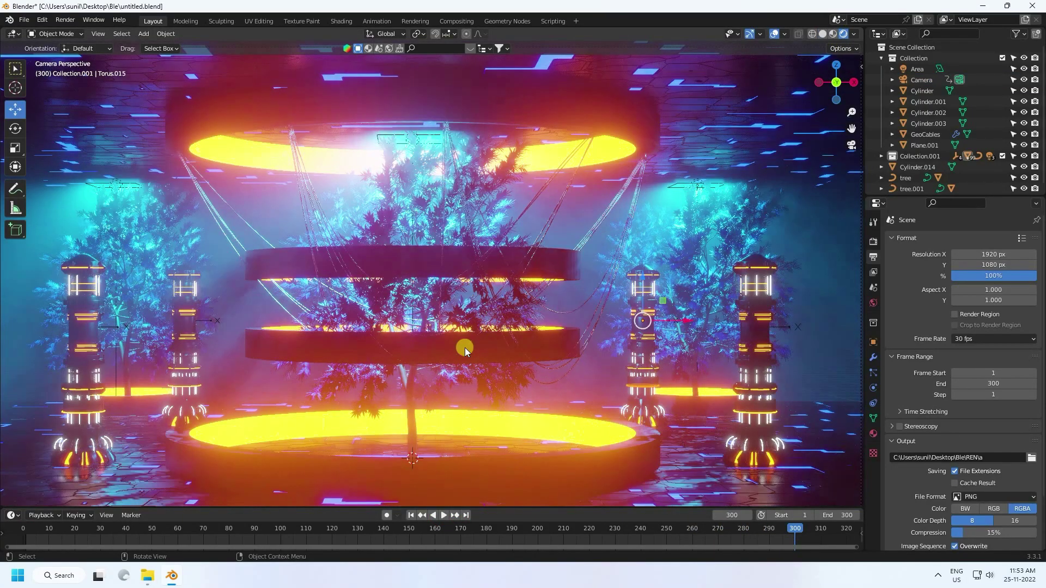
pyautogui.click(465, 348)
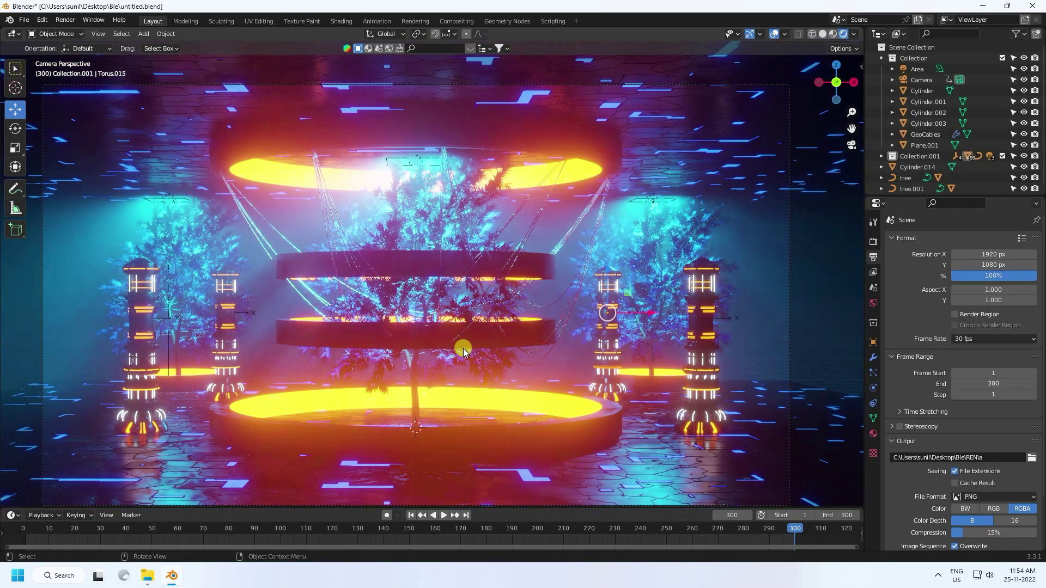
pyautogui.click(833, 34)
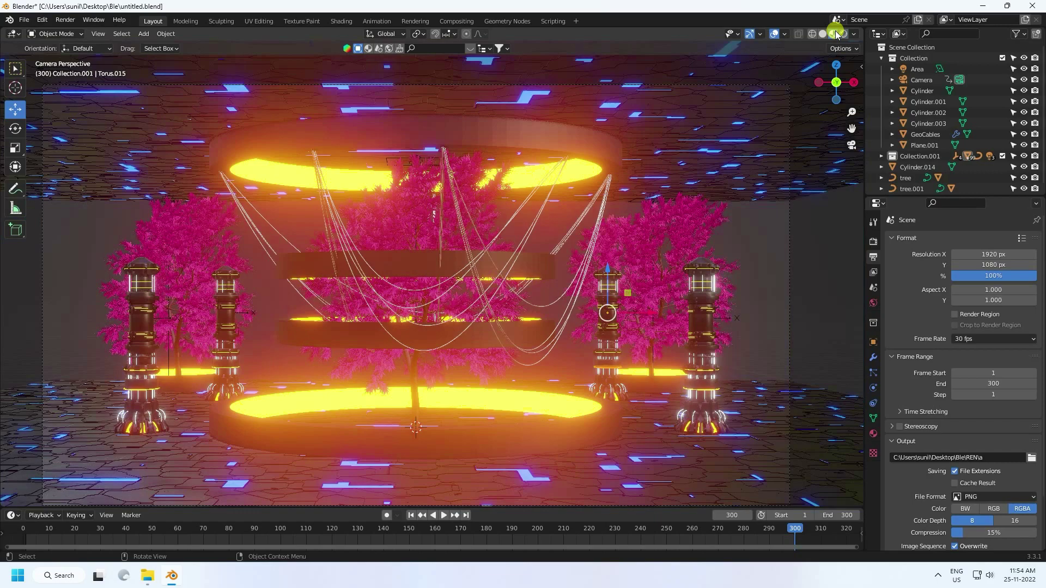
pyautogui.click(843, 34)
pyautogui.click(844, 35)
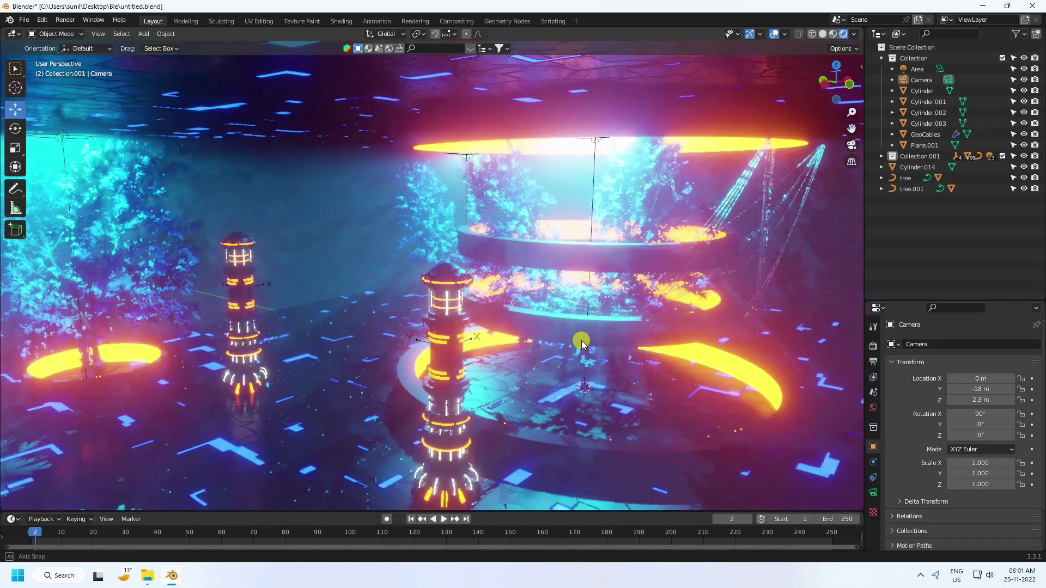
pyautogui.moveTo(581, 342); pyautogui.dragTo(490, 305, button='middle')
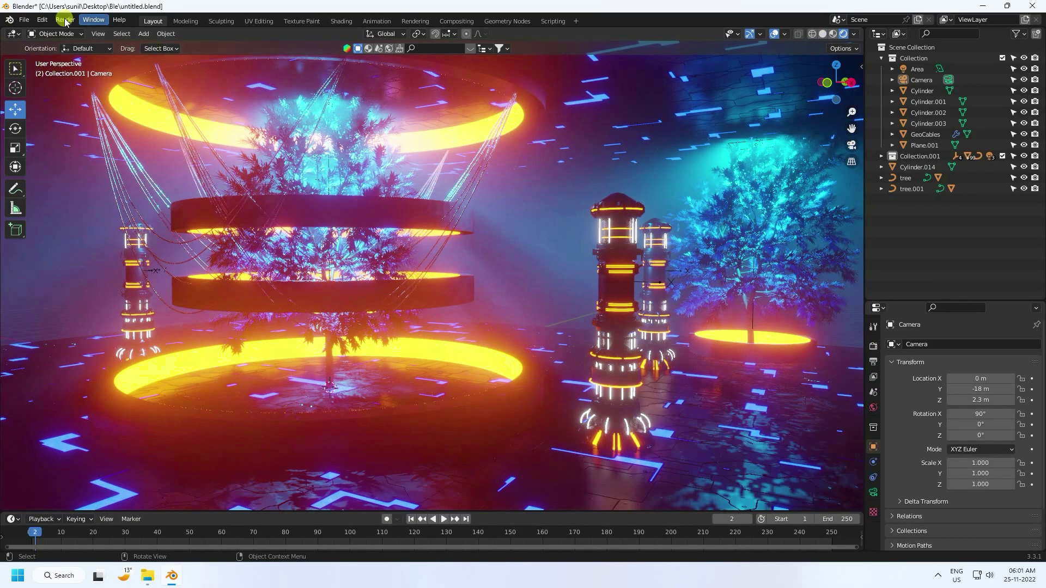
# Start a new General file, discarding changes to the current one
pyautogui.click(28, 19)
pyautogui.moveTo(35, 35)
pyautogui.click(163, 32)
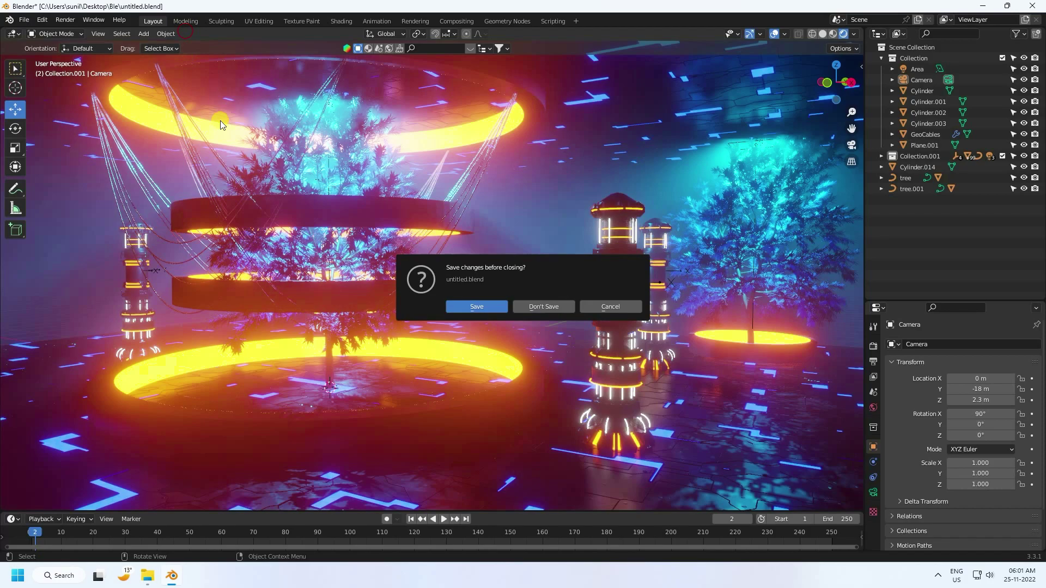
pyautogui.click(554, 307)
# Delete the default camera, cube and light, and add a plane
pyautogui.moveTo(140, 194); pyautogui.dragTo(642, 377)
pyautogui.press('Delete')
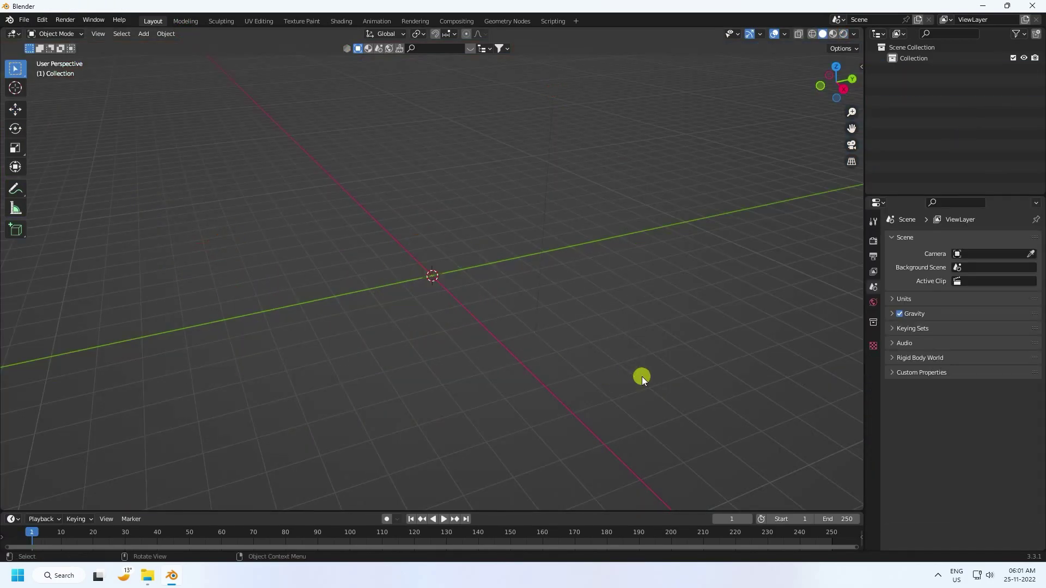
pyautogui.click(144, 34)
pyautogui.moveTo(161, 48)
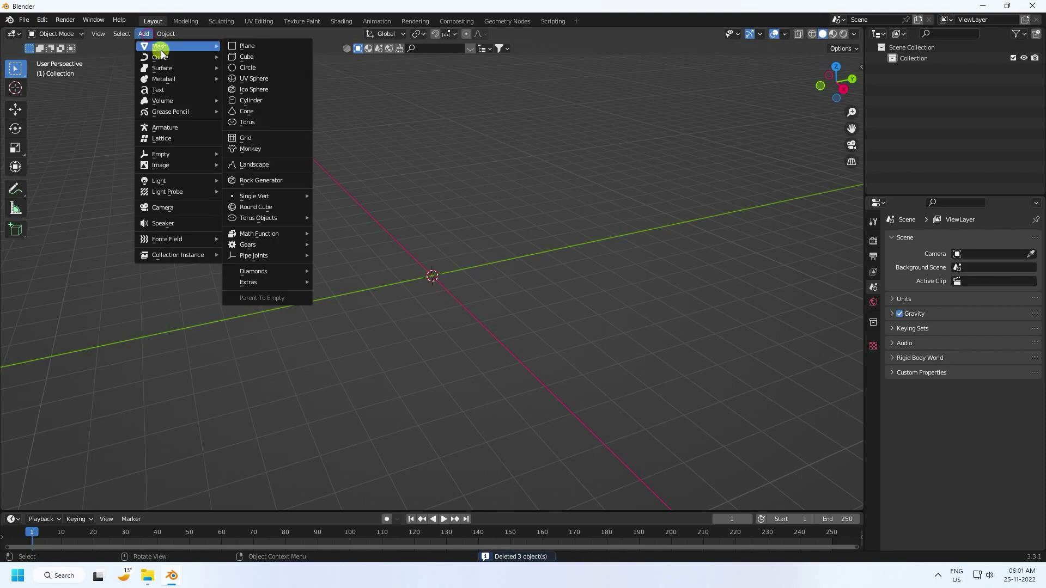
pyautogui.click(267, 47)
# Scale the plane to 10 on X, Y and Z, then orbit across it
pyautogui.click(964, 354)
pyautogui.write('10')
pyautogui.press('Return')
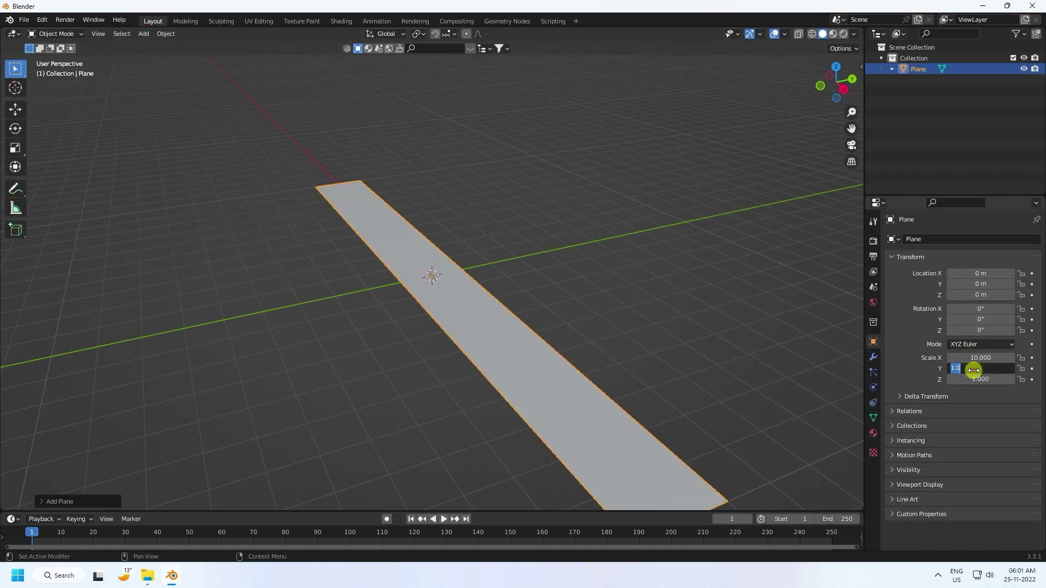
pyautogui.press('Return')
pyautogui.click(974, 378)
pyautogui.write('10')
pyautogui.click(400, 182)
pyautogui.click(378, 157)
pyautogui.moveTo(379, 156); pyautogui.dragTo(434, 273, button='middle')
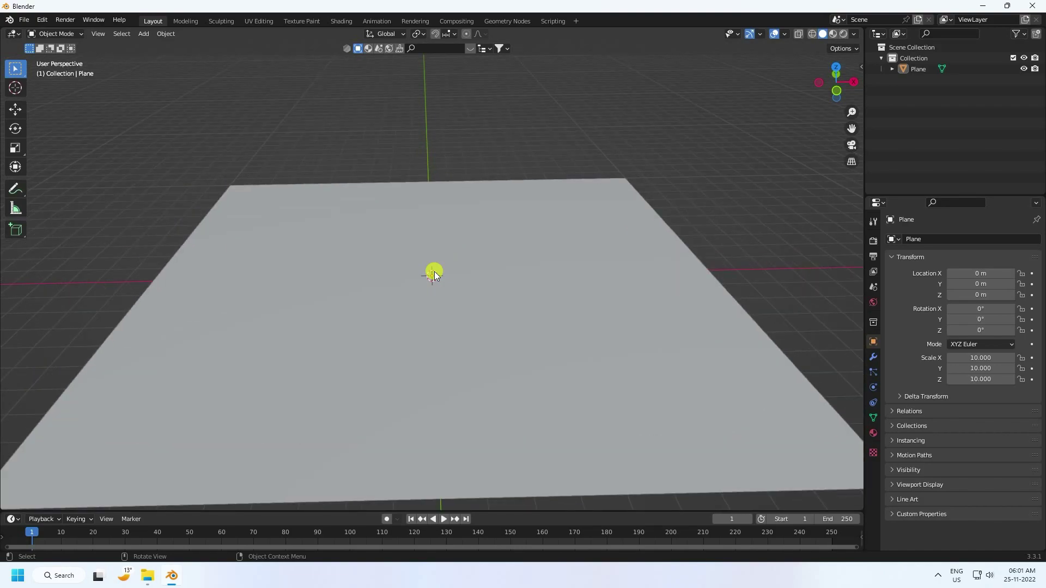
pyautogui.click(145, 35)
# Add a Sapling Tree Gen tree and load the japanese_maple preset
pyautogui.moveTo(149, 58)
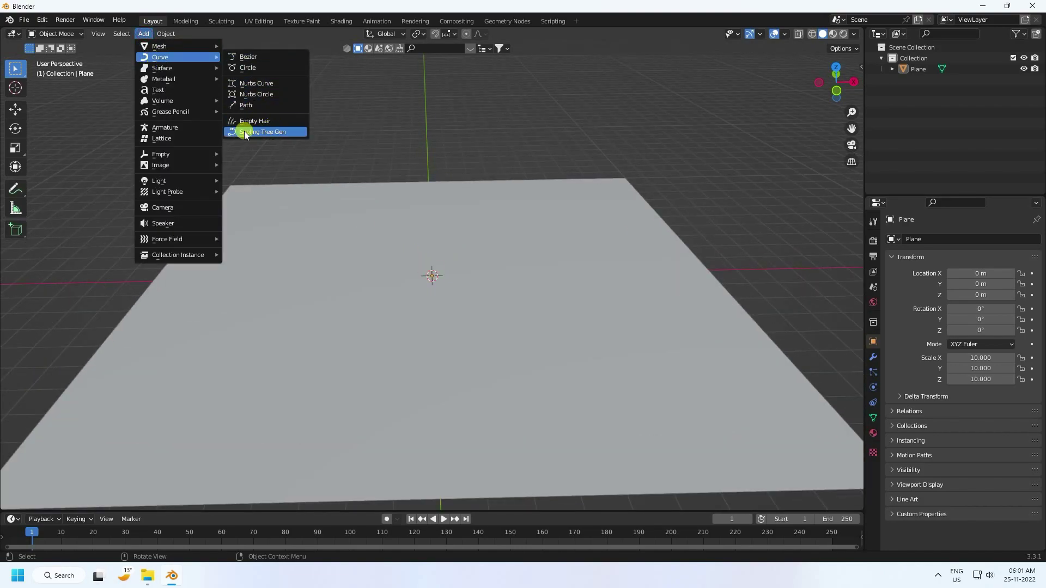
pyautogui.click(267, 132)
pyautogui.scroll(2, 491, 181)
pyautogui.moveTo(460, 154); pyautogui.dragTo(468, 306, button='middle')
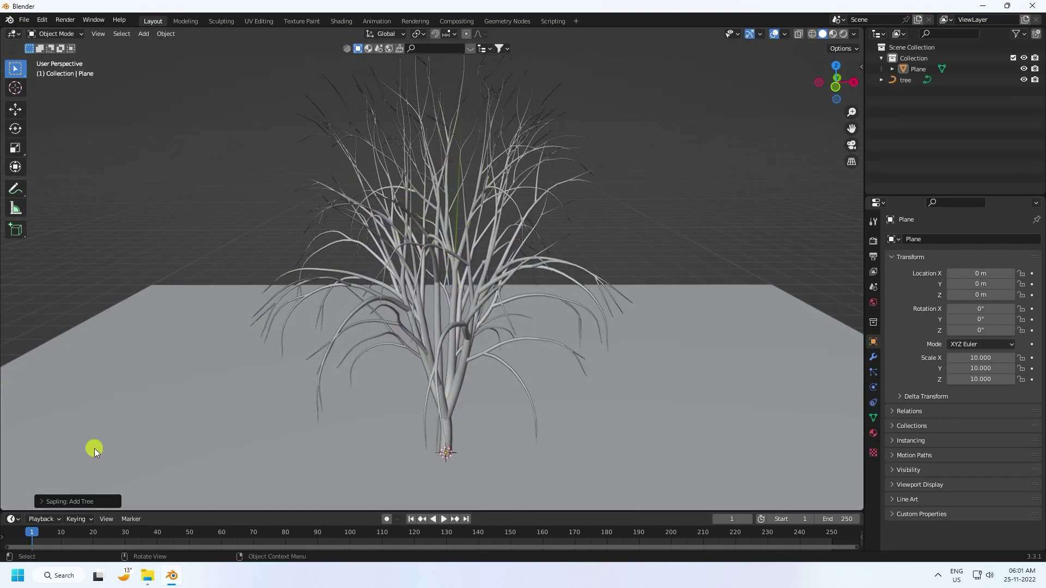
pyautogui.click(57, 501)
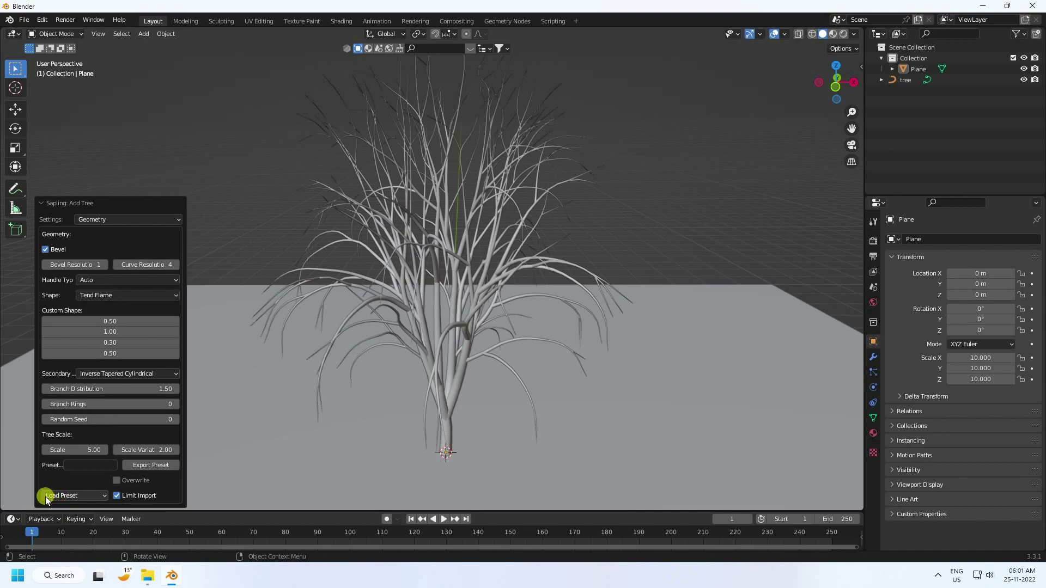
pyautogui.click(50, 495)
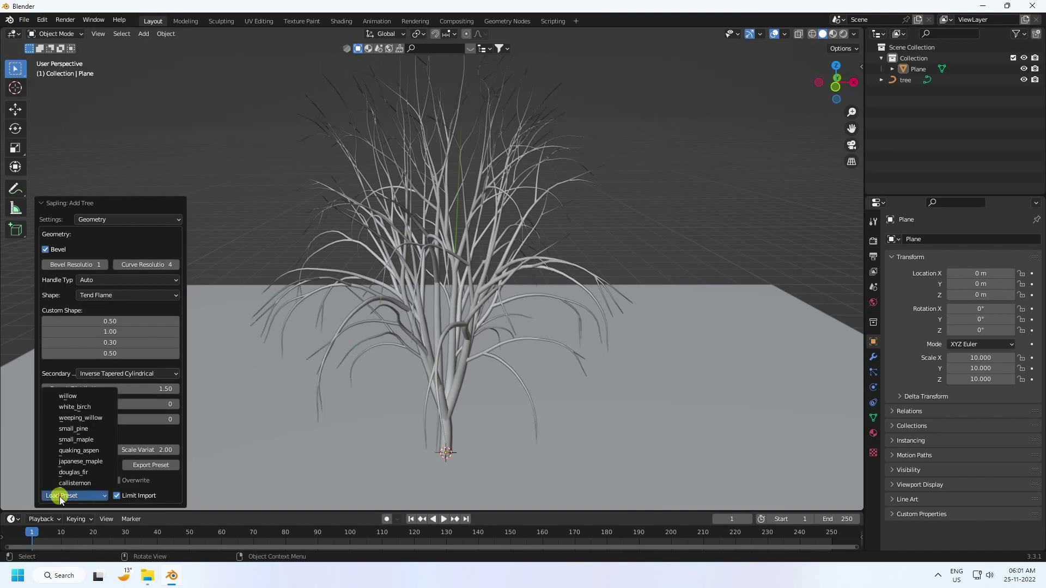
pyautogui.click(70, 461)
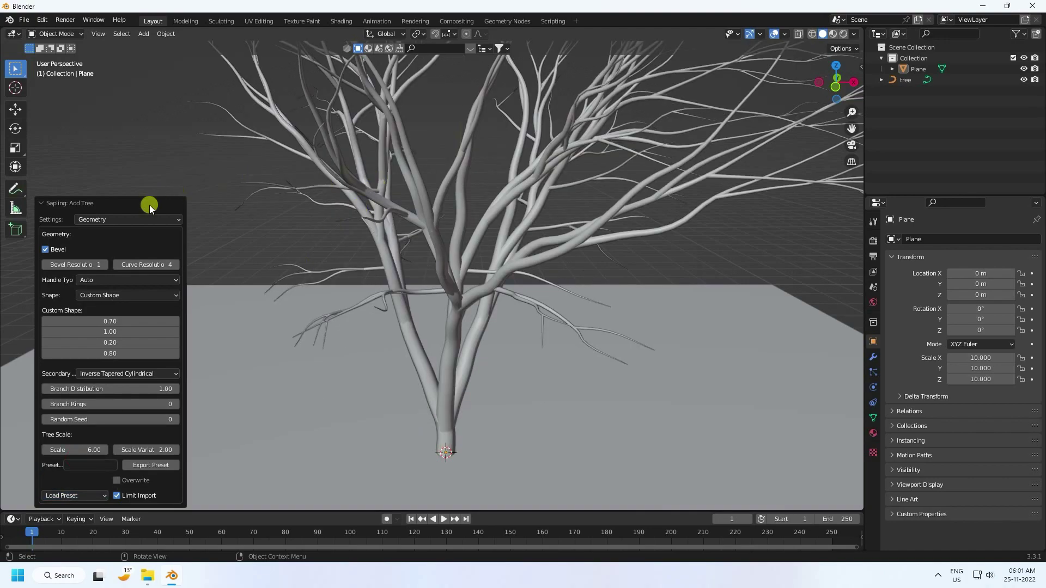
# In the Leaves settings, enable Show Leaves and set the leaf count to 25
pyautogui.click(105, 219)
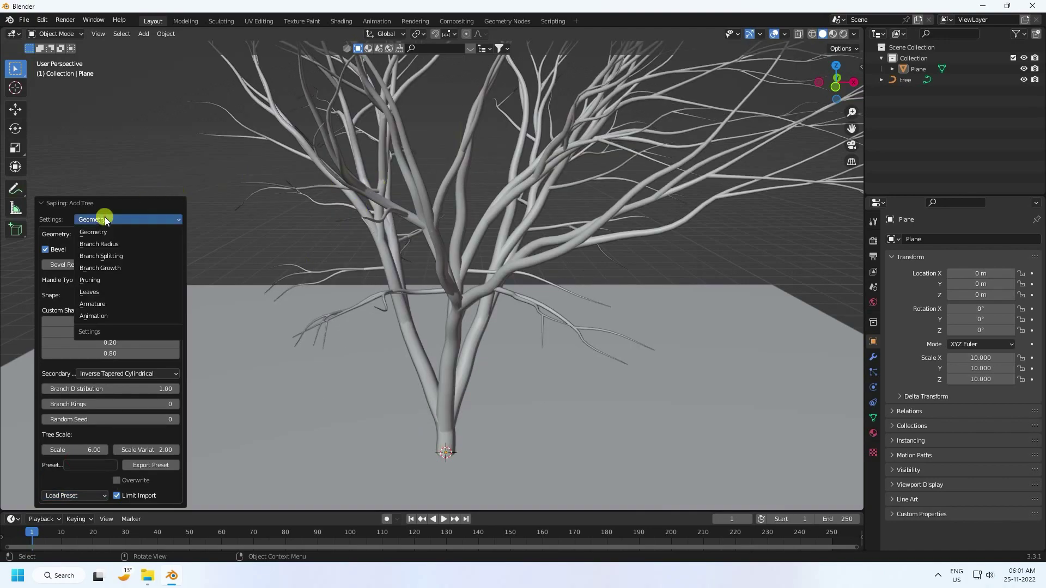
pyautogui.click(94, 296)
pyautogui.click(45, 314)
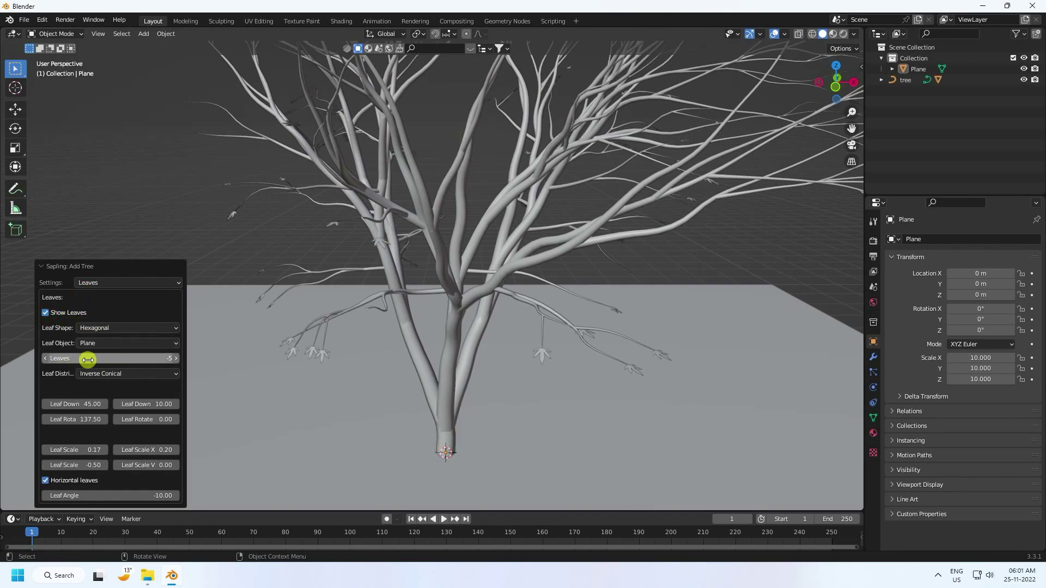
pyautogui.click(162, 358)
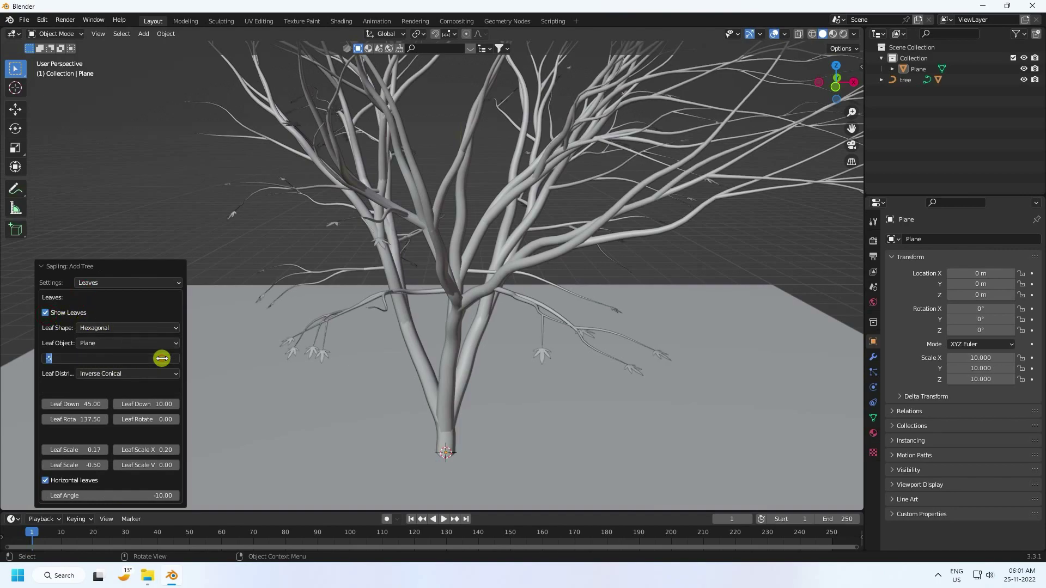
pyautogui.write('25')
pyautogui.press('Return')
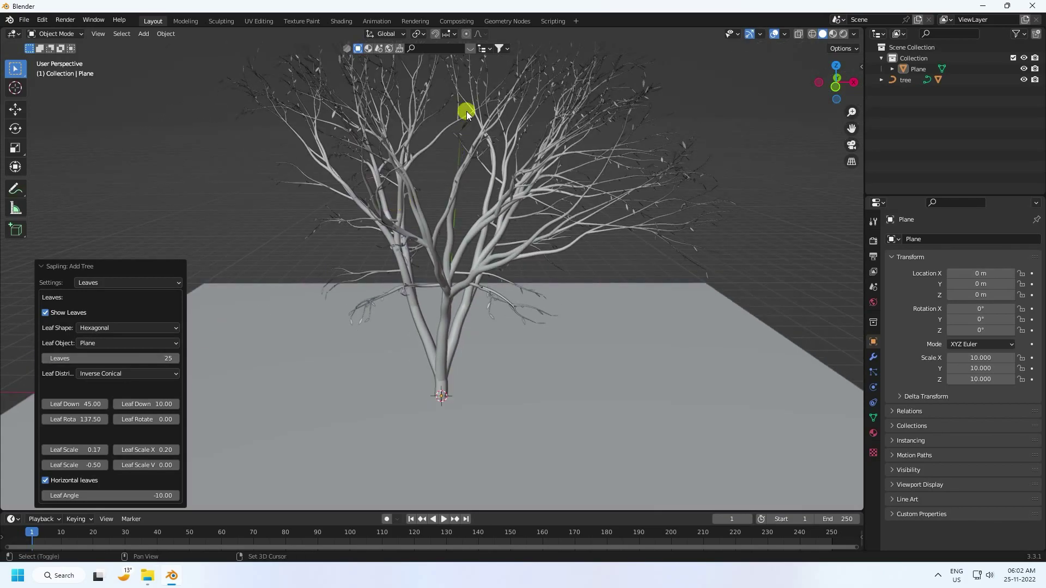
pyautogui.scroll(8, 466, 111)
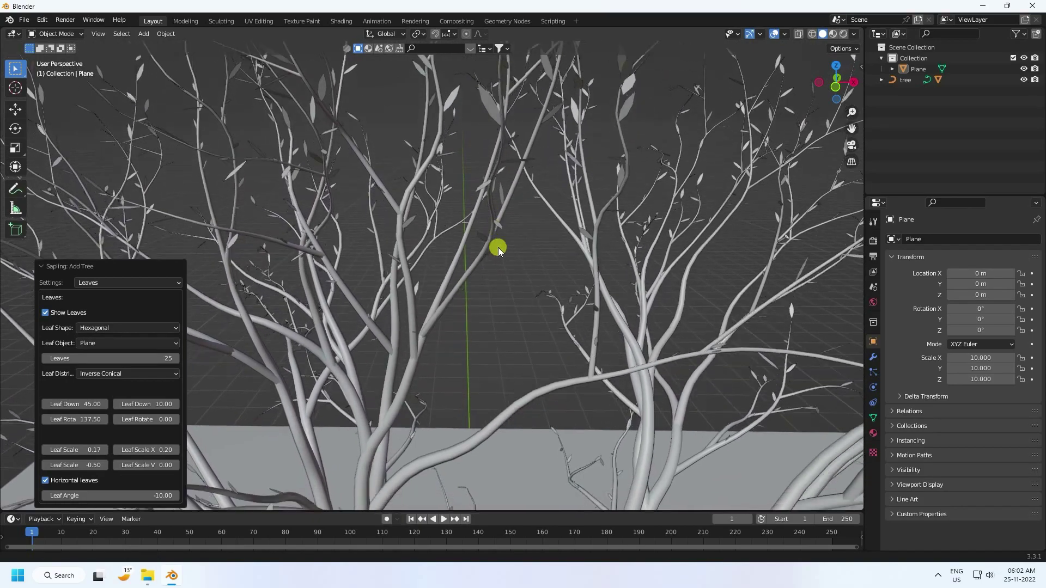
pyautogui.scroll(-5, 497, 252)
pyautogui.click(108, 283)
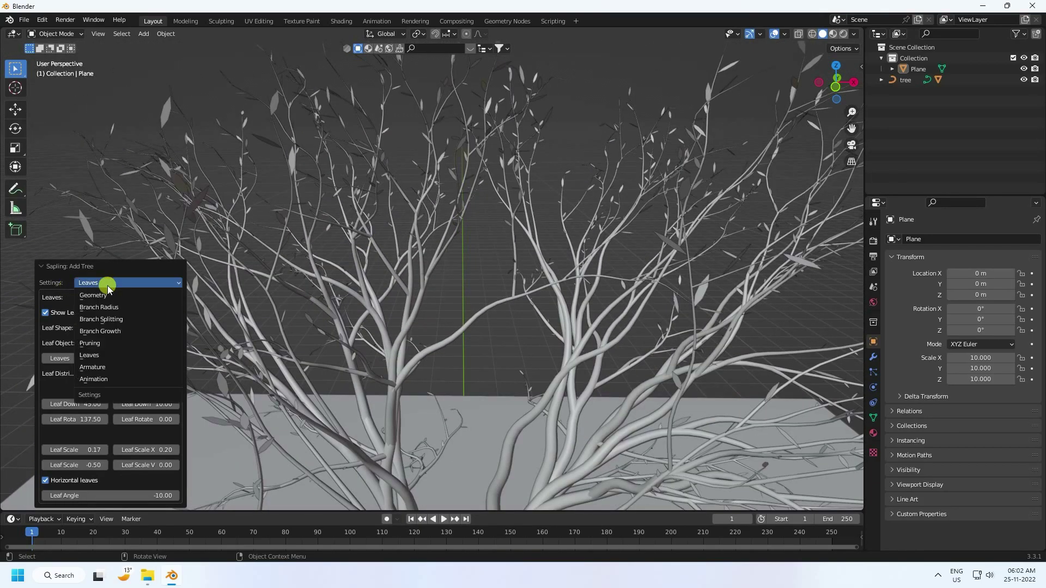
# Under Branch Splitting, lower Base Splits to 1 and raise Levels to 4
pyautogui.click(128, 318)
pyautogui.scroll(-6, 396, 196)
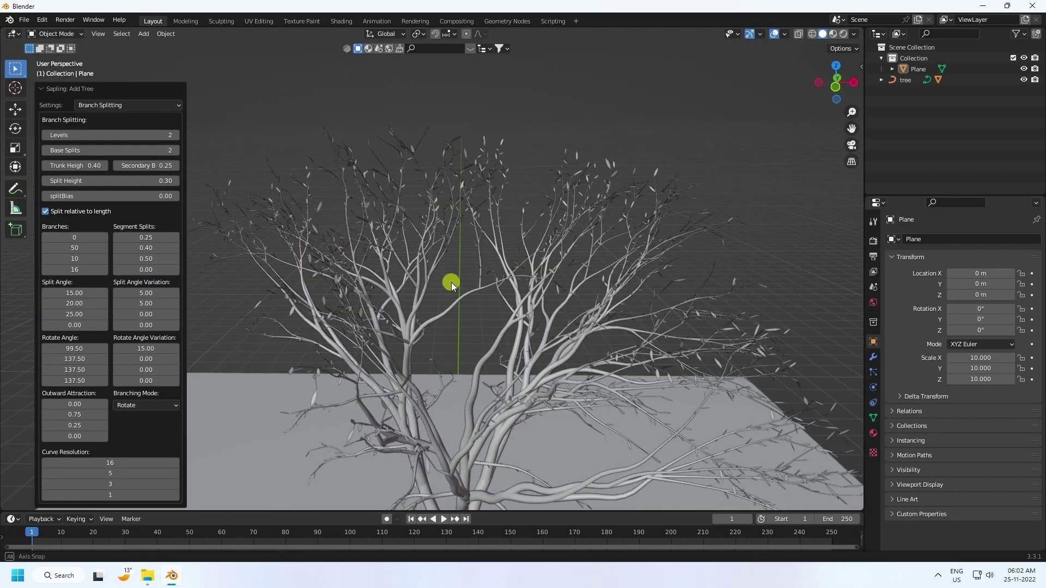
pyautogui.scroll(4, 472, 392)
pyautogui.scroll(-4, 457, 364)
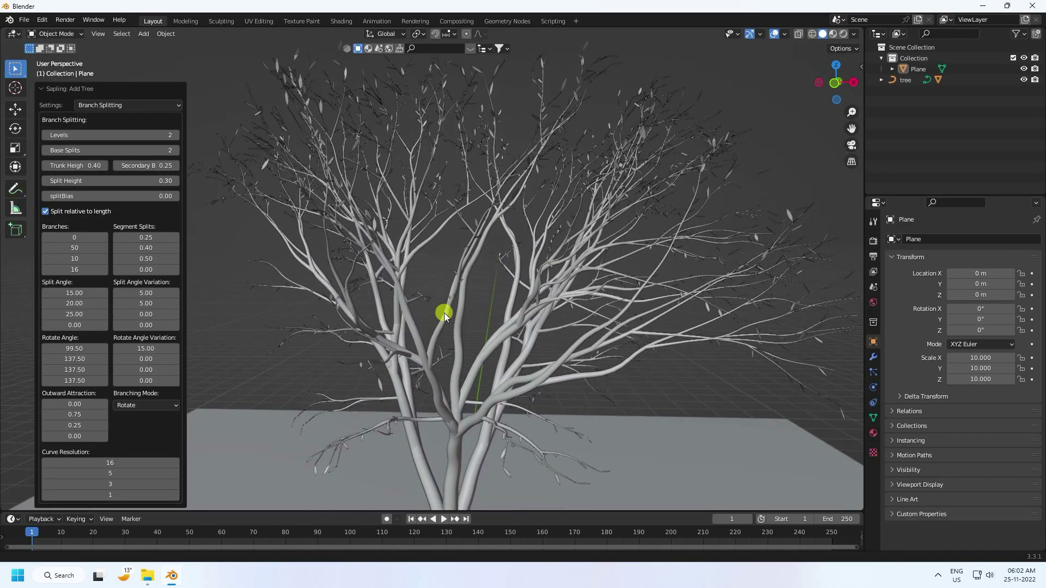
pyautogui.click(44, 151)
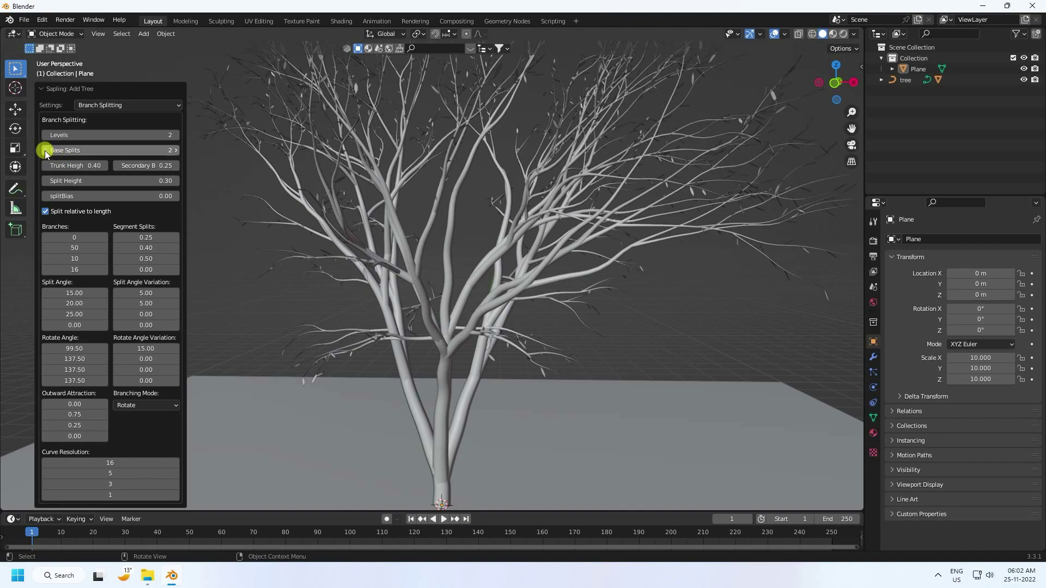
pyautogui.scroll(-3, 401, 175)
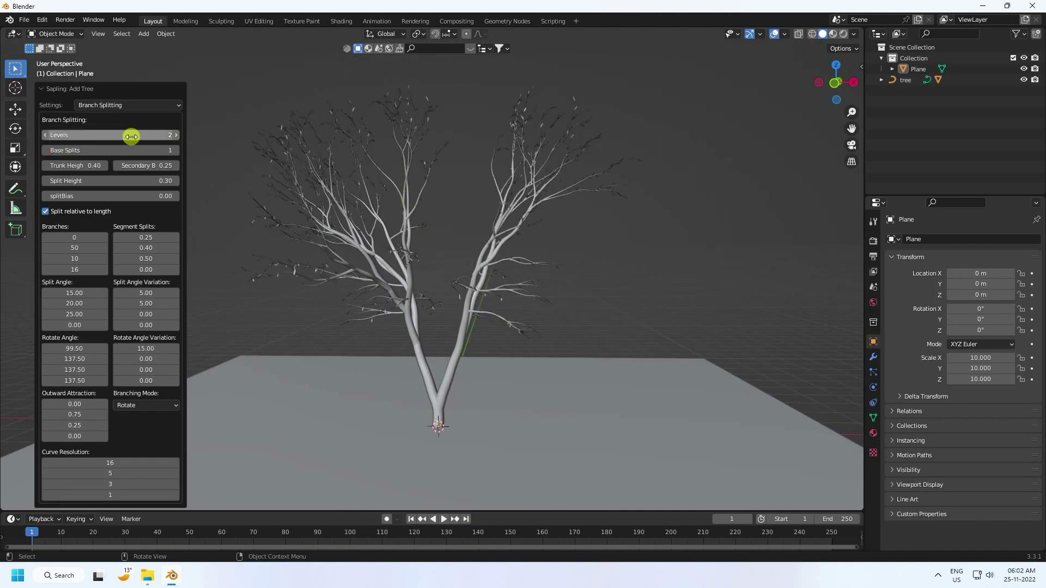
pyautogui.click(177, 135)
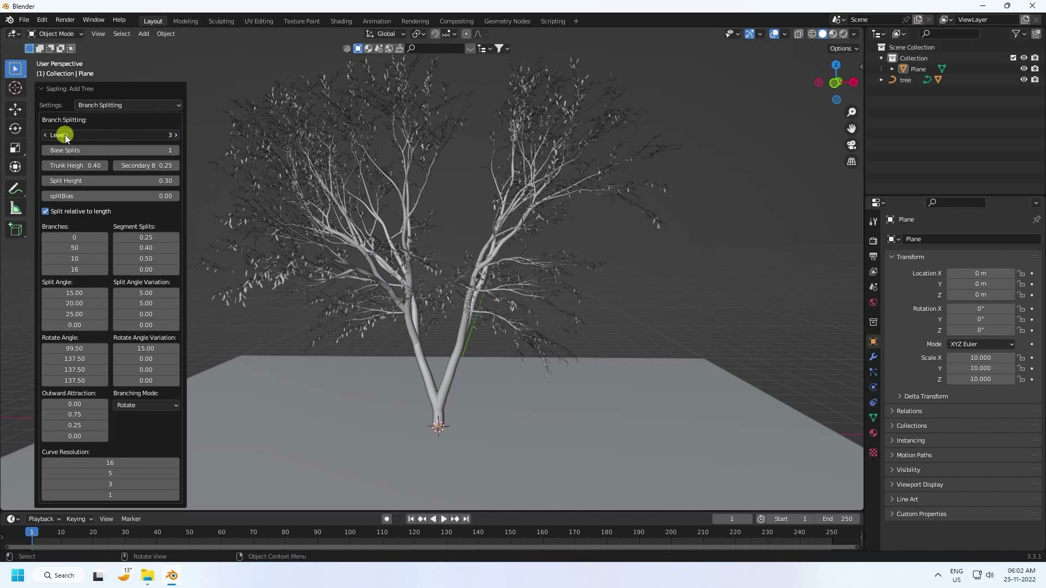
pyautogui.moveTo(64, 135); pyautogui.dragTo(219, 141)
pyautogui.moveTo(427, 274); pyautogui.dragTo(393, 243, button='middle')
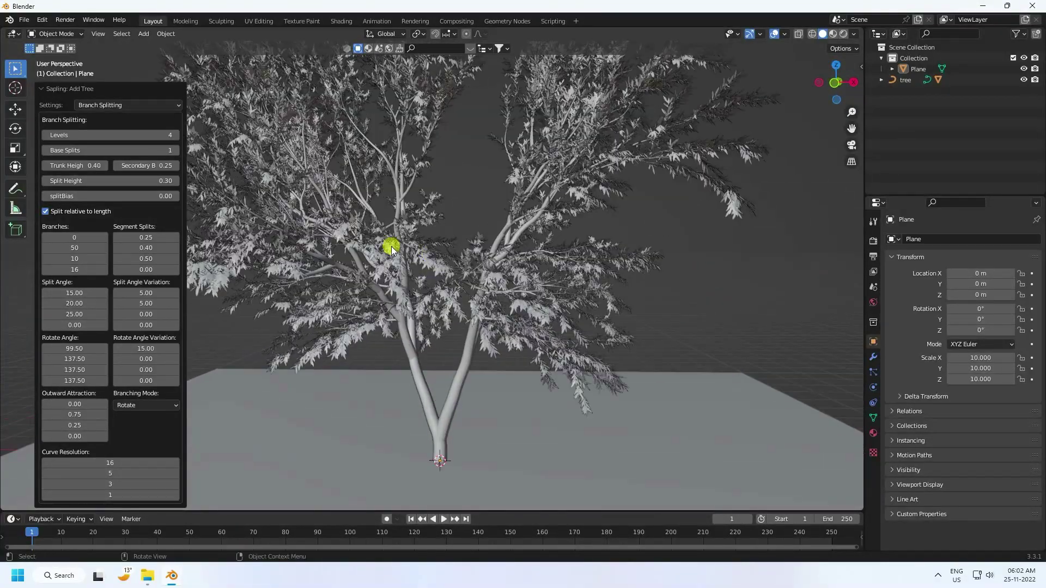
# Drop Base Splits to 0 so the tree has a single straight trunk
pyautogui.click(46, 151)
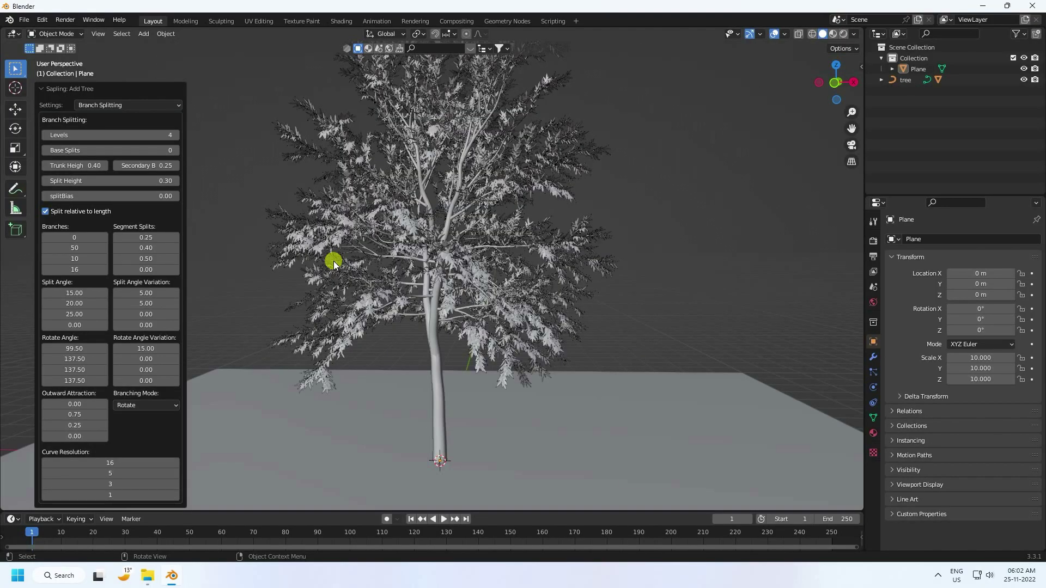
pyautogui.scroll(3, 444, 282)
pyautogui.moveTo(444, 283)
pyautogui.mouseDown(button='middle')
pyautogui.moveTo(523, 290)
pyautogui.moveTo(430, 273)
pyautogui.moveTo(466, 305)
pyautogui.moveTo(451, 285)
pyautogui.mouseUp(button='middle')
pyautogui.scroll(-3, 444, 284)
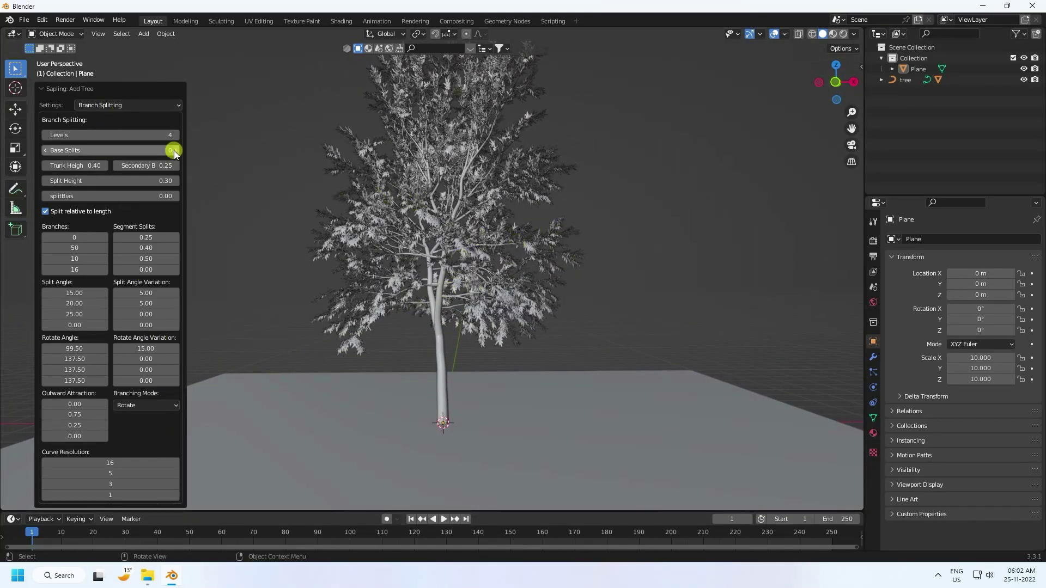
pyautogui.click(128, 105)
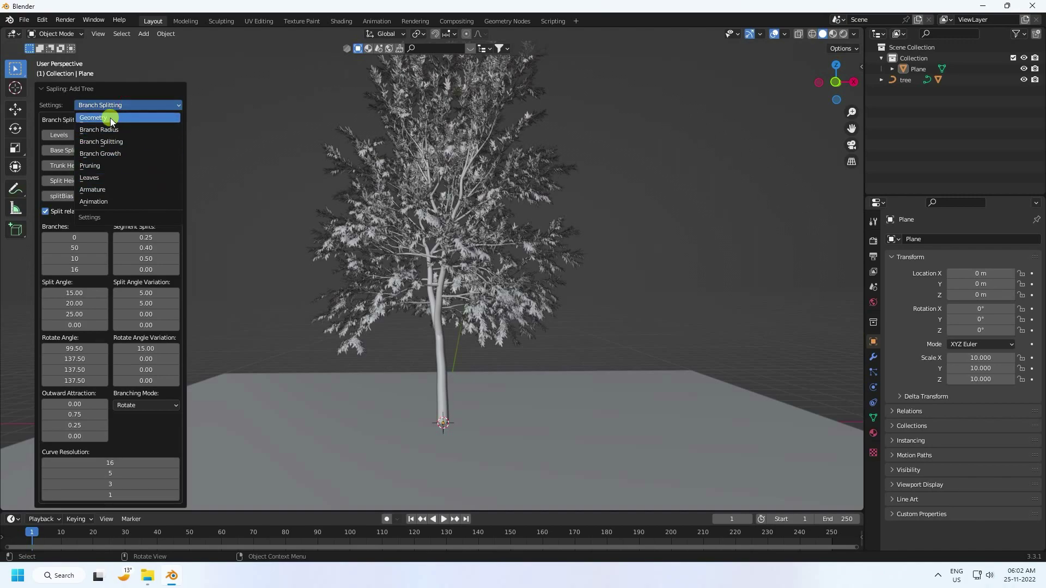
# Set the tree's Geometry Scale Variation to -2
pyautogui.click(110, 118)
pyautogui.click(141, 450)
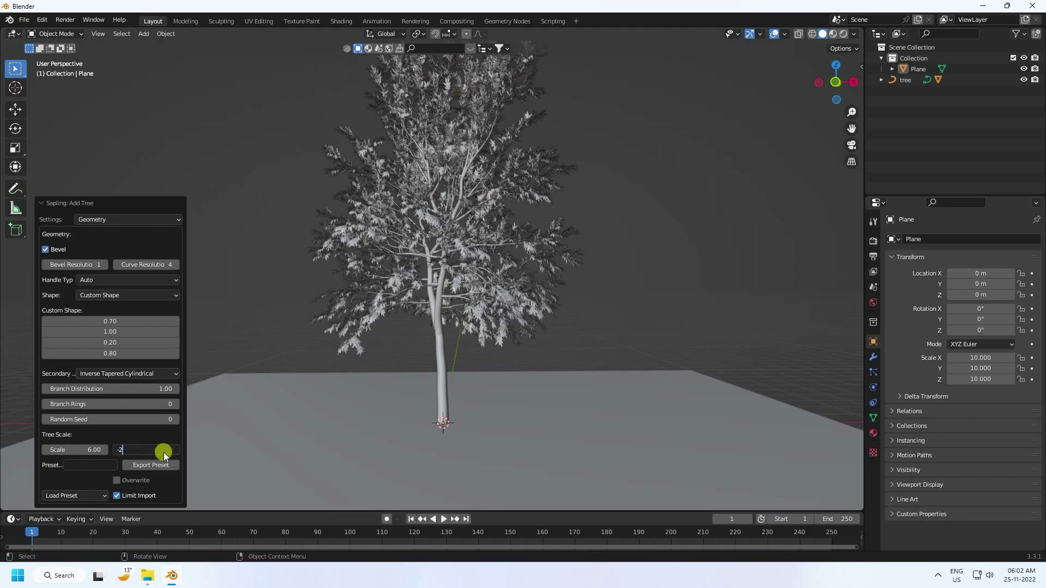
pyautogui.write('-2')
pyautogui.press('Return')
pyautogui.moveTo(453, 333); pyautogui.dragTo(454, 328, button='middle')
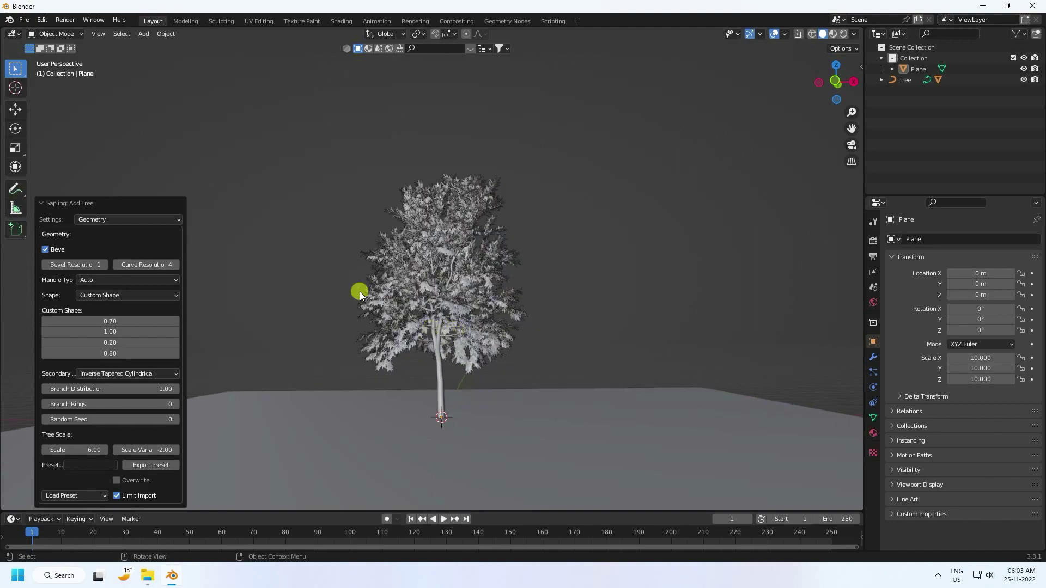
# Select the tree with its leaves and lower it to Z -0.2318 m
pyautogui.click(25, 109)
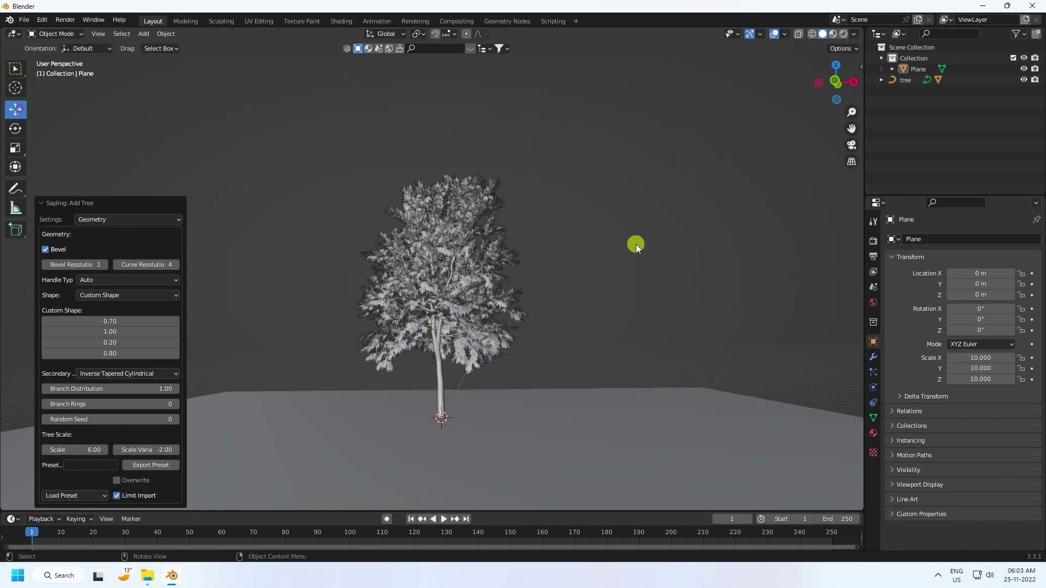
pyautogui.click(906, 79)
pyautogui.rightClick(906, 80)
pyautogui.click(874, 141)
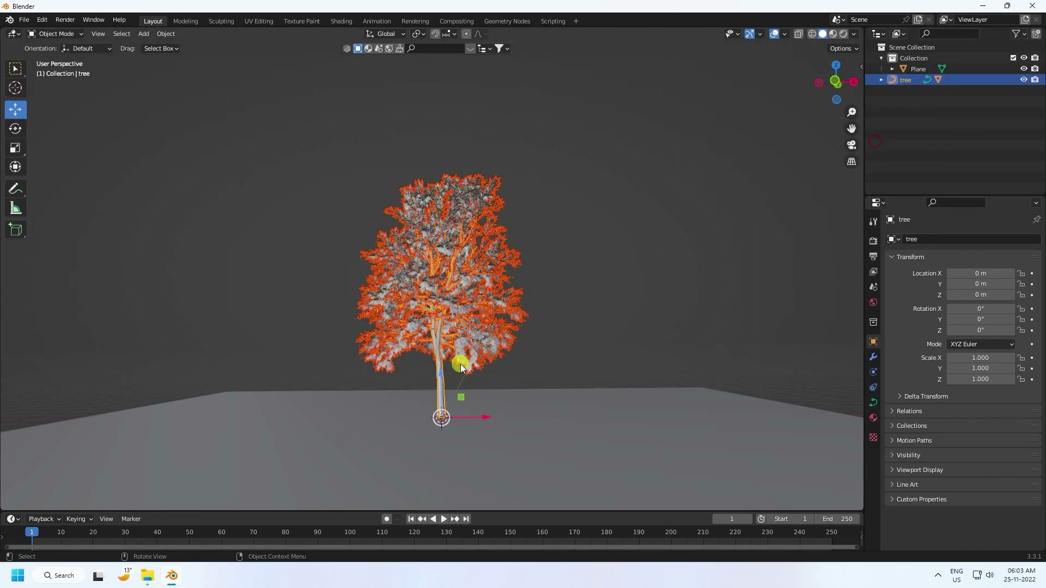
pyautogui.moveTo(440, 376); pyautogui.dragTo(440, 388)
pyautogui.click(618, 276)
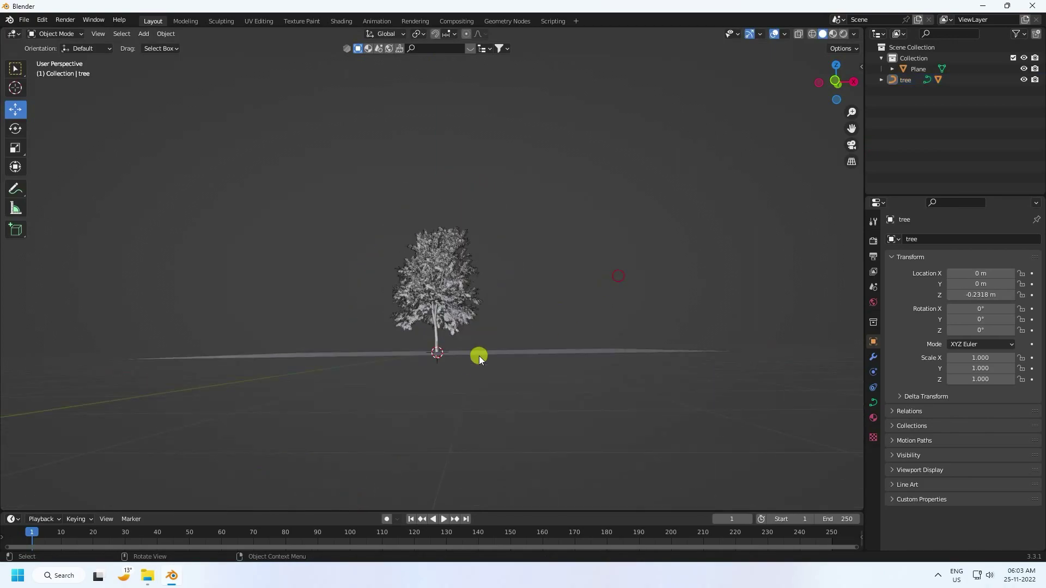
pyautogui.moveTo(470, 370); pyautogui.dragTo(467, 343, button='middle')
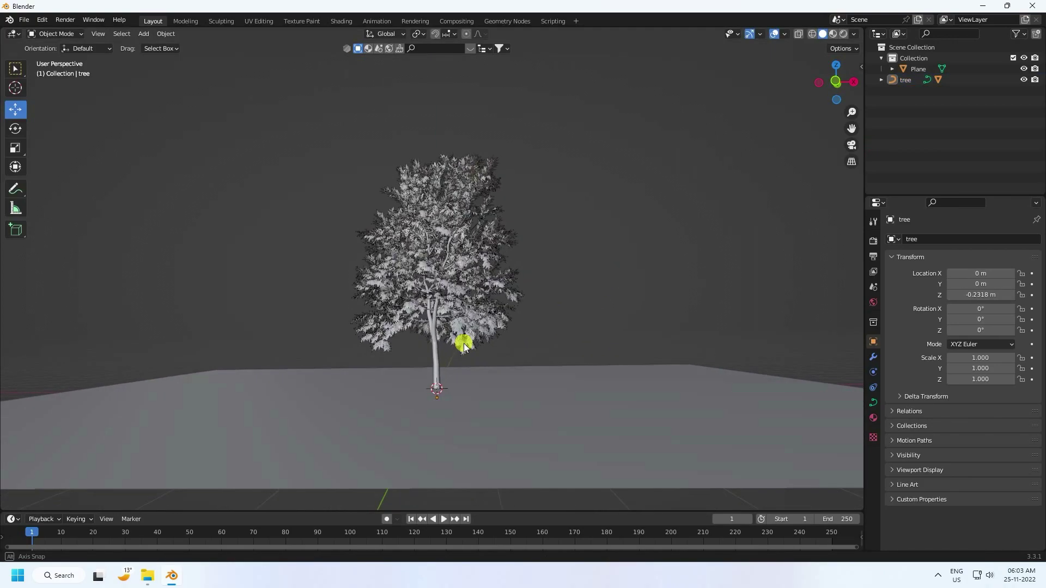
pyautogui.click(153, 38)
pyautogui.moveTo(163, 46)
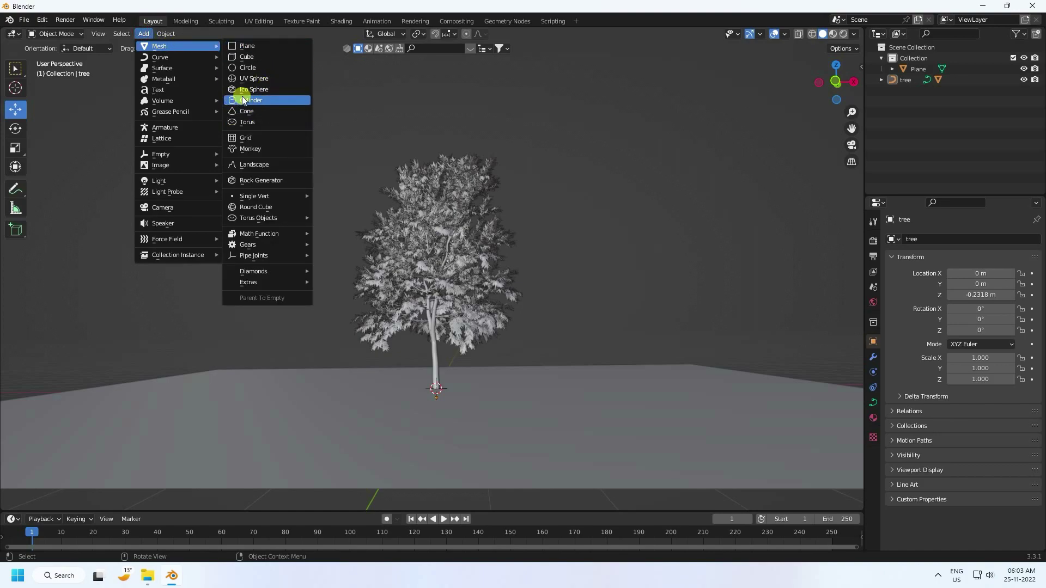
# Add a cylinder at the tree's base with 100 vertices
pyautogui.click(275, 100)
pyautogui.moveTo(364, 182); pyautogui.dragTo(426, 396, button='middle')
pyautogui.scroll(4, 467, 319)
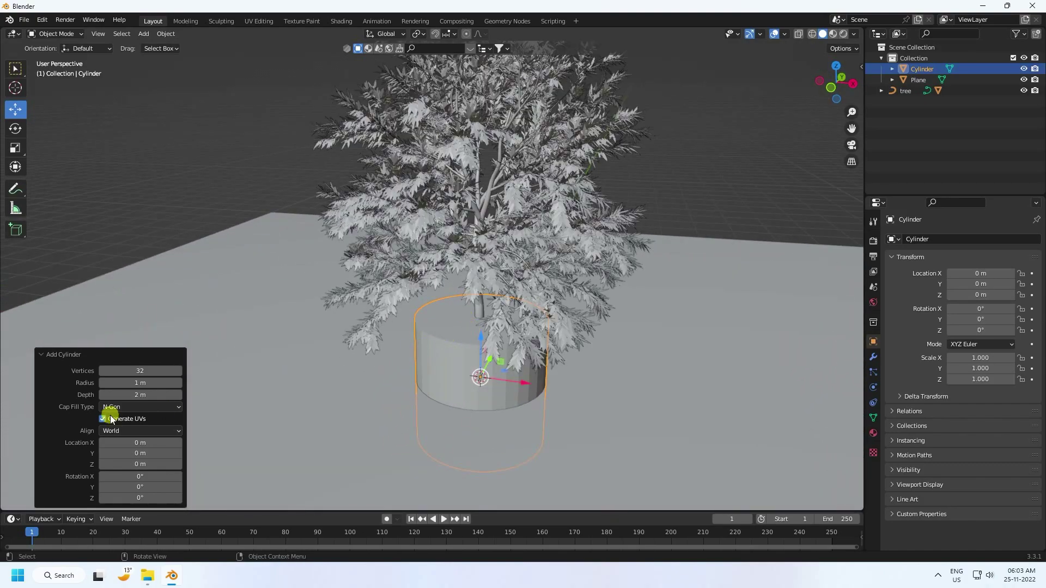
pyautogui.moveTo(140, 371); pyautogui.dragTo(253, 227)
pyautogui.write('100')
pyautogui.press('Return')
pyautogui.scroll(-3, 254, 226)
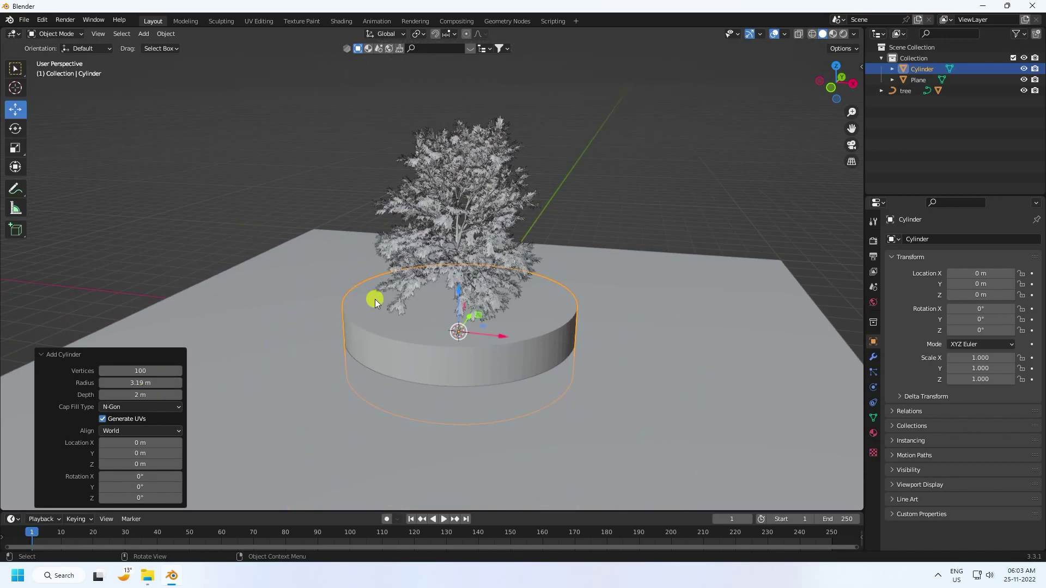
# Set the cylinder's radius to 3.5 m and depth to 1 m
pyautogui.moveTo(140, 381)
pyautogui.mouseDown()
pyautogui.moveTo(159, 381)
pyautogui.moveTo(135, 382)
pyautogui.mouseUp()
pyautogui.click(141, 383)
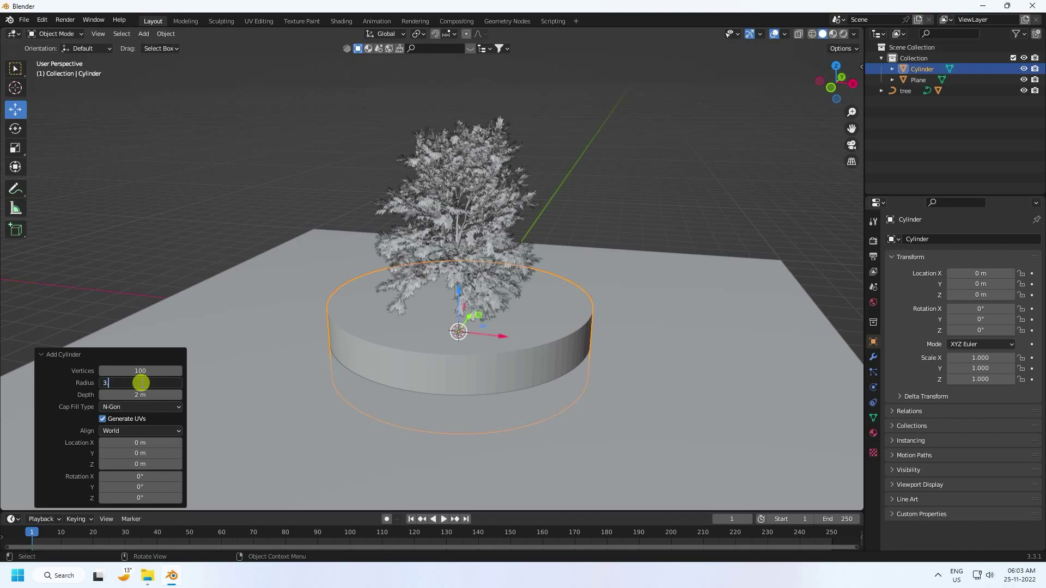
pyautogui.press('Return')
pyautogui.click(141, 394)
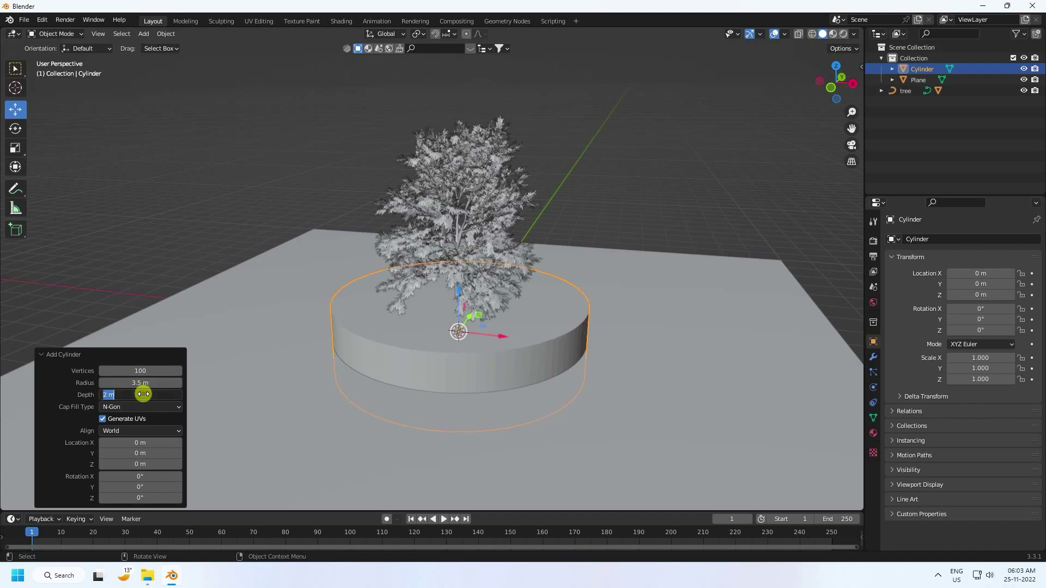
pyautogui.write('1')
pyautogui.press('Return')
# Set the cylinder's Cap Fill Type to Nothing for an open-ended ring
pyautogui.scroll(2, 412, 381)
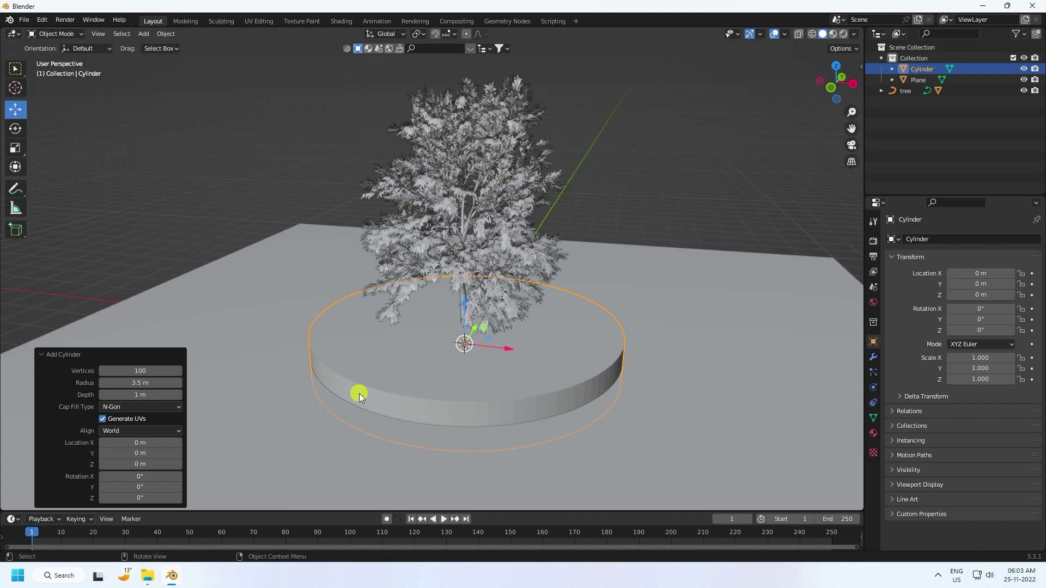
pyautogui.click(112, 406)
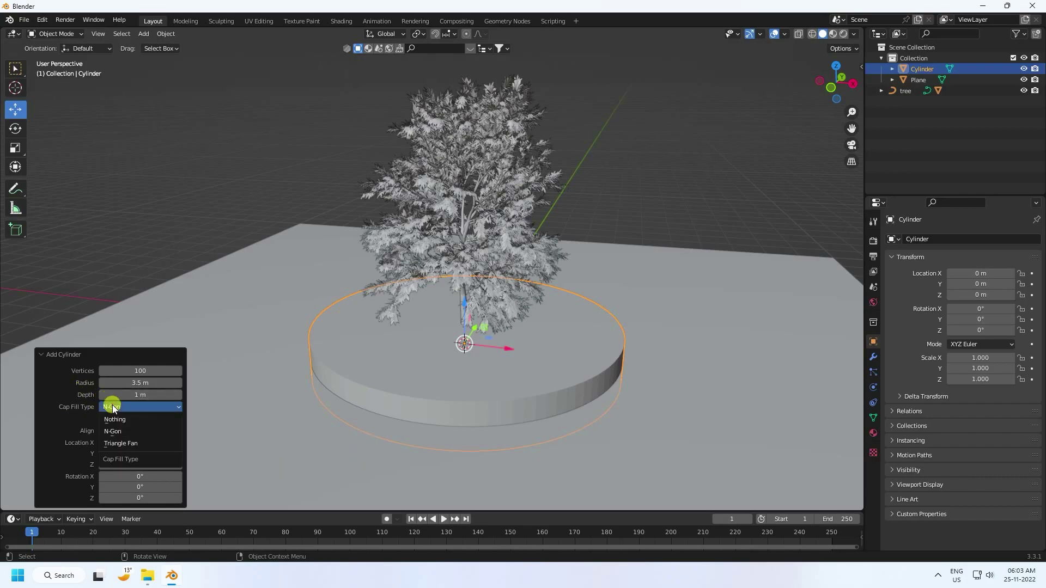
pyautogui.click(116, 420)
pyautogui.moveTo(515, 355); pyautogui.dragTo(453, 389, button='middle')
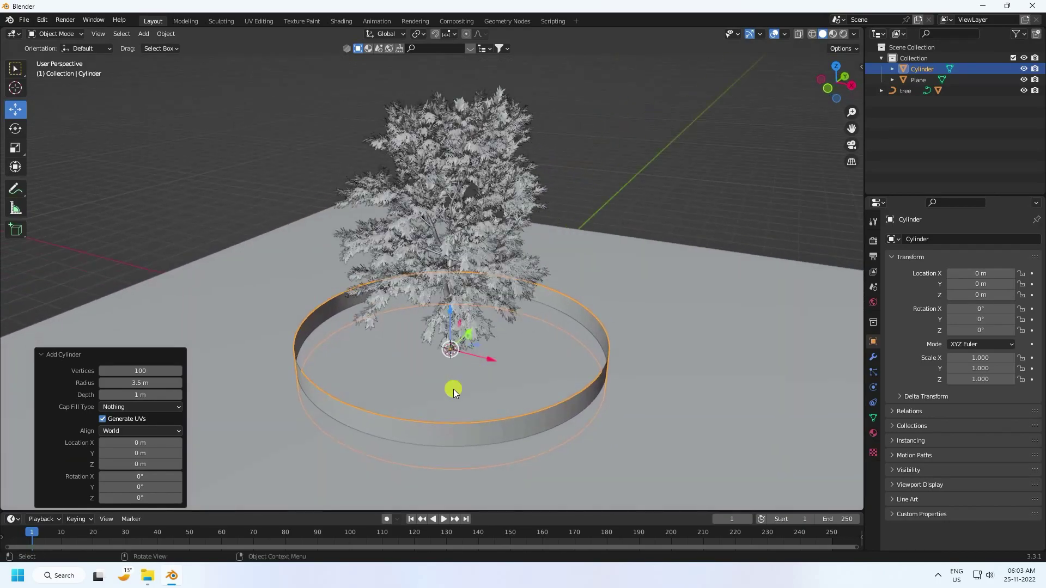
pyautogui.scroll(4, 453, 389)
pyautogui.scroll(2, 495, 343)
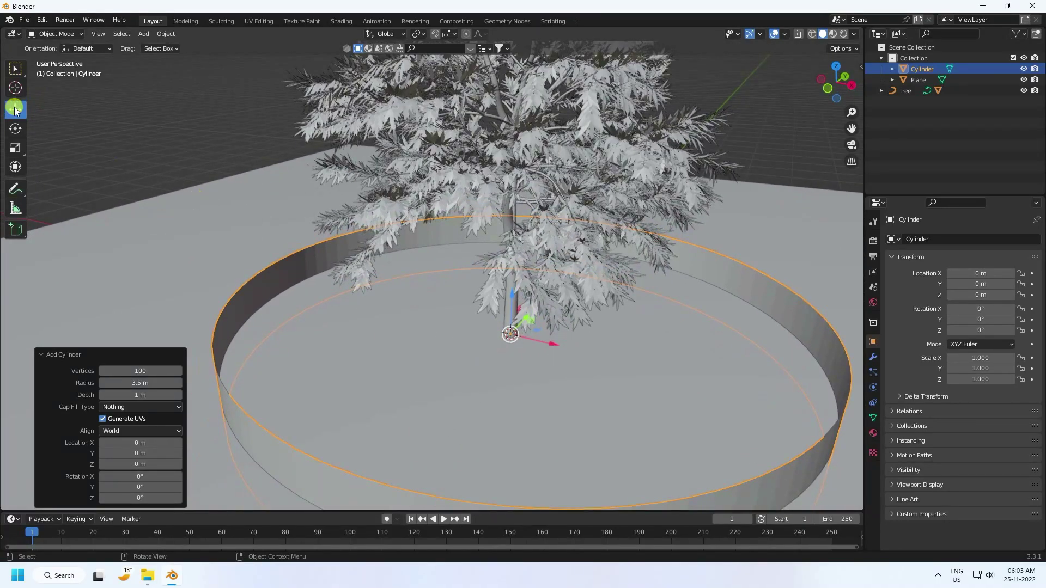
pyautogui.click(45, 34)
# Add a Solidify modifier to the cylinder ring with 0.3 m thickness
pyautogui.click(83, 106)
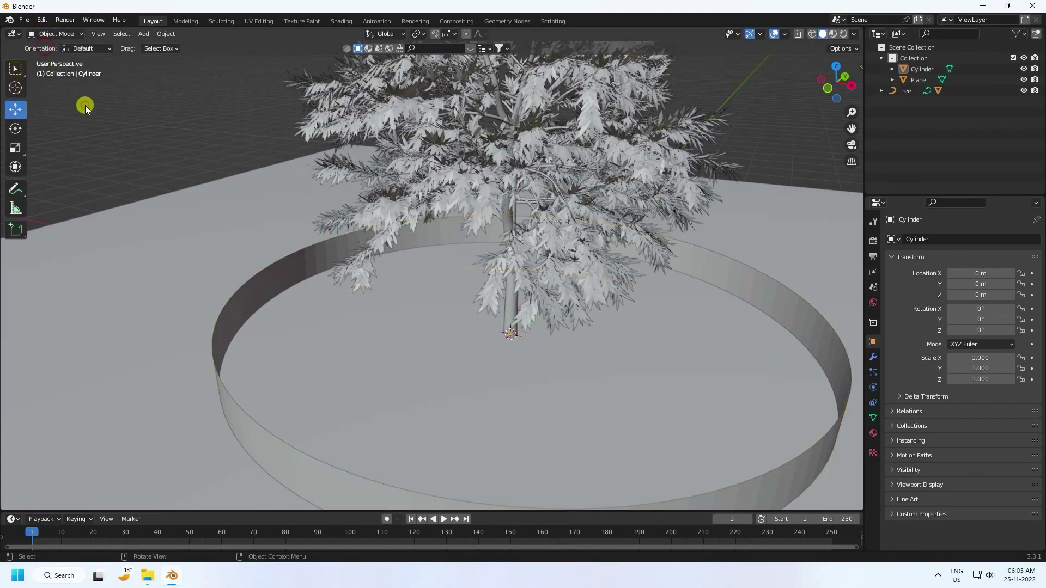
pyautogui.scroll(4, 213, 295)
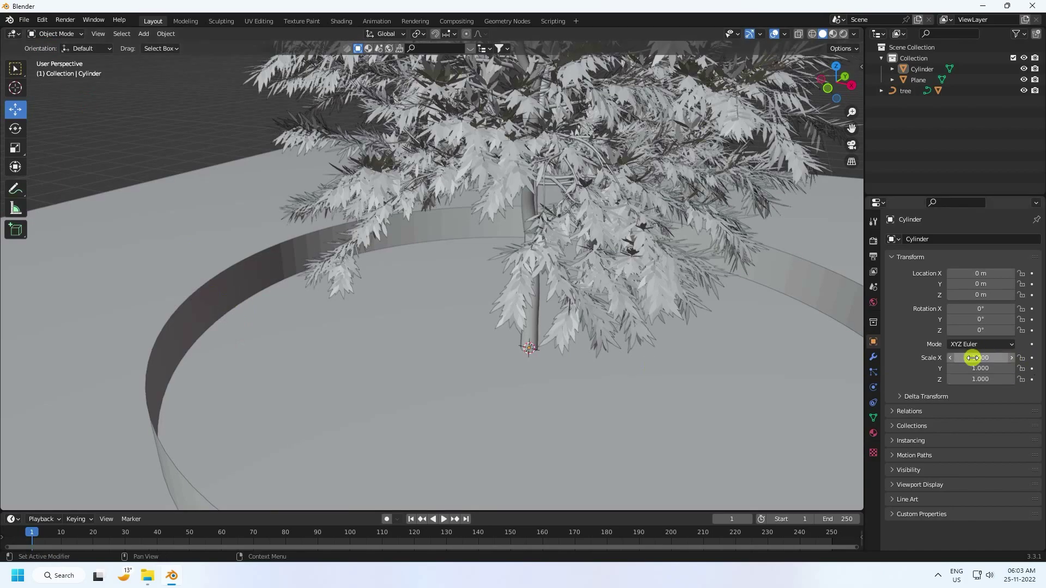
pyautogui.click(873, 357)
pyautogui.click(903, 240)
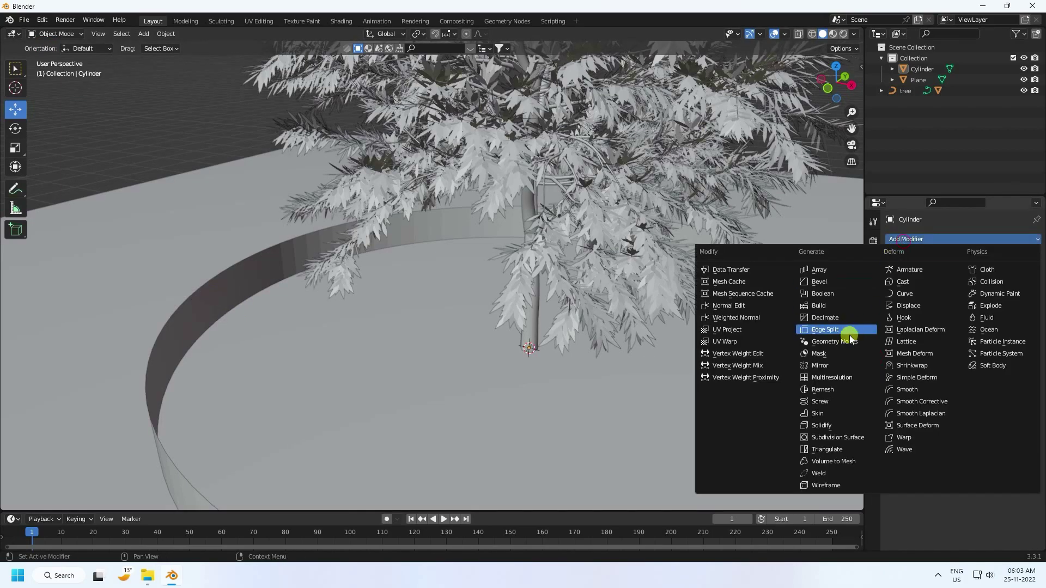
pyautogui.click(815, 427)
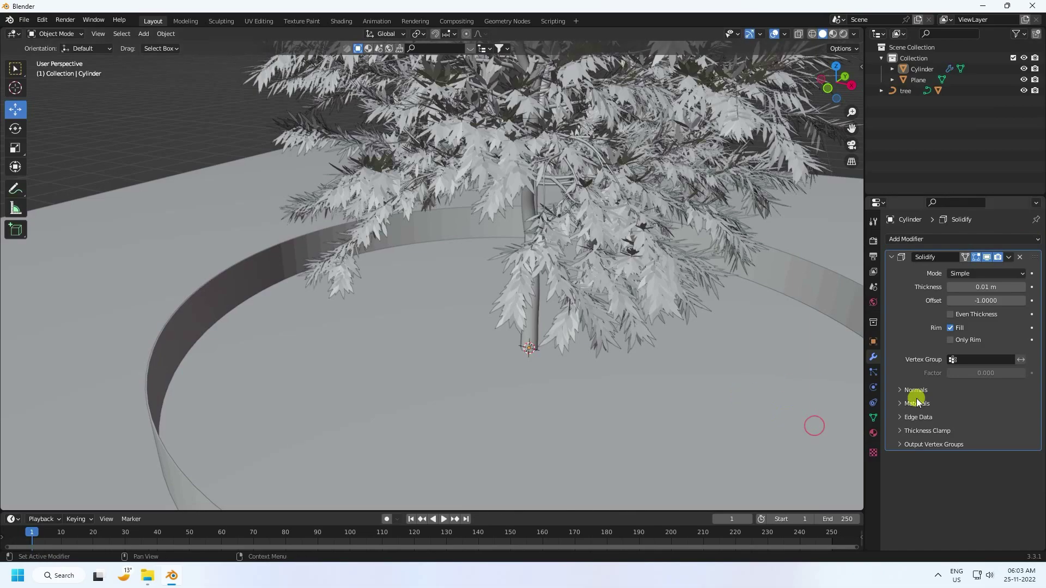
pyautogui.moveTo(982, 287)
pyautogui.mouseDown()
pyautogui.moveTo(995, 288)
pyautogui.moveTo(978, 288)
pyautogui.mouseUp()
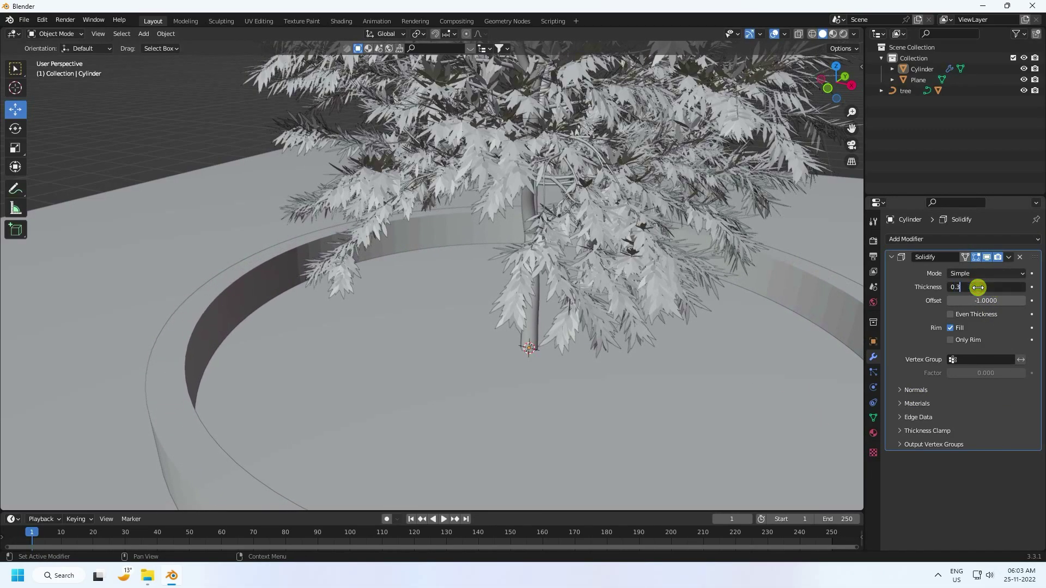
pyautogui.press('Return')
pyautogui.scroll(-5, 499, 212)
pyautogui.moveTo(499, 212); pyautogui.dragTo(497, 295, button='middle')
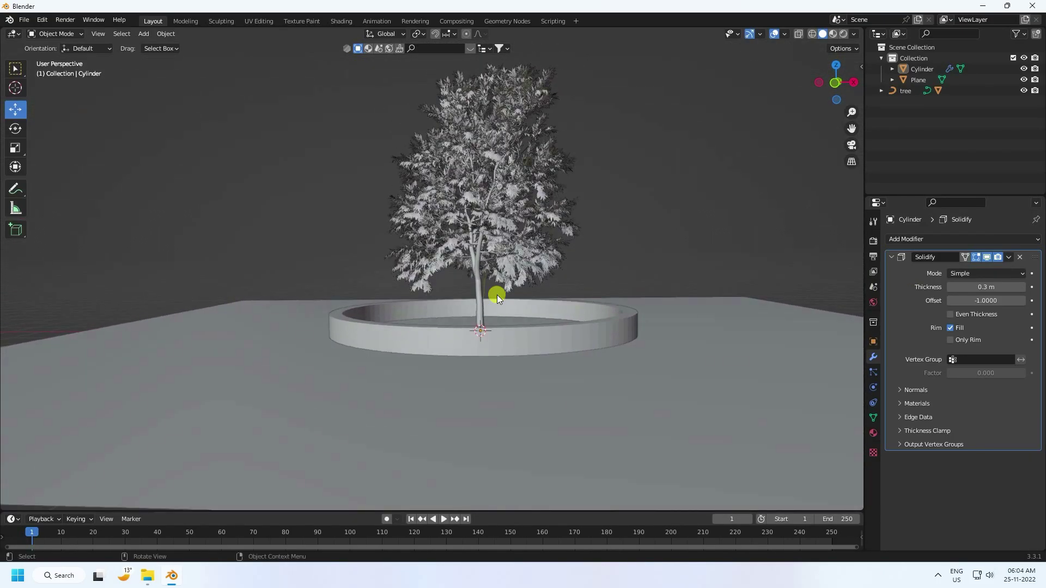
pyautogui.scroll(1, 497, 296)
pyautogui.scroll(2, 502, 292)
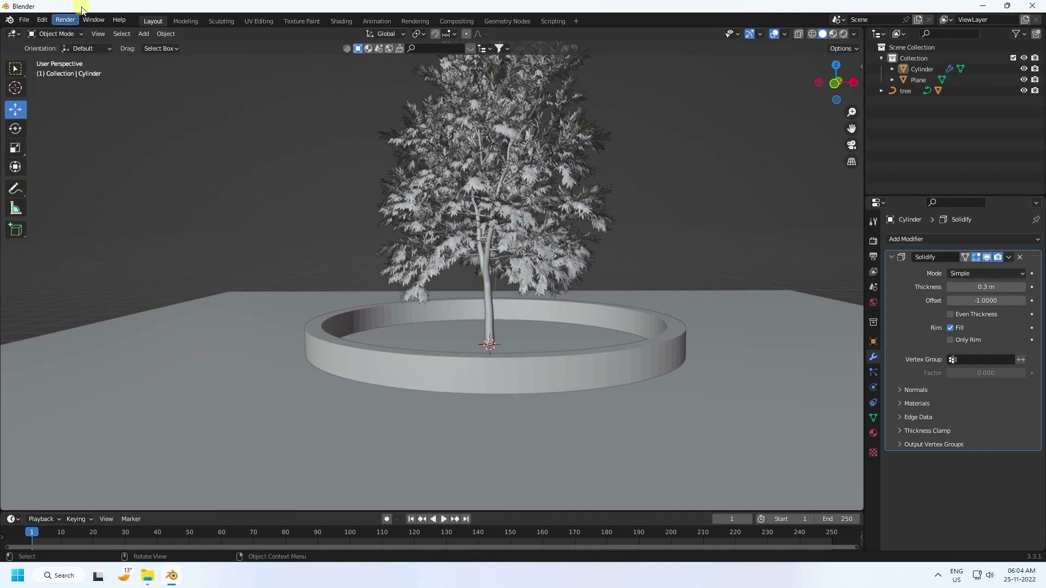
# Add a camera and move it back along Y and up to about 2 m
pyautogui.click(143, 34)
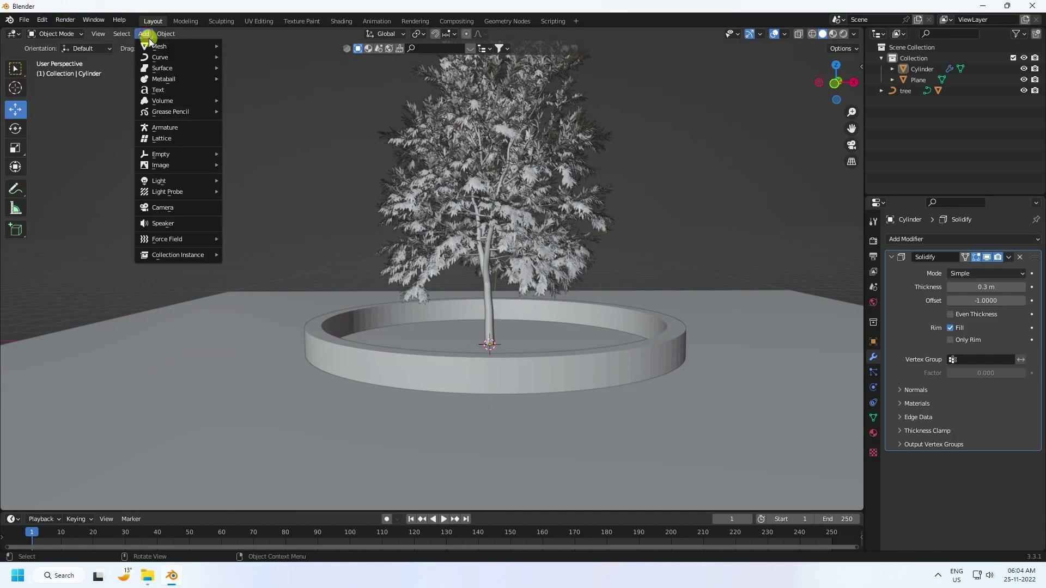
pyautogui.click(169, 207)
pyautogui.scroll(-4, 259, 225)
pyautogui.moveTo(260, 224); pyautogui.dragTo(419, 285, button='middle')
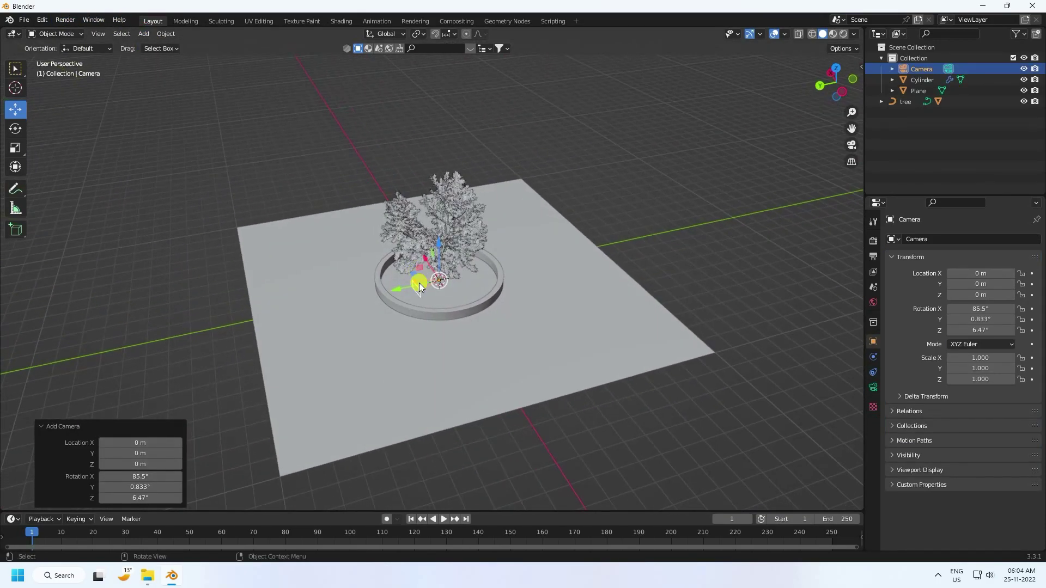
pyautogui.moveTo(400, 289); pyautogui.dragTo(567, 260)
pyautogui.moveTo(593, 210); pyautogui.dragTo(603, 180)
# Look through the camera and set its rotation to 90°, 0°, 0°
pyautogui.press('KP_0')
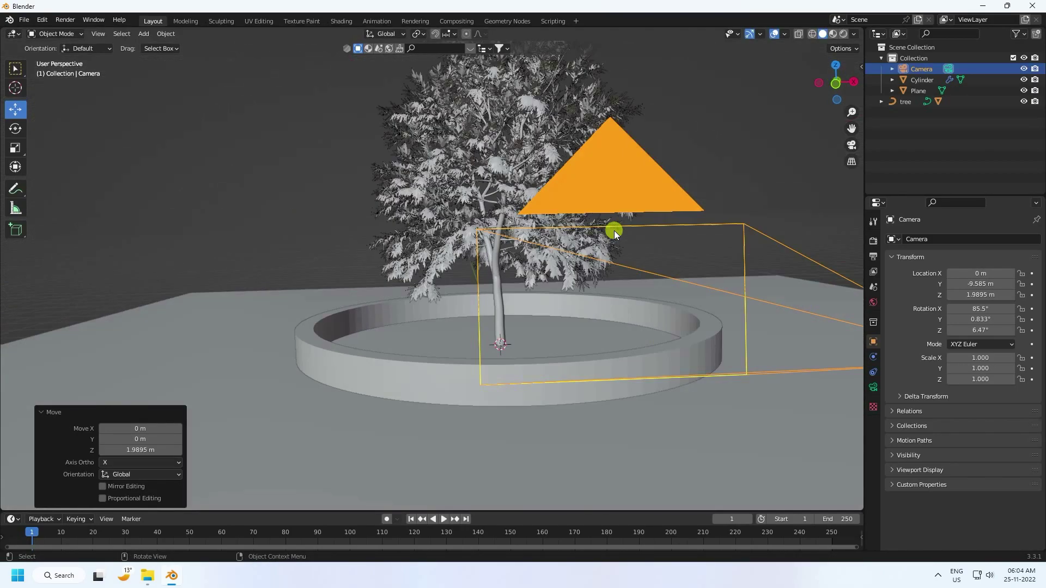
pyautogui.click(977, 308)
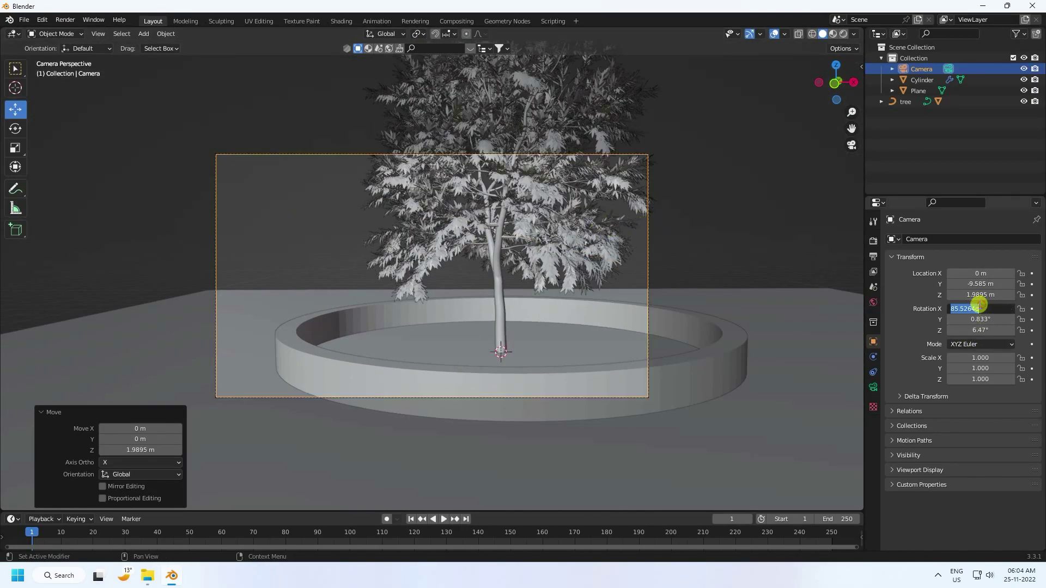
pyautogui.write('90')
pyautogui.press('Return')
pyautogui.click(979, 322)
pyautogui.write('0')
pyautogui.press('Return')
pyautogui.click(979, 329)
pyautogui.write('0')
pyautogui.press('Return')
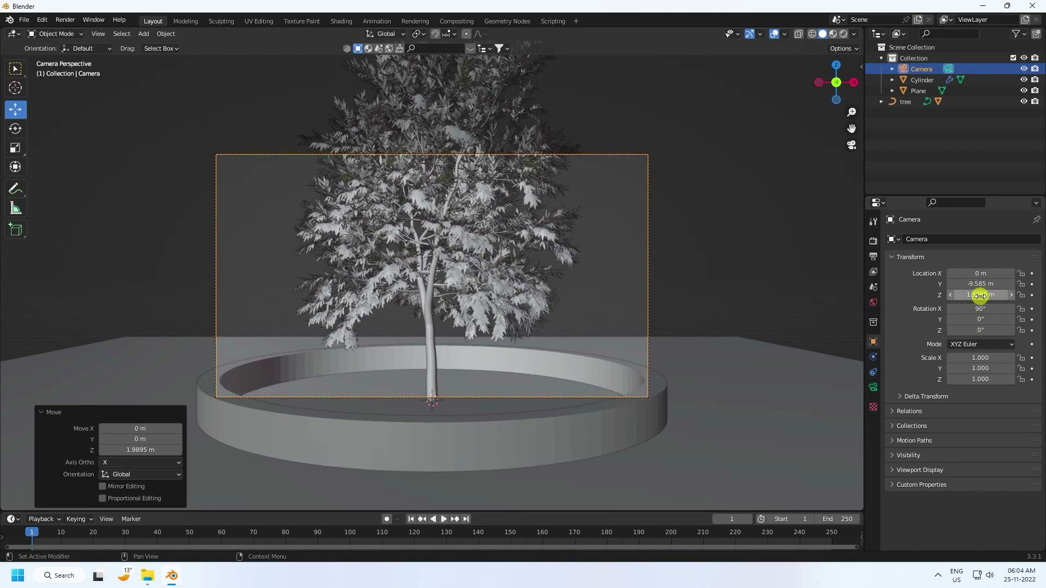
# Place the camera at Y -18 m to frame the tree and ring
pyautogui.moveTo(981, 284); pyautogui.dragTo(681, 289)
pyautogui.moveTo(551, 289); pyautogui.dragTo(512, 289)
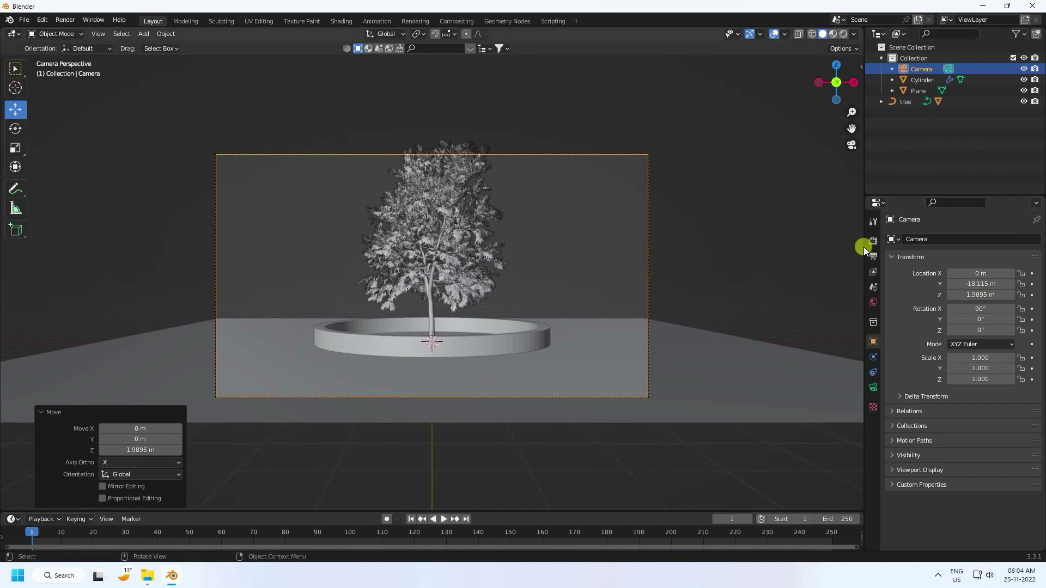
pyautogui.moveTo(983, 284); pyautogui.dragTo(990, 284)
pyautogui.click(984, 284)
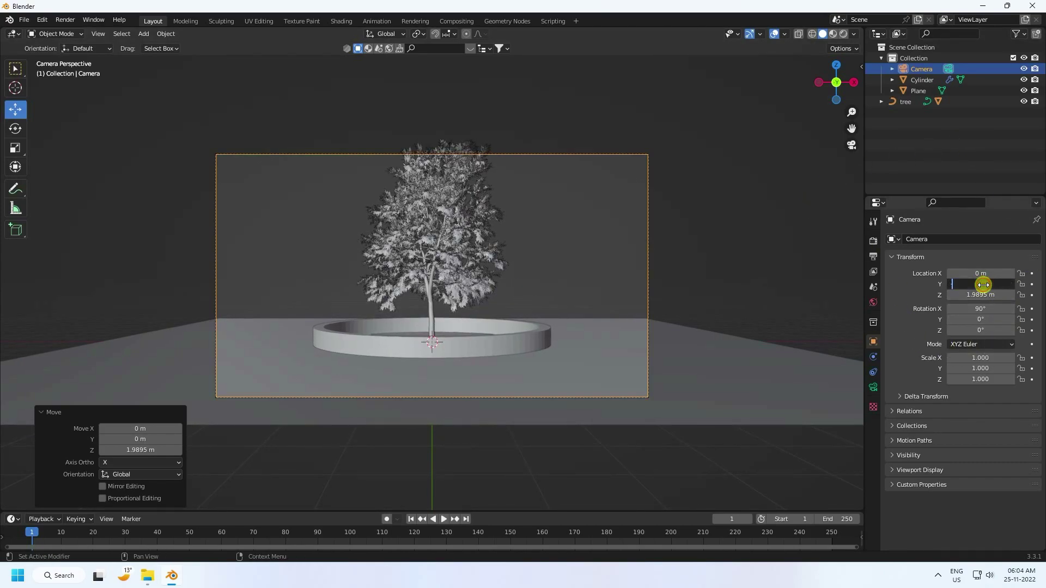
pyautogui.write('-18')
pyautogui.press('Return')
pyautogui.click(907, 101)
# Select the tree with its leaves and sink it 0.3432 m deeper into the ring
pyautogui.rightClick(908, 100)
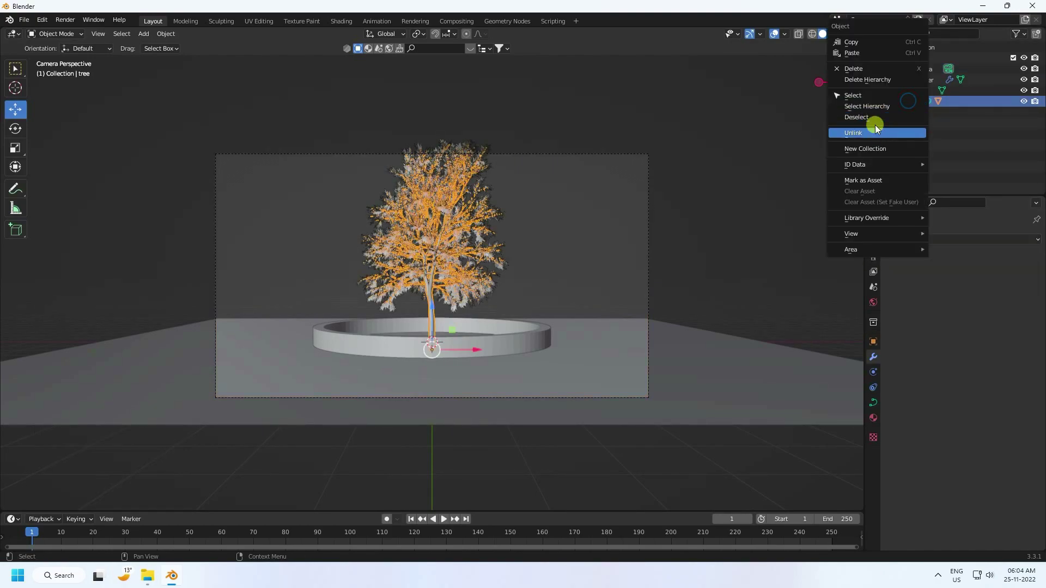
pyautogui.click(877, 128)
pyautogui.moveTo(433, 307); pyautogui.dragTo(435, 319)
pyautogui.click(554, 225)
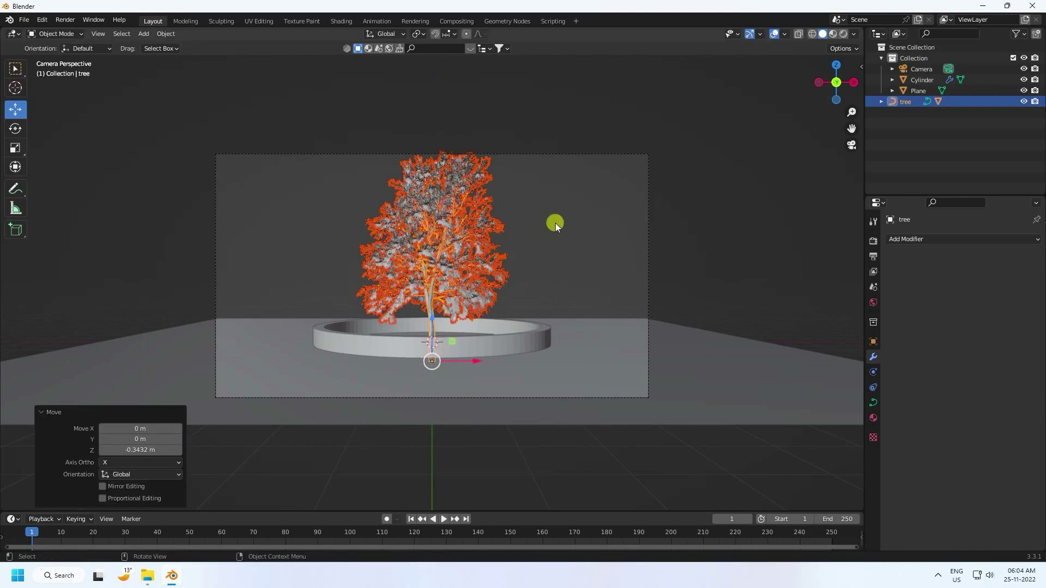
# Orbit to look down on the scene and select the cylinder ring
pyautogui.scroll(3, 489, 227)
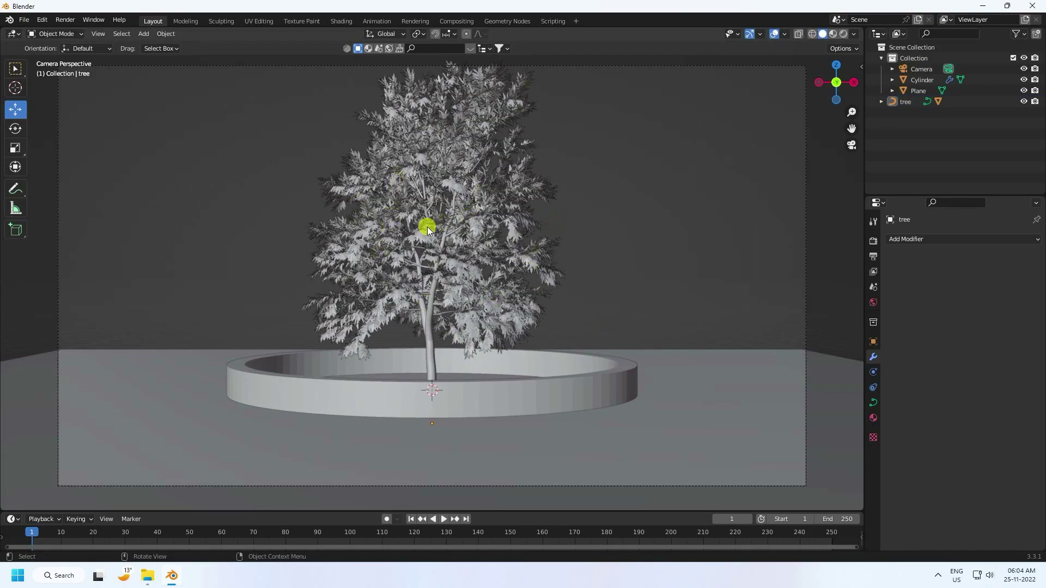
pyautogui.moveTo(408, 400); pyautogui.dragTo(430, 305, button='middle')
pyautogui.scroll(3, 432, 425)
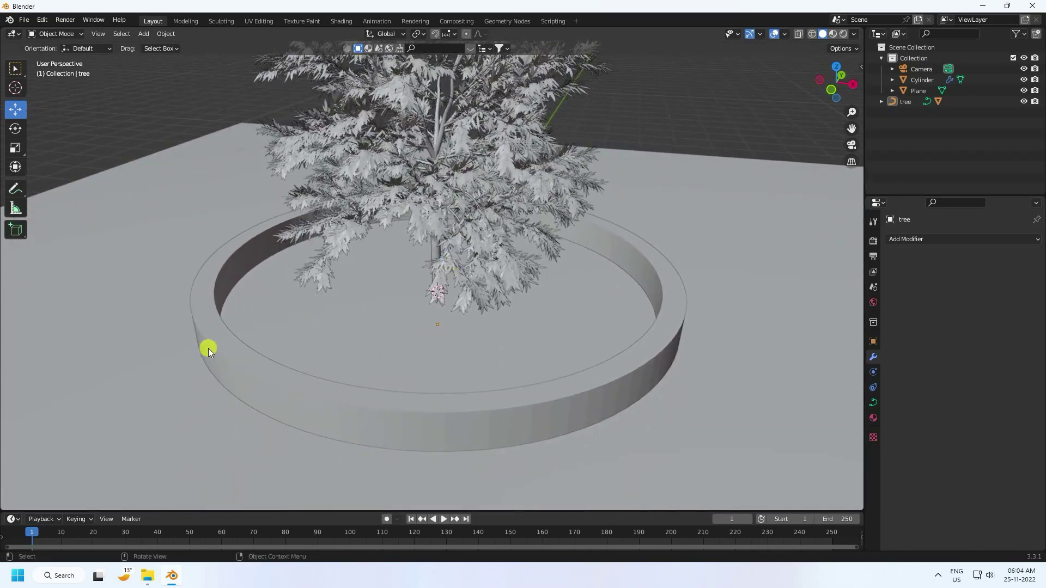
pyautogui.click(214, 341)
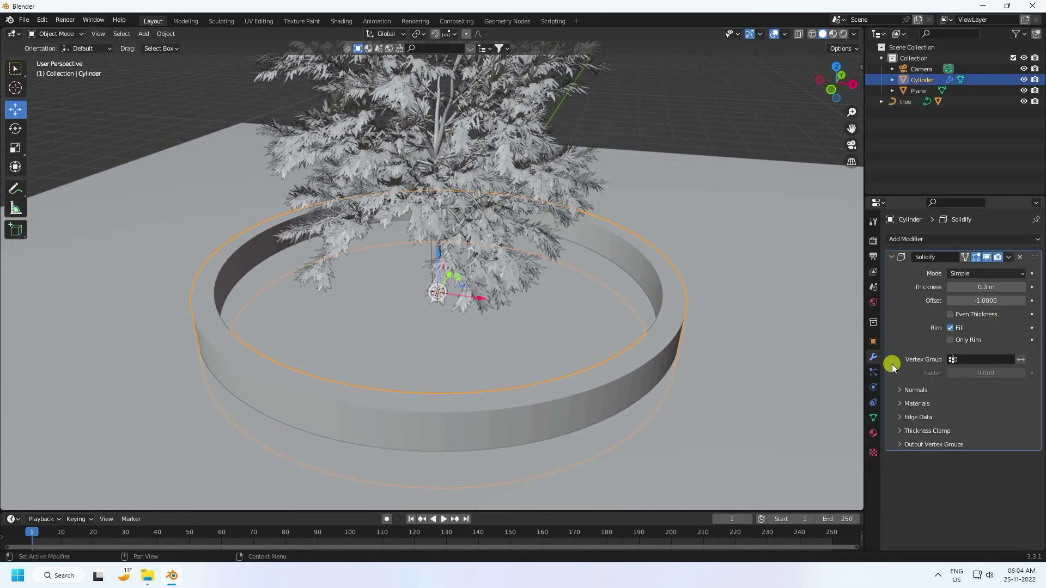
# Apply the Solidify modifier to the ring
pyautogui.click(1009, 257)
pyautogui.click(967, 266)
pyautogui.scroll(3, 371, 318)
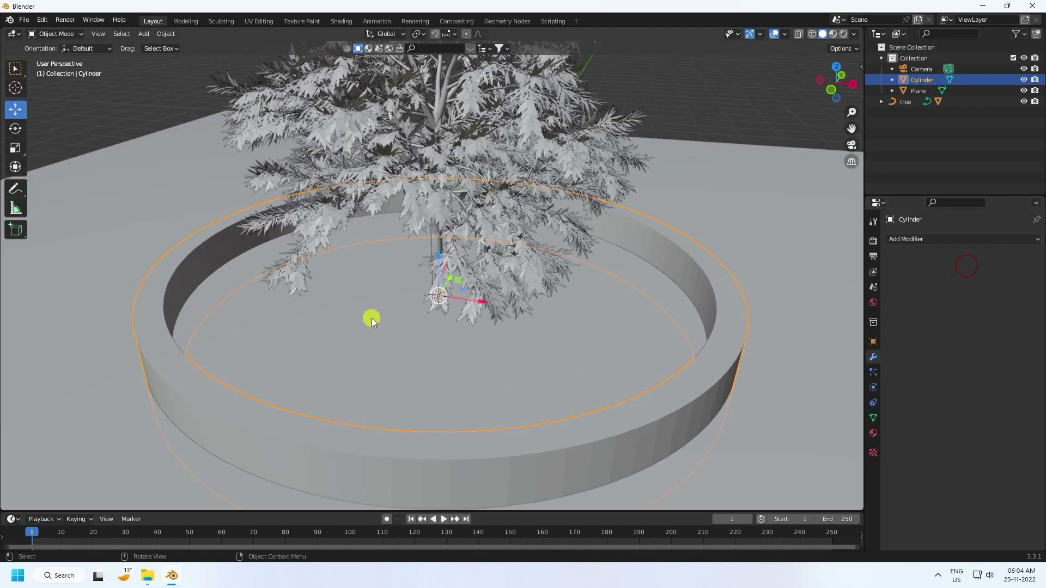
pyautogui.scroll(-3, 430, 319)
pyautogui.moveTo(447, 315)
pyautogui.mouseDown(button='middle')
pyautogui.moveTo(454, 306)
pyautogui.moveTo(445, 308)
pyautogui.mouseUp(button='middle')
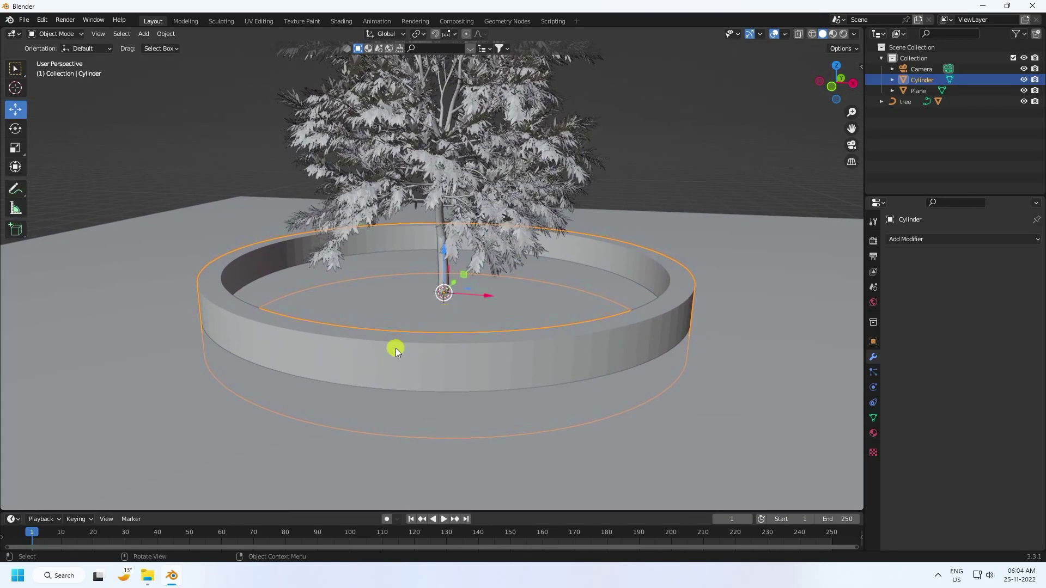
# Switch to Material Preview and give the ring a new black material, Material.001
pyautogui.click(834, 34)
pyautogui.click(463, 352)
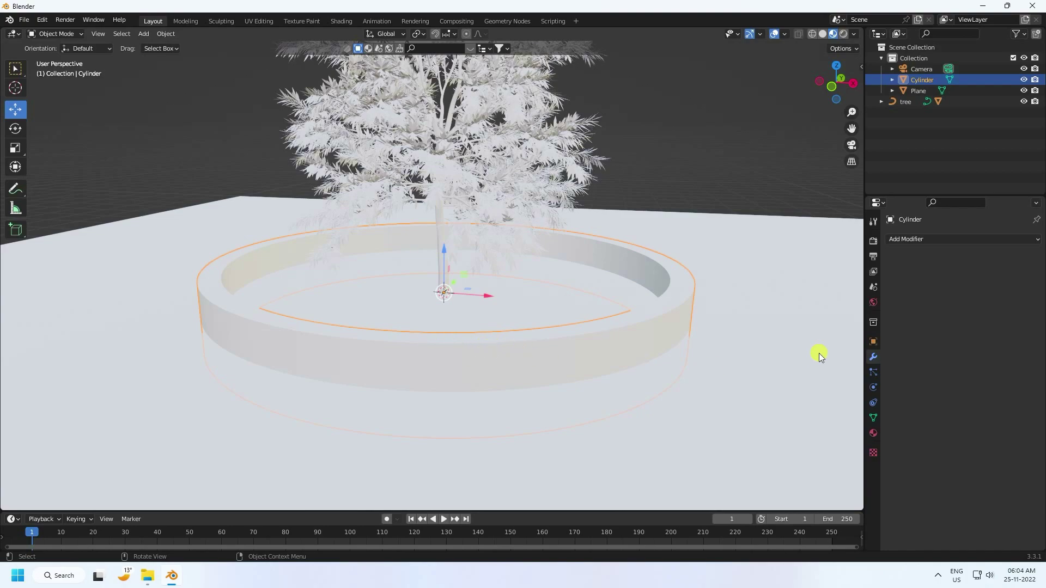
pyautogui.click(872, 433)
pyautogui.click(928, 289)
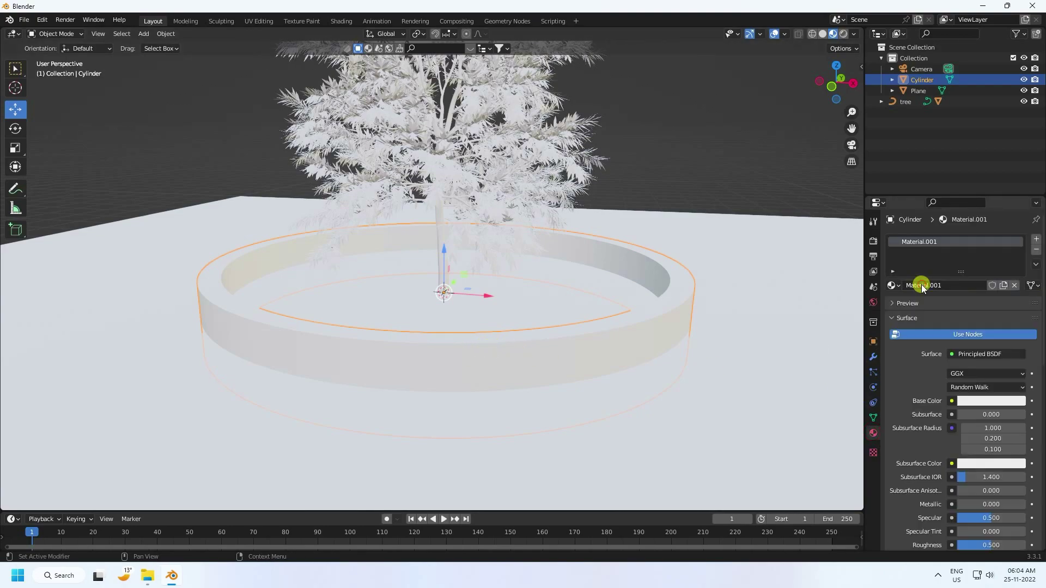
pyautogui.click(964, 401)
pyautogui.moveTo(1015, 262); pyautogui.dragTo(1016, 322)
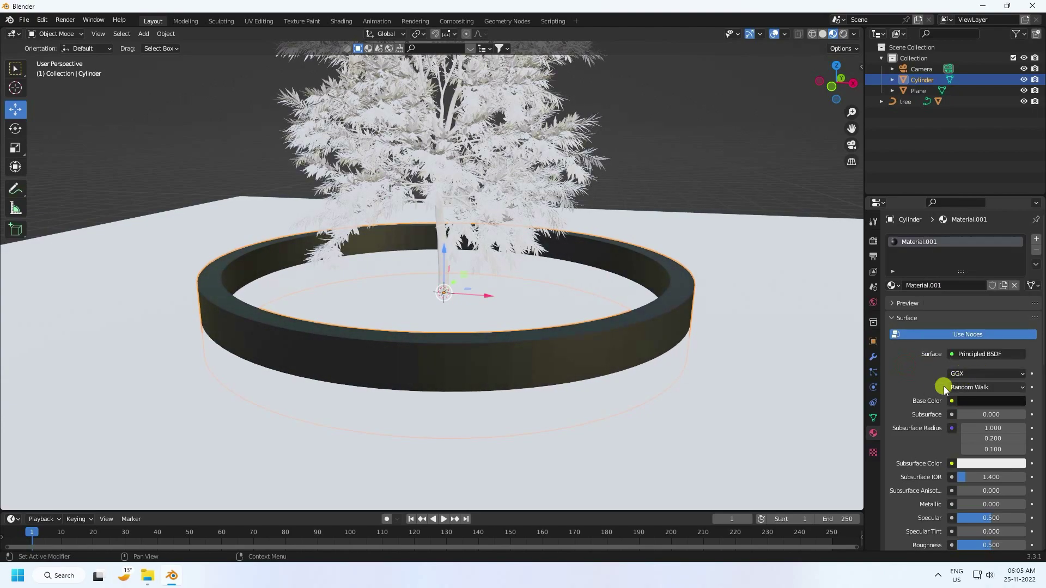
# Set the ring material's Metallic and Roughness both to 0.3
pyautogui.scroll(-5, 922, 416)
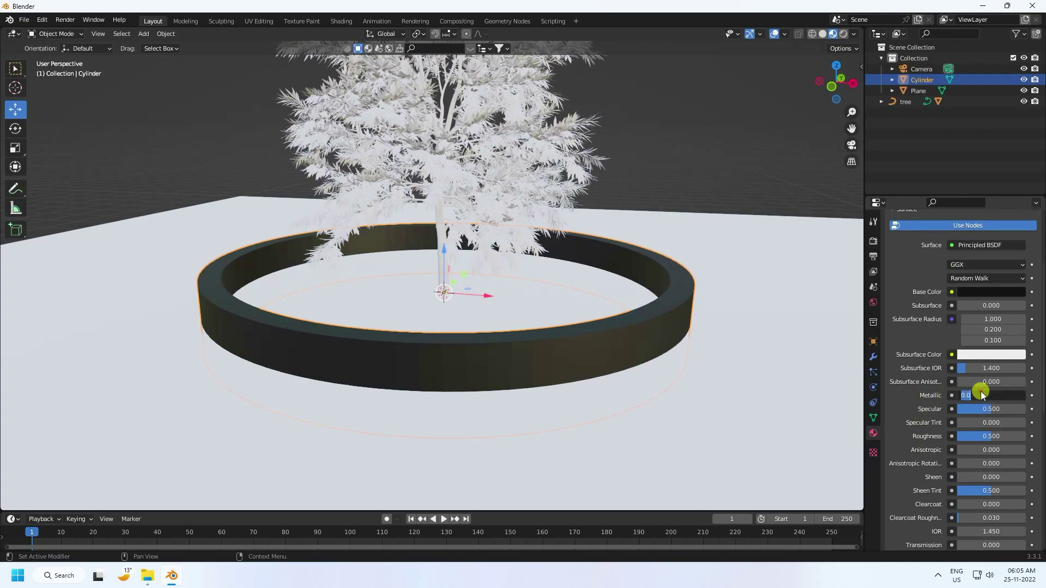
pyautogui.write('.3')
pyautogui.press('Return')
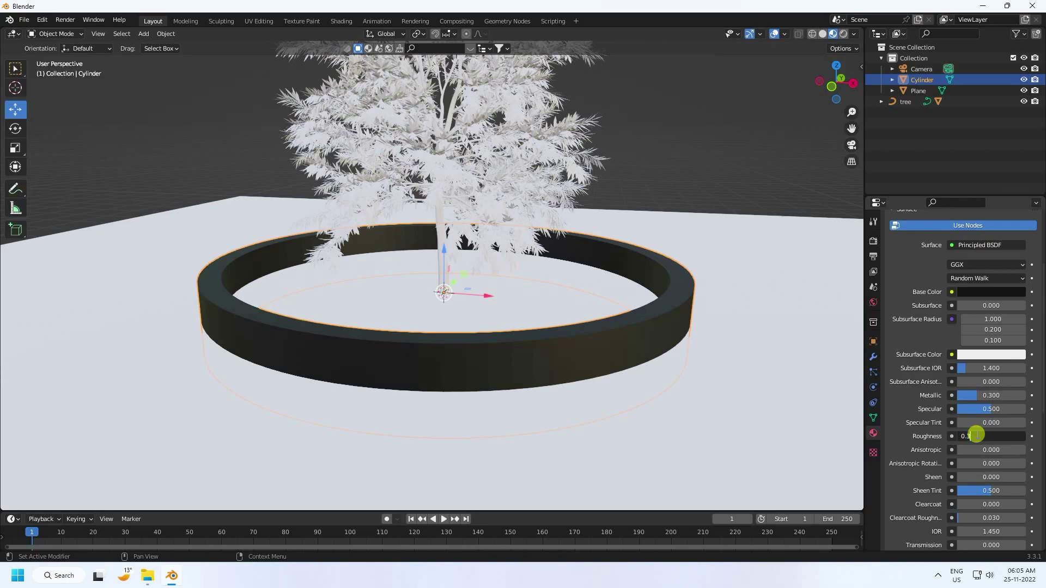
pyautogui.press('Return')
pyautogui.moveTo(650, 328); pyautogui.dragTo(698, 325, button='middle')
pyautogui.scroll(3, 691, 259)
pyautogui.moveTo(691, 259); pyautogui.dragTo(703, 233, button='middle')
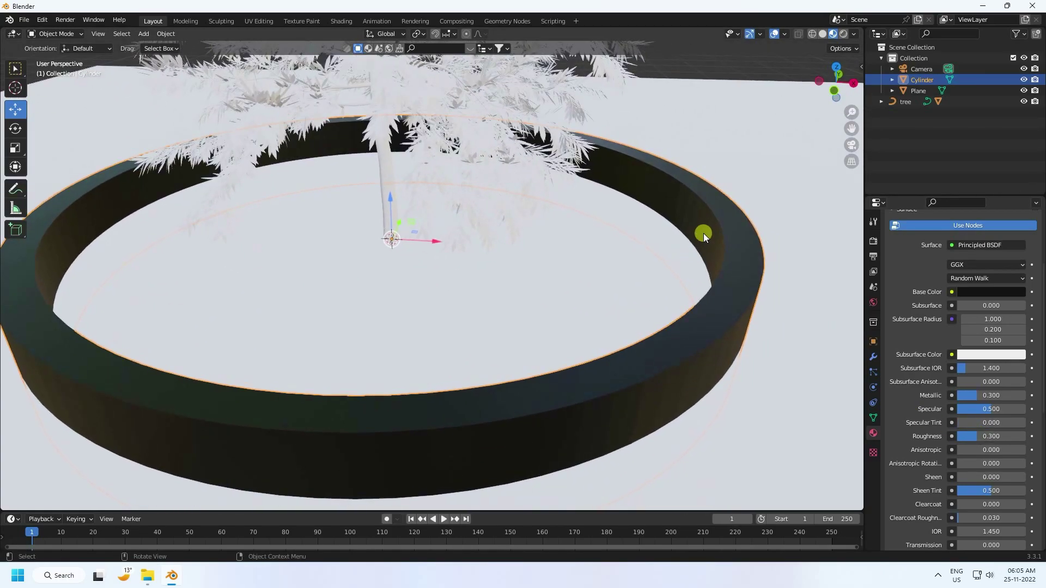
pyautogui.click(67, 33)
# In Edit Mode with Face select, loop-select the ring's inner wall faces
pyautogui.click(61, 59)
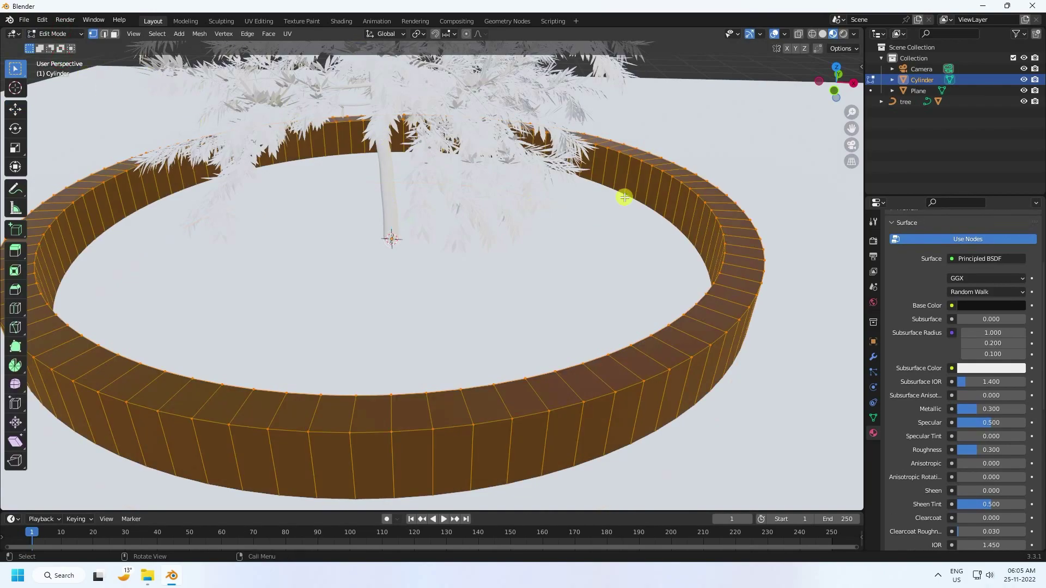
pyautogui.click(115, 34)
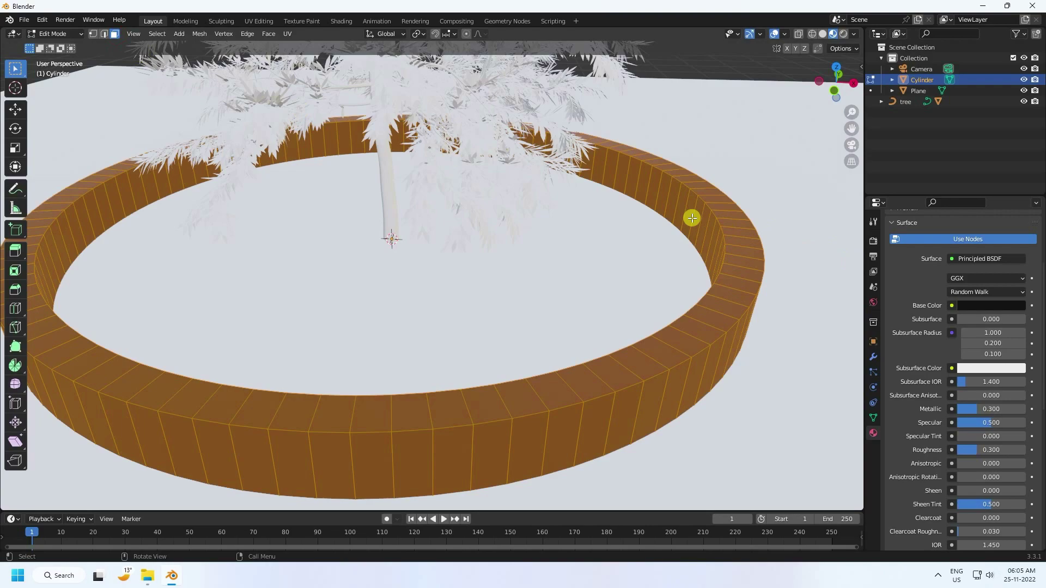
pyautogui.click(677, 211)
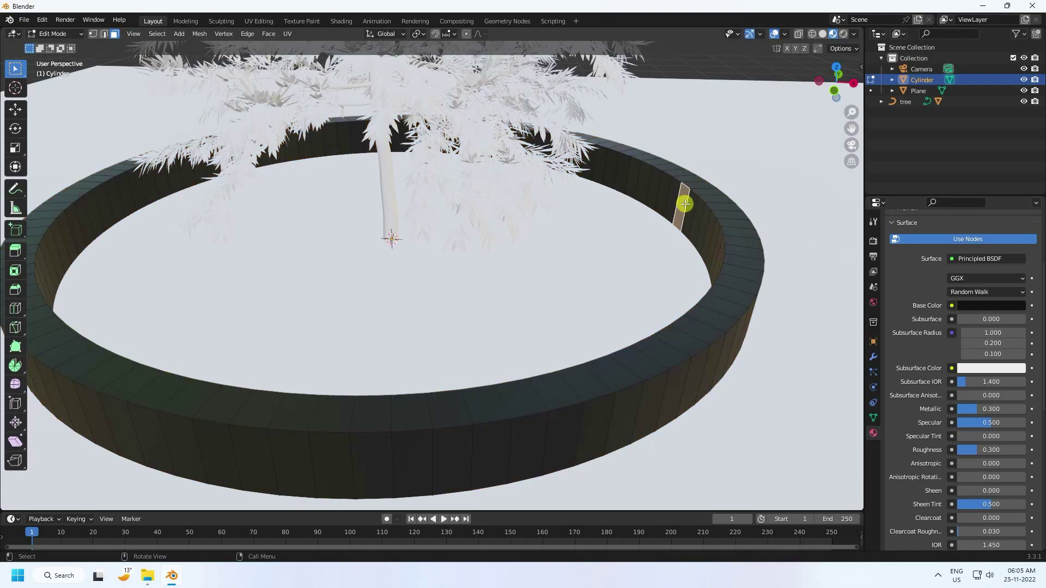
pyautogui.keyDown('alt'); pyautogui.click(691, 207); pyautogui.keyUp('alt')
pyautogui.moveTo(514, 210); pyautogui.dragTo(588, 245, button='middle')
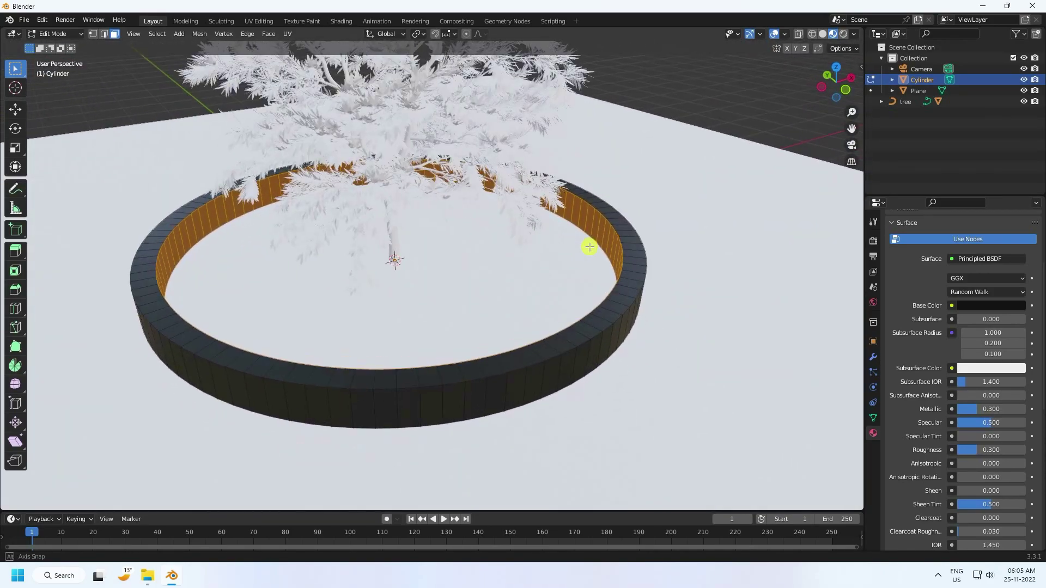
pyautogui.scroll(5, 929, 305)
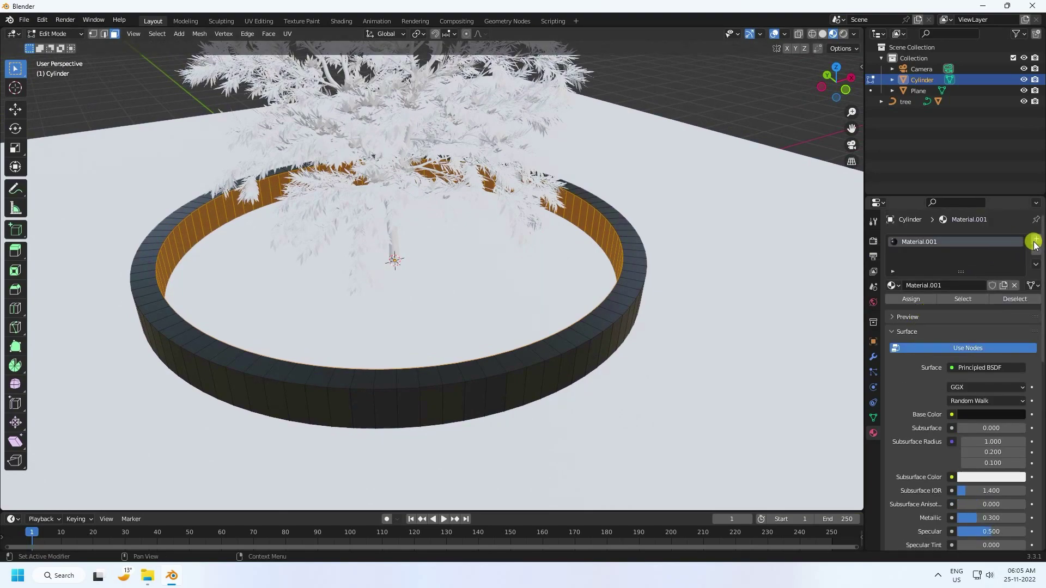
# Assign the inner wall faces a new material slot with an Emission material, Material.002
pyautogui.click(1035, 242)
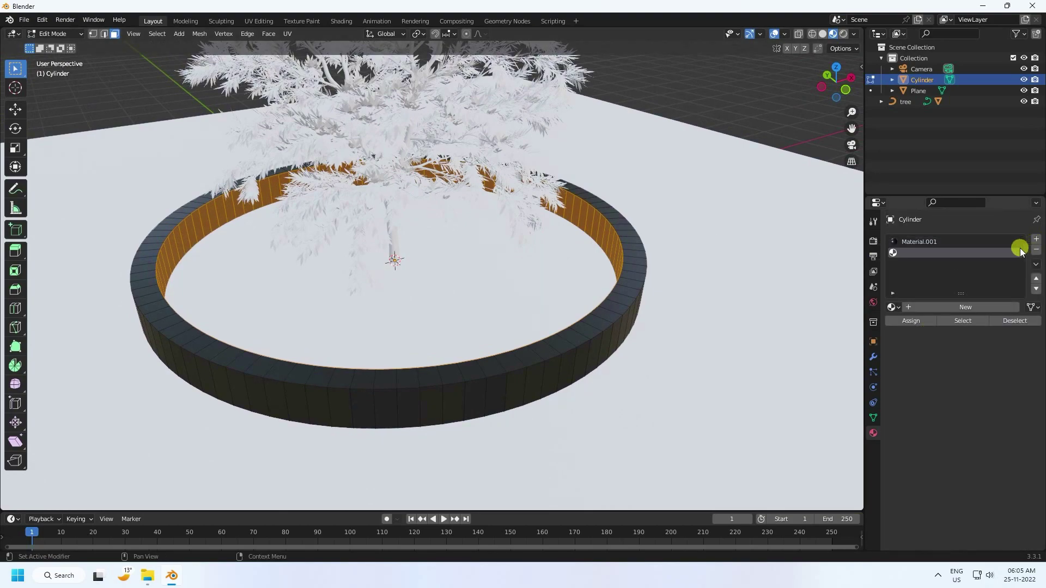
pyautogui.click(911, 320)
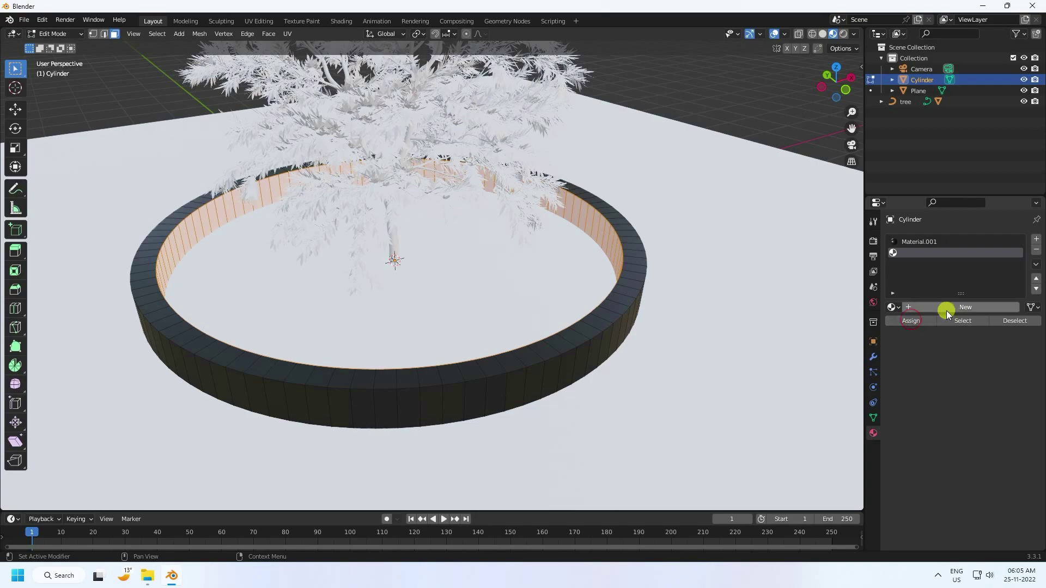
pyautogui.click(930, 309)
pyautogui.click(968, 388)
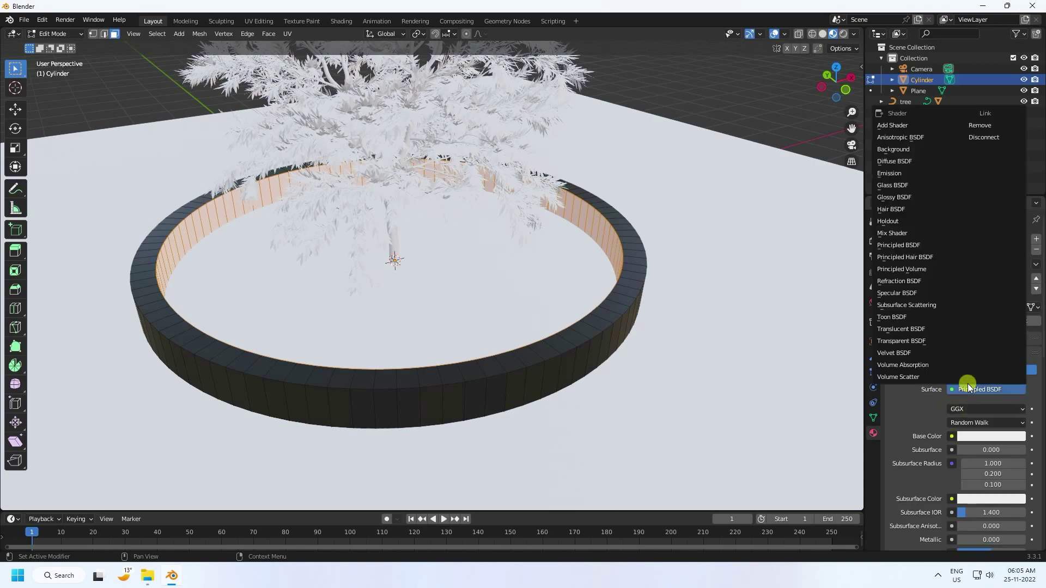
pyautogui.click(893, 174)
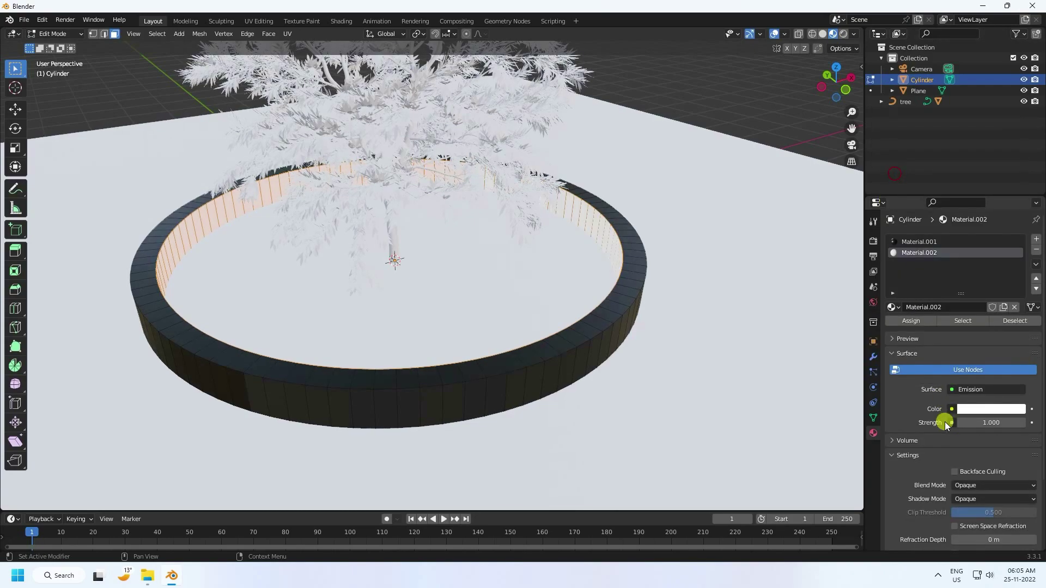
# Set the emission hue to 0.024 for orange and Strength to 30
pyautogui.click(976, 410)
pyautogui.click(955, 357)
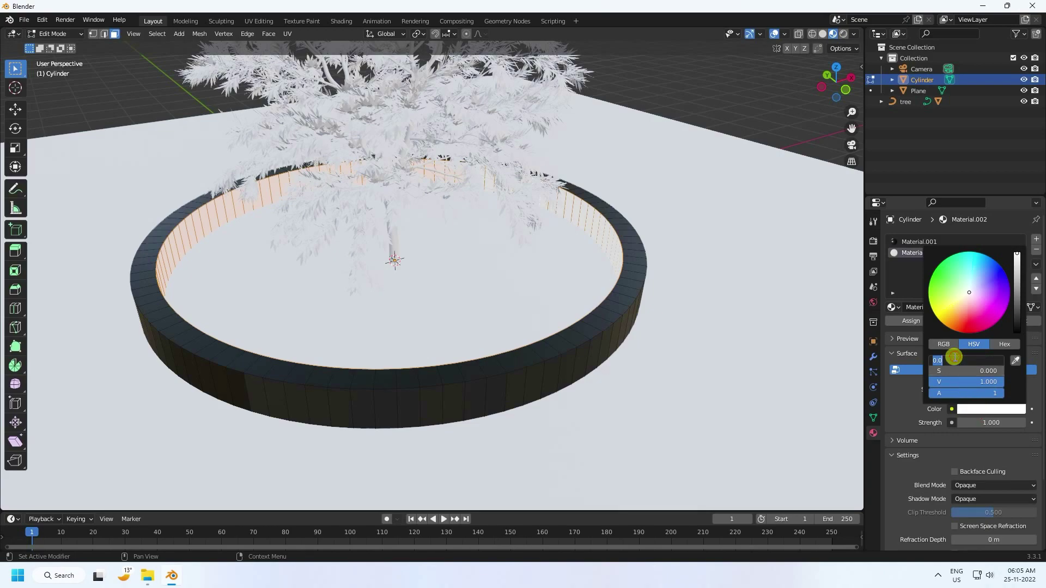
pyautogui.press('Return')
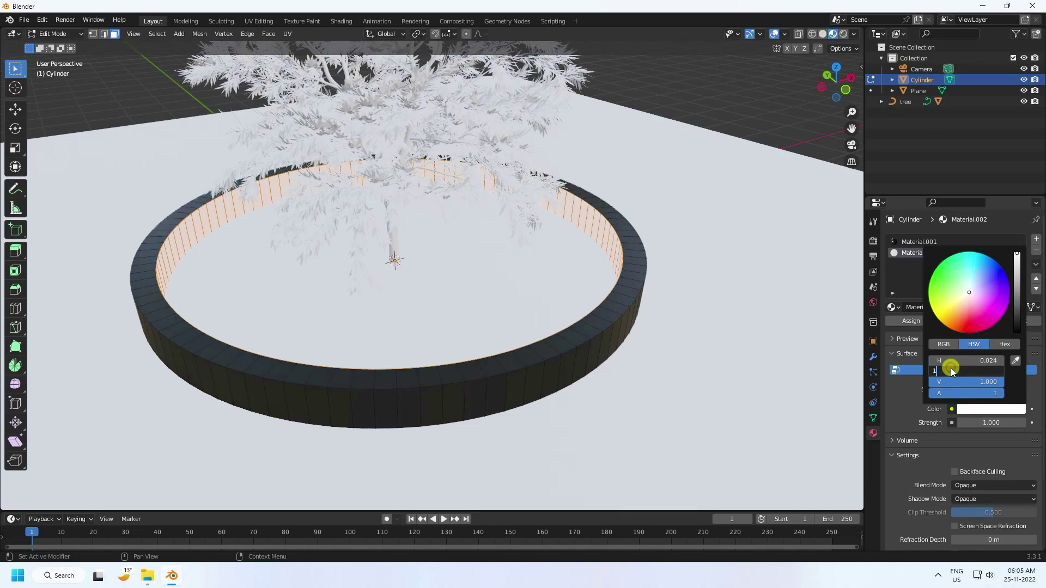
pyautogui.click(954, 372)
pyautogui.write('1')
pyautogui.press('Return')
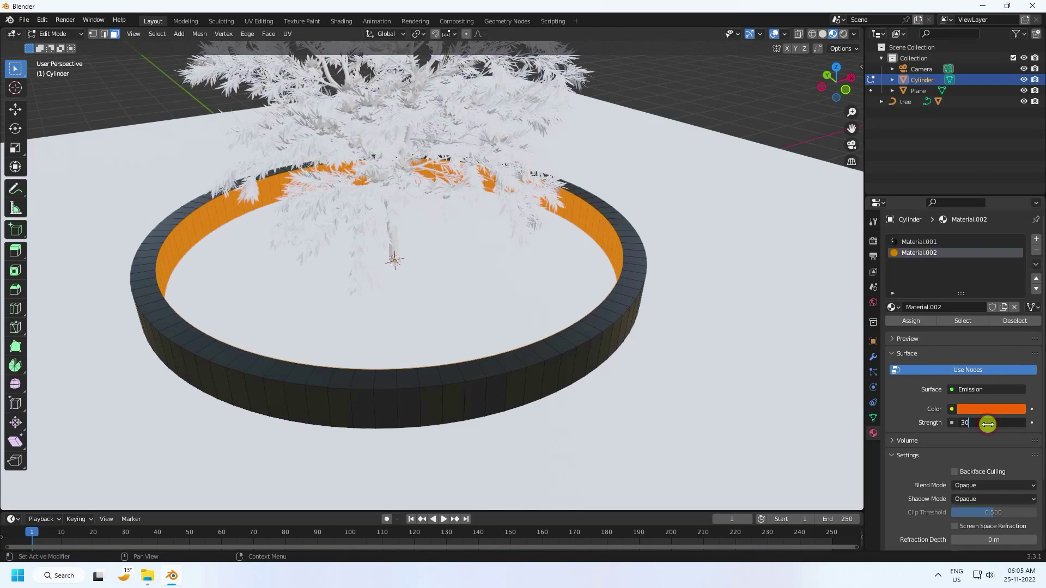
pyautogui.click(987, 424)
pyautogui.write('30')
pyautogui.press('Return')
# Check the glowing ring through the camera and return to Object Mode
pyautogui.moveTo(374, 250); pyautogui.dragTo(401, 240, button='middle')
pyautogui.scroll(-2, 401, 240)
pyautogui.press('KP_0')
pyautogui.click(14, 109)
pyautogui.scroll(-2, 367, 312)
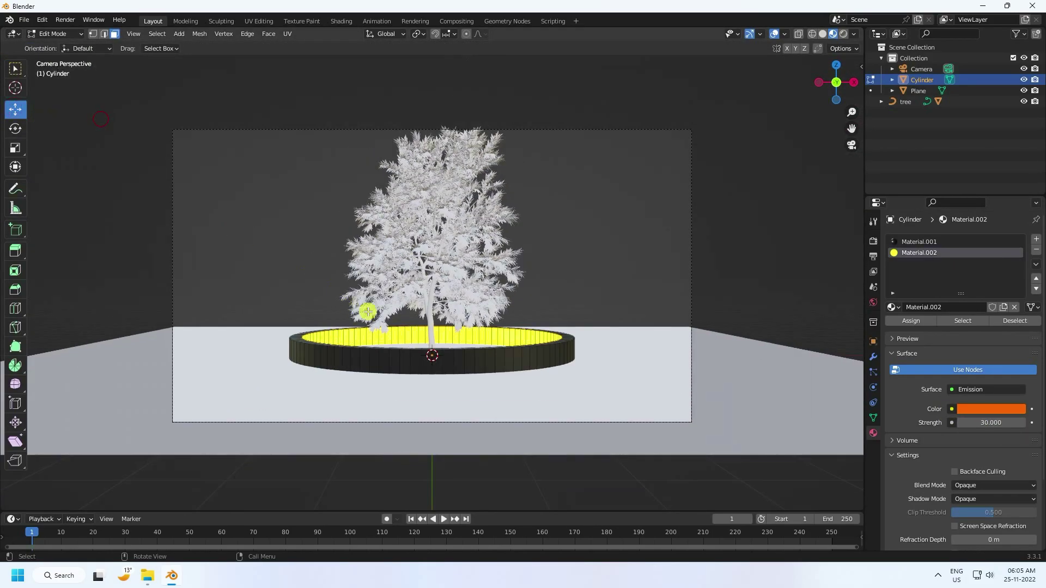
pyautogui.scroll(2, 400, 367)
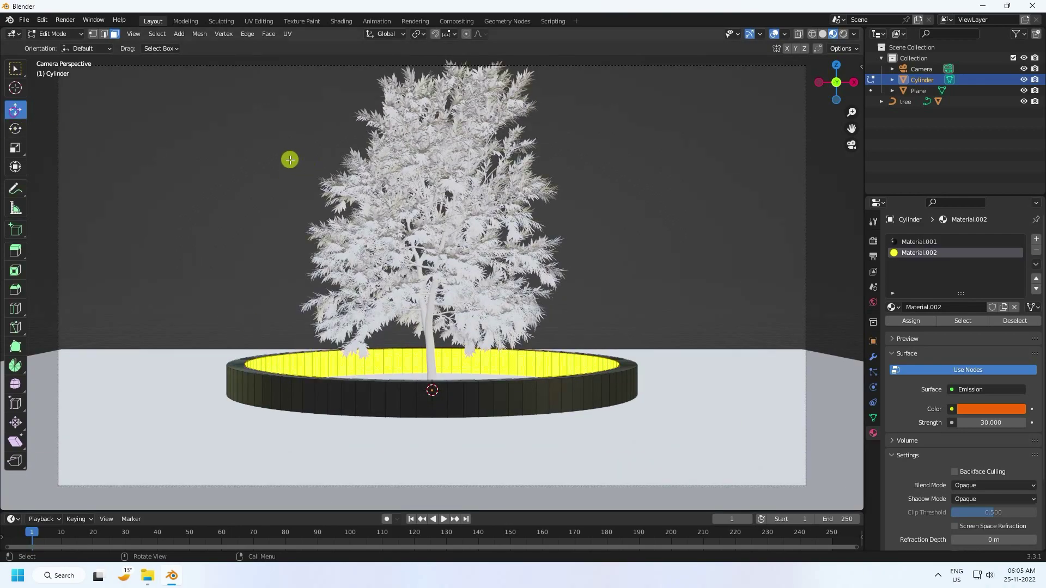
pyautogui.click(54, 34)
pyautogui.click(57, 23)
# Duplicate the ring and raise the copy 2.002 m along Z
pyautogui.click(205, 177)
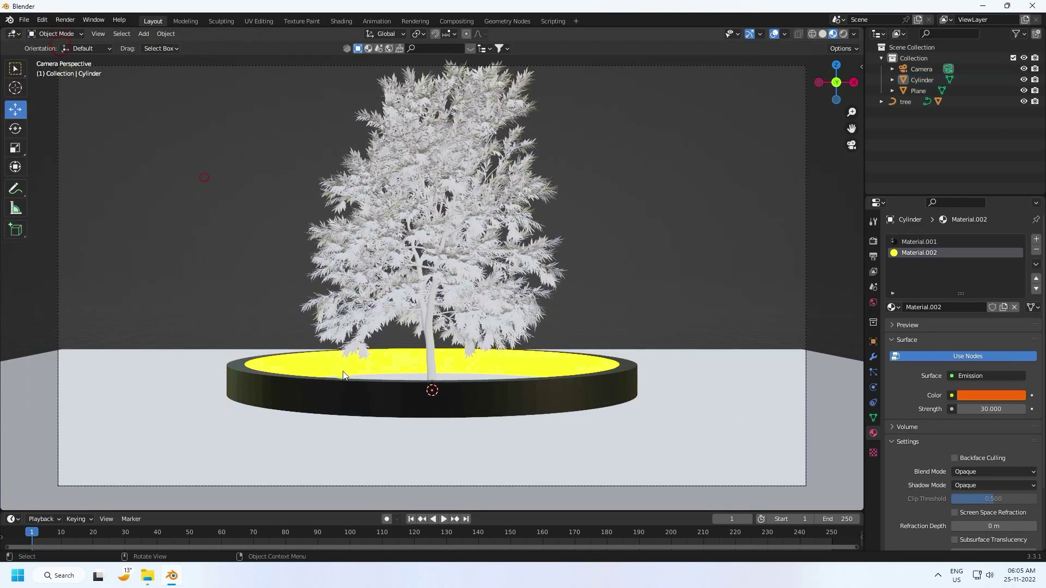
pyautogui.click(320, 382)
pyautogui.scroll(-1, 337, 387)
pyautogui.scroll(-2, 409, 392)
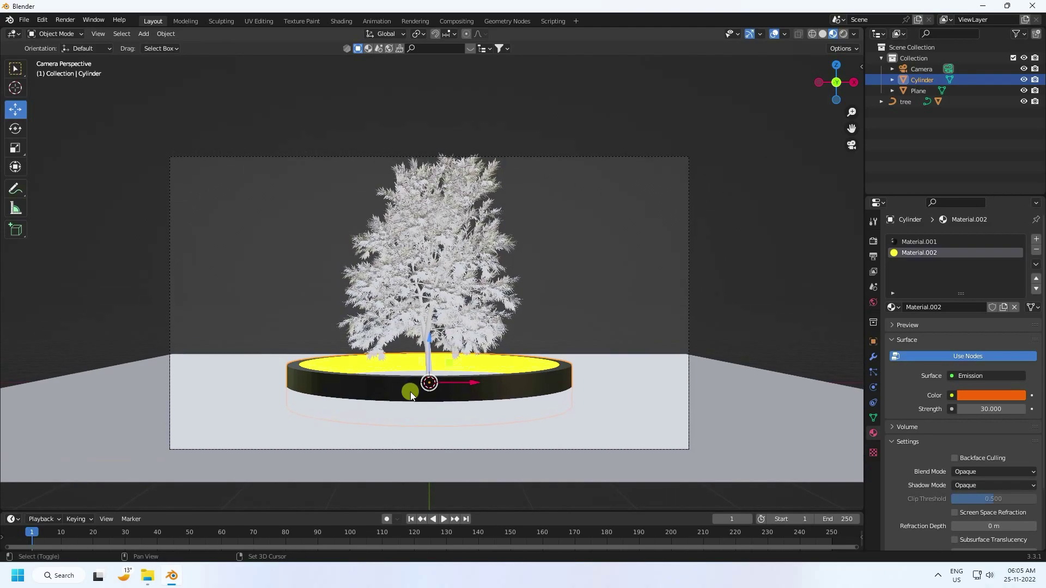
pyautogui.hotkey('ctrl', 'c')
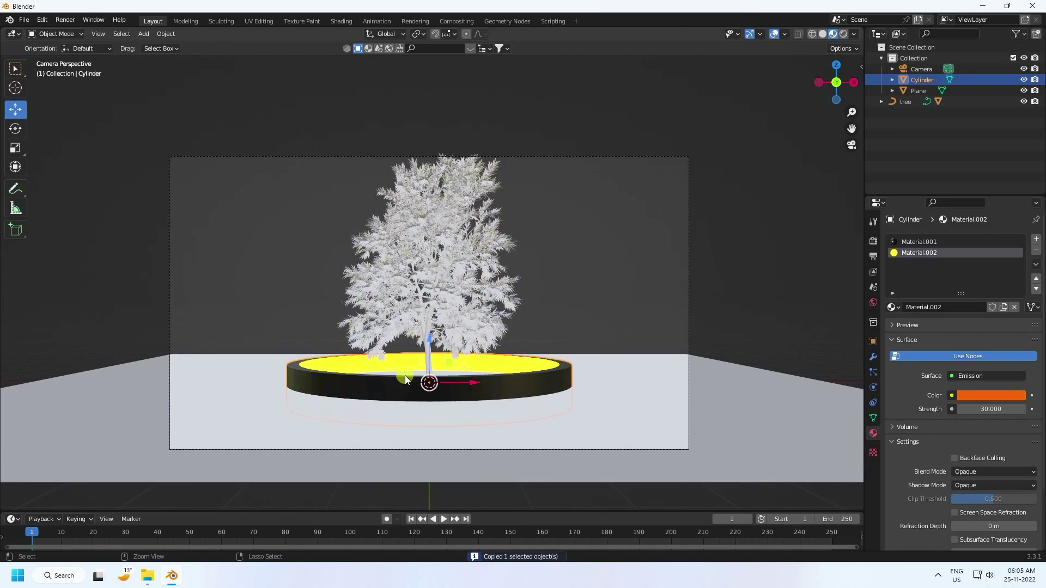
pyautogui.hotkey('ctrl', 'v')
pyautogui.press('g')
pyautogui.press('z')
pyautogui.click(434, 258)
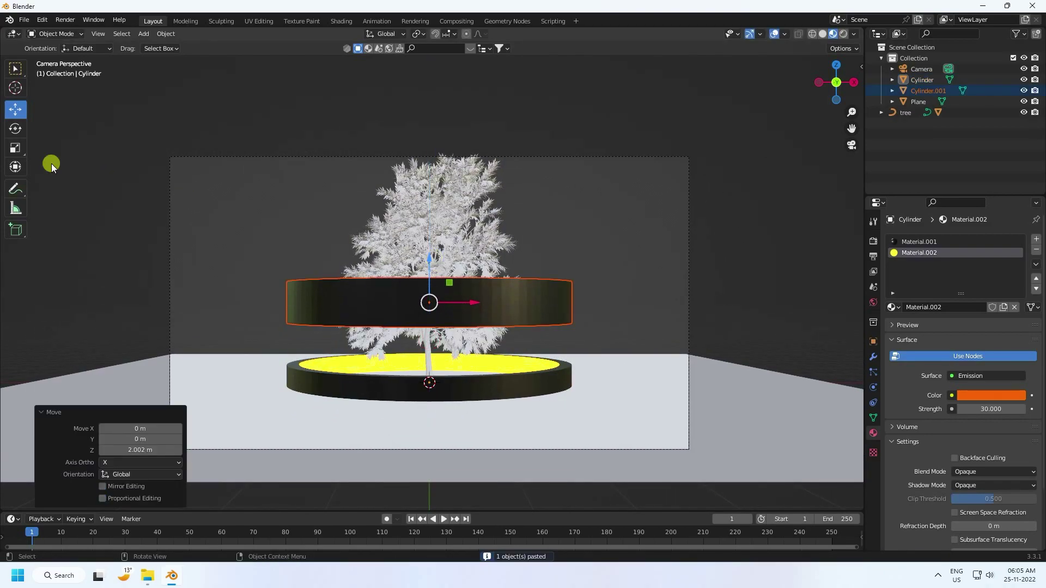
# Shrink and flatten the upper ring copy, lower it slightly, and paste another copy
pyautogui.click(14, 146)
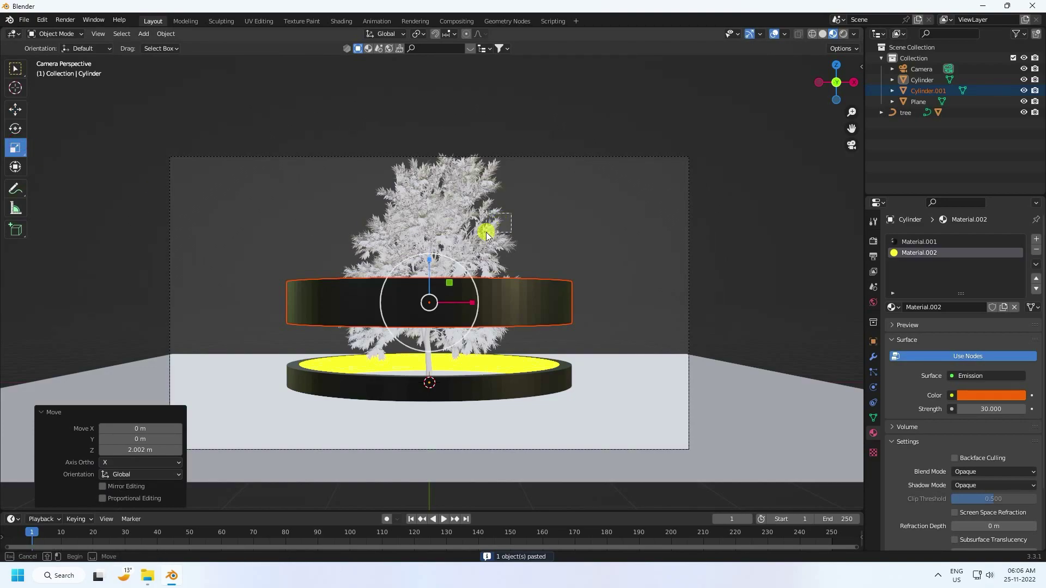
pyautogui.click(371, 331)
pyautogui.click(392, 313)
pyautogui.press('s')
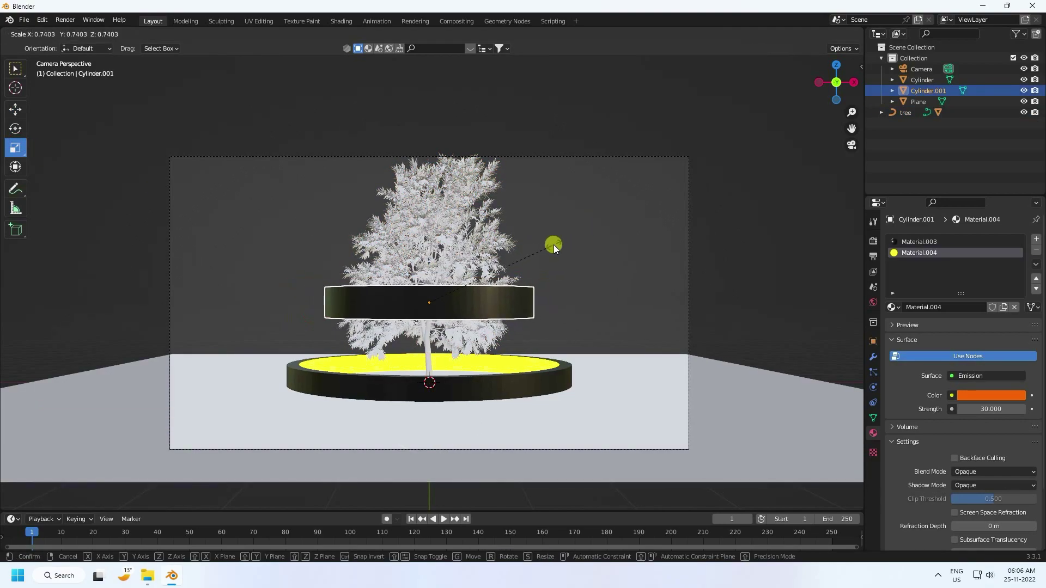
pyautogui.click(558, 242)
pyautogui.moveTo(431, 260); pyautogui.dragTo(430, 294)
pyautogui.click(15, 109)
pyautogui.moveTo(430, 259); pyautogui.dragTo(427, 197)
pyautogui.hotkey('ctrl', 'c')
pyautogui.hotkey('ctrl', 'v')
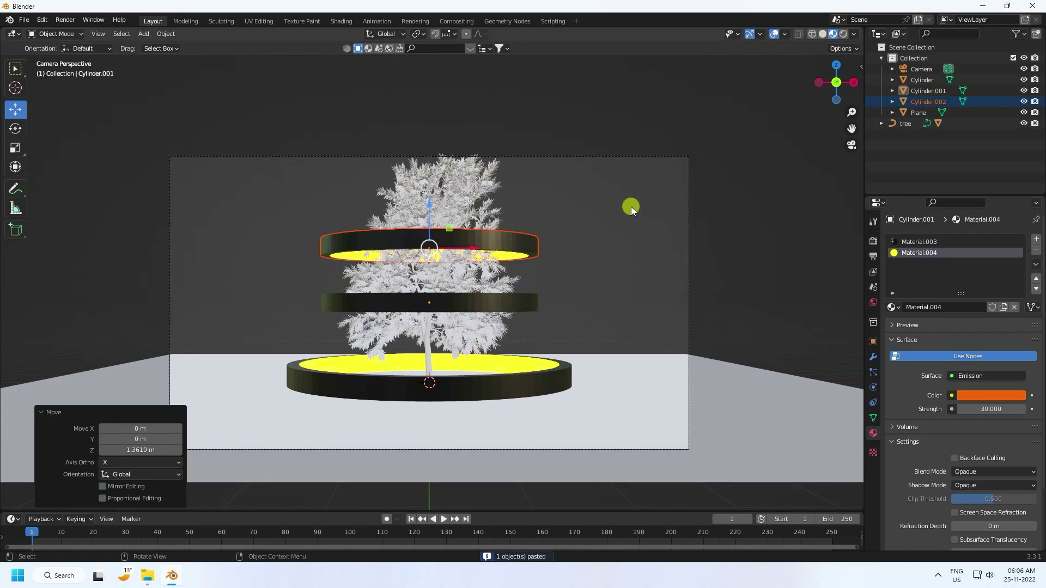
pyautogui.click(608, 207)
# Copy the floor plane with the bottom ring and raise the duplicate 5.58 m
pyautogui.click(325, 422)
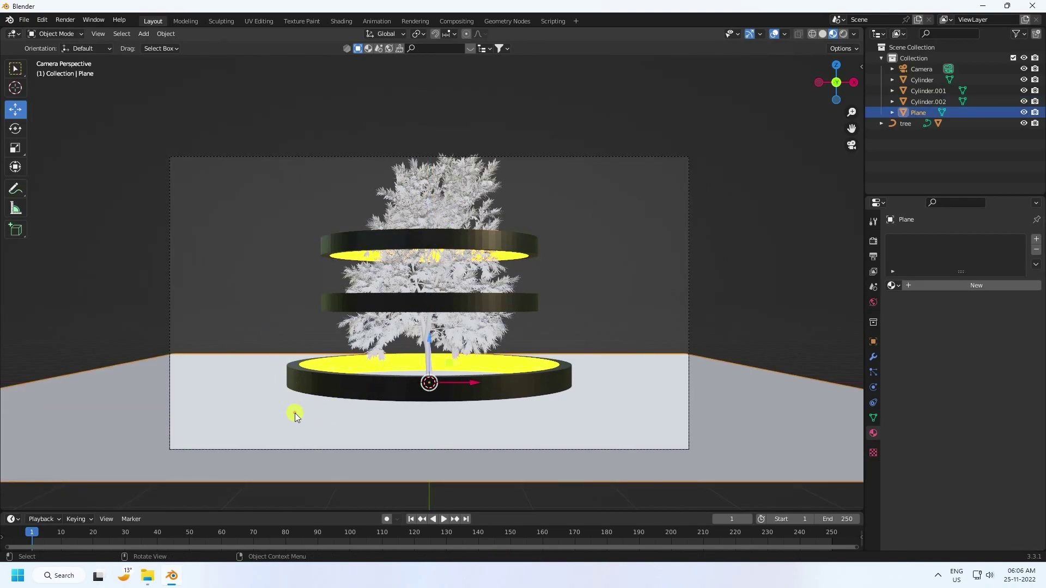
pyautogui.keyDown('shift'); pyautogui.click(319, 374); pyautogui.keyUp('shift')
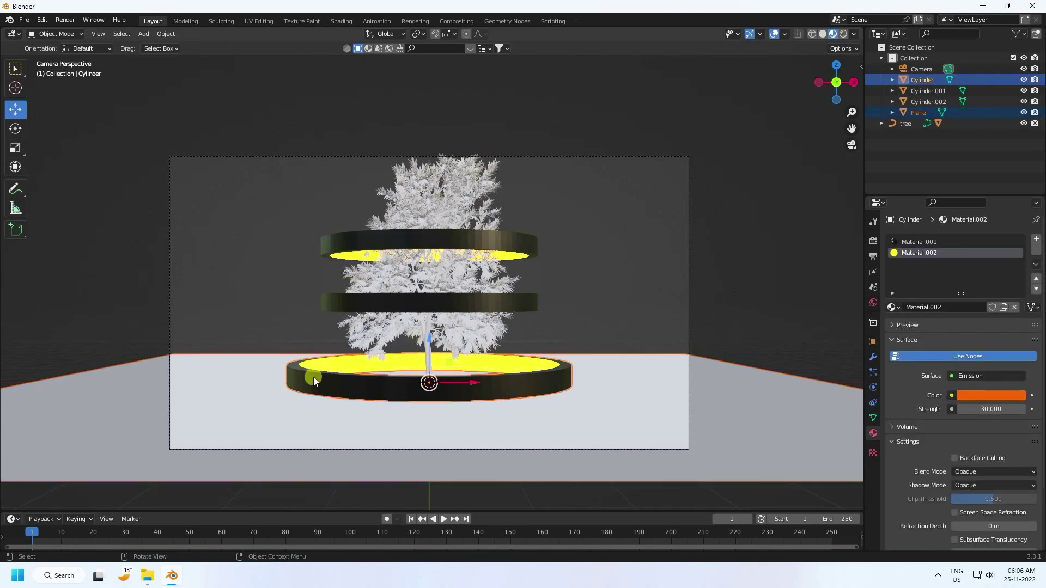
pyautogui.hotkey('ctrl', 'c')
pyautogui.hotkey('ctrl', 'v')
pyautogui.press('g')
pyautogui.press('z')
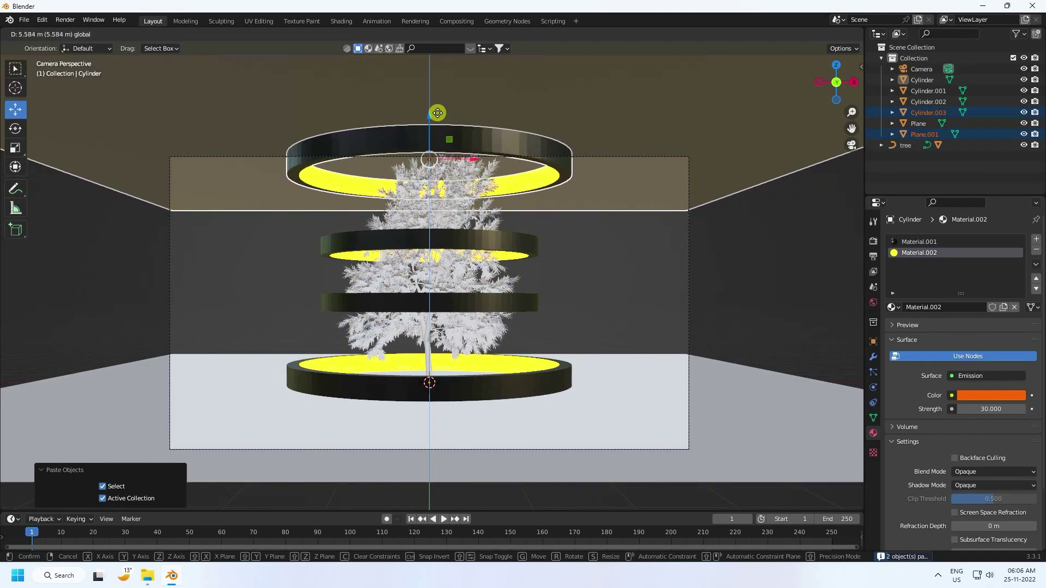
pyautogui.click(437, 113)
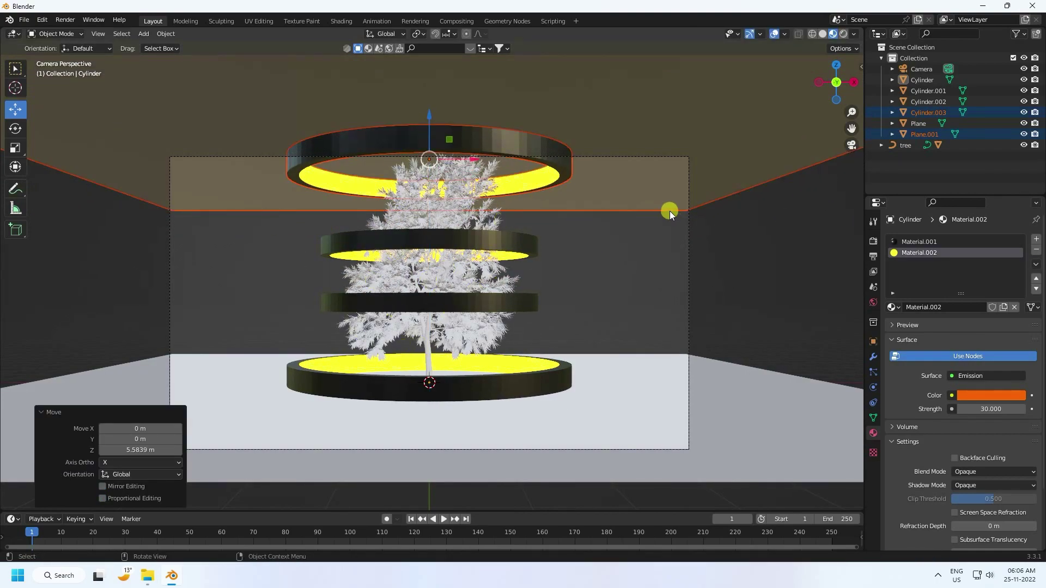
pyautogui.click(917, 70)
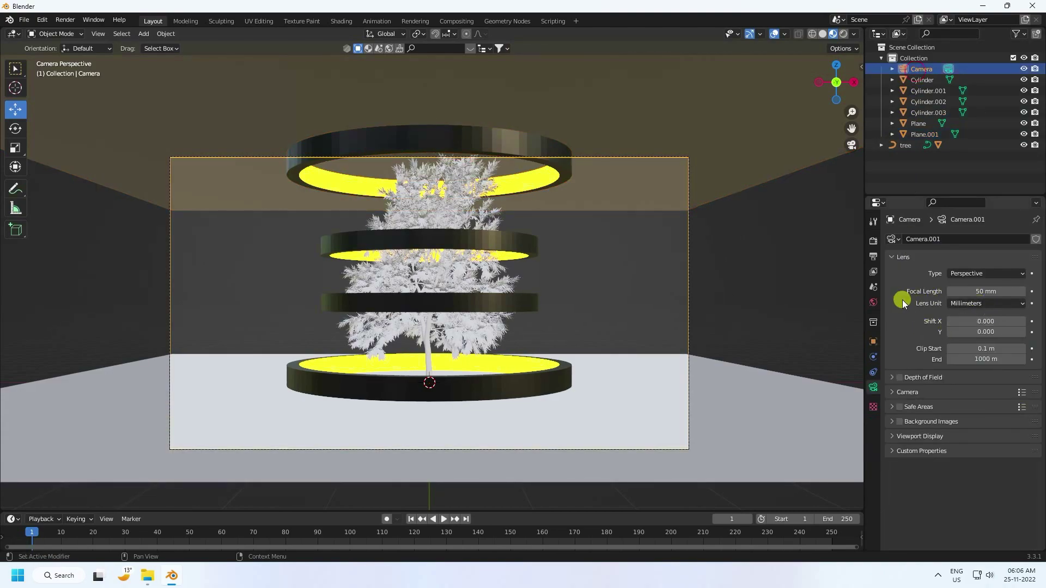
# Move the camera back to Y -19.14 m and raise it to Z 2.6695 m
pyautogui.click(874, 342)
pyautogui.moveTo(981, 284); pyautogui.dragTo(883, 292)
pyautogui.moveTo(986, 296)
pyautogui.mouseDown()
pyautogui.moveTo(994, 287)
pyautogui.moveTo(978, 289)
pyautogui.moveTo(1018, 287)
pyautogui.moveTo(983, 293)
pyautogui.mouseUp()
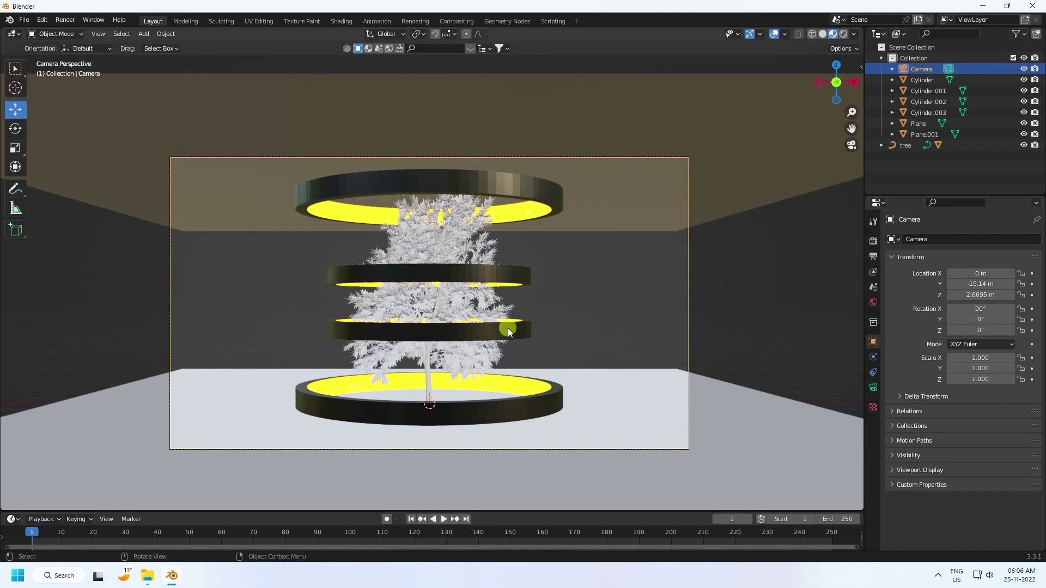
pyautogui.scroll(3, 334, 378)
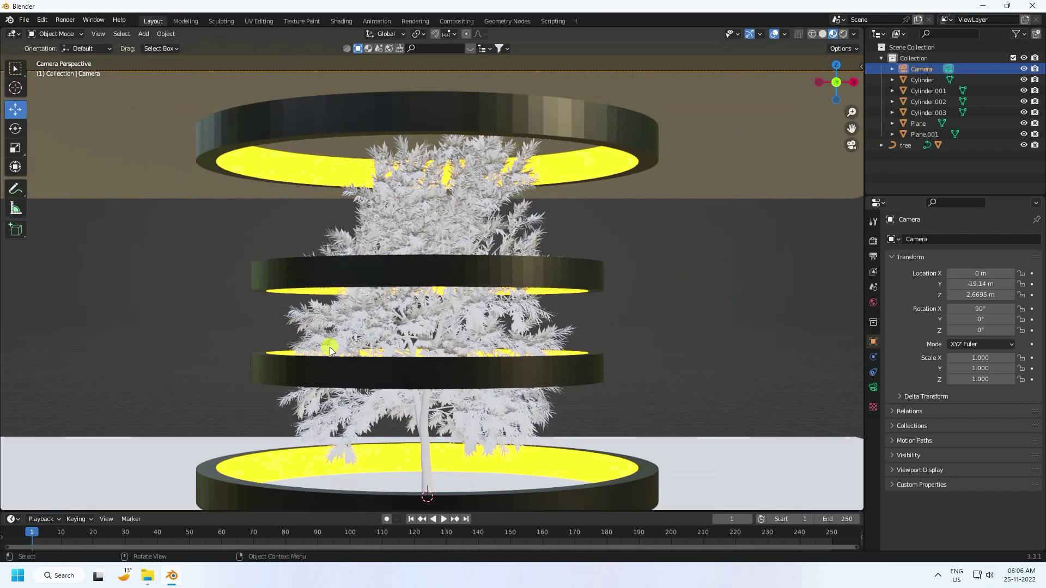
pyautogui.click(426, 216)
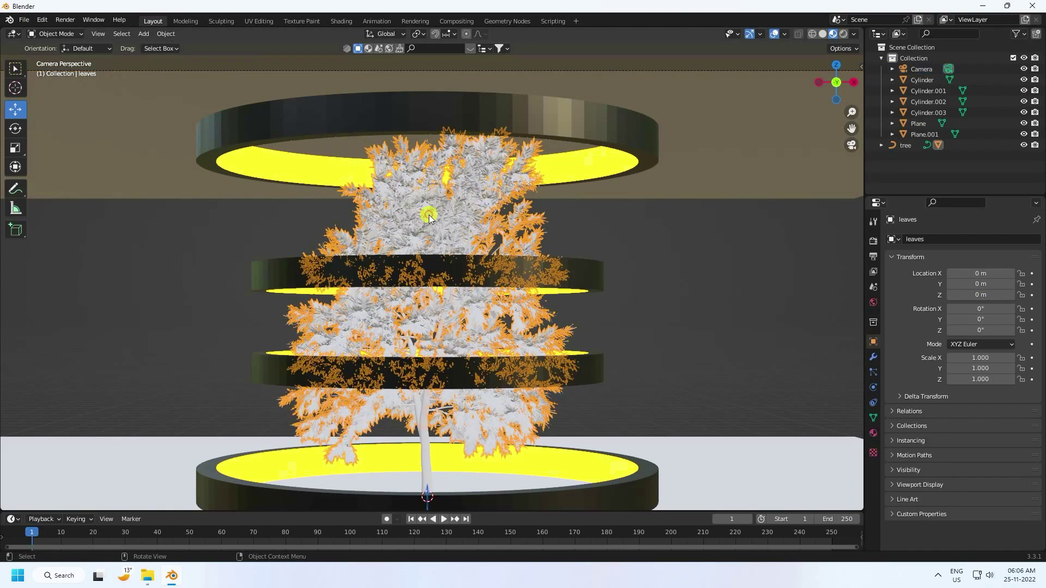
# Give the tree's leaves a new magenta material, Material.009
pyautogui.click(903, 147)
pyautogui.click(881, 146)
pyautogui.click(918, 167)
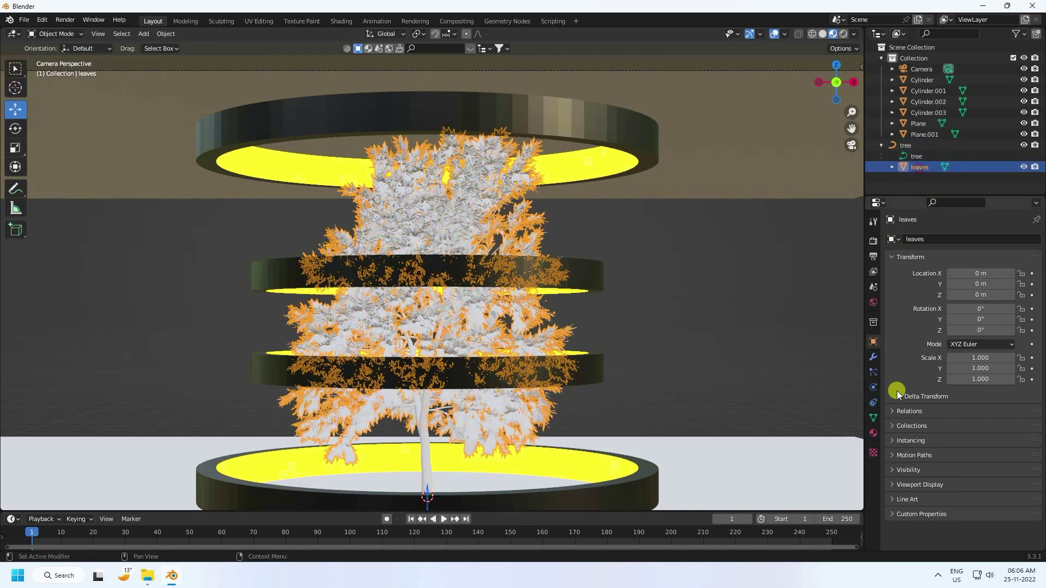
pyautogui.click(873, 433)
pyautogui.click(917, 288)
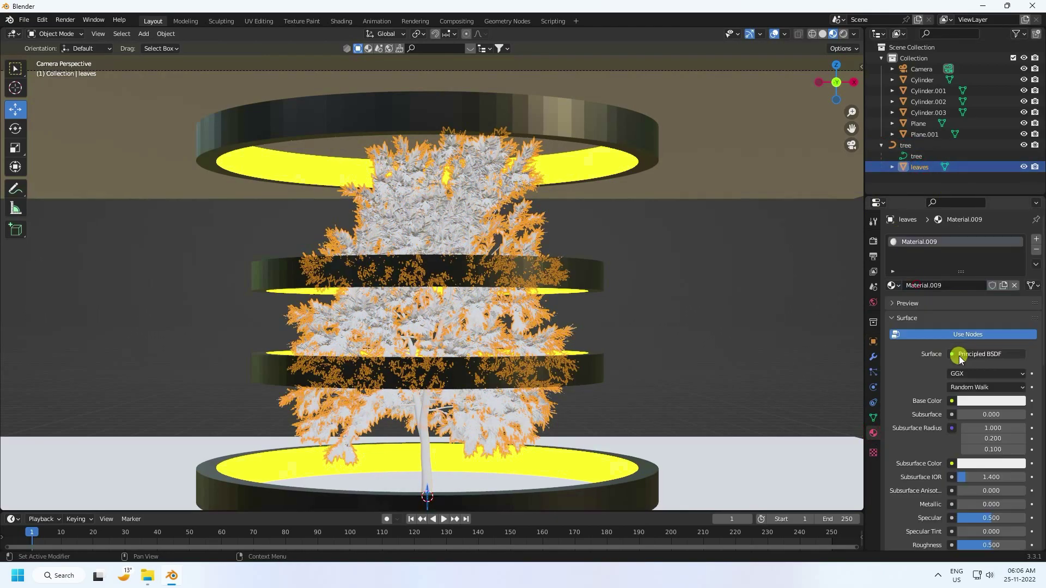
pyautogui.click(970, 400)
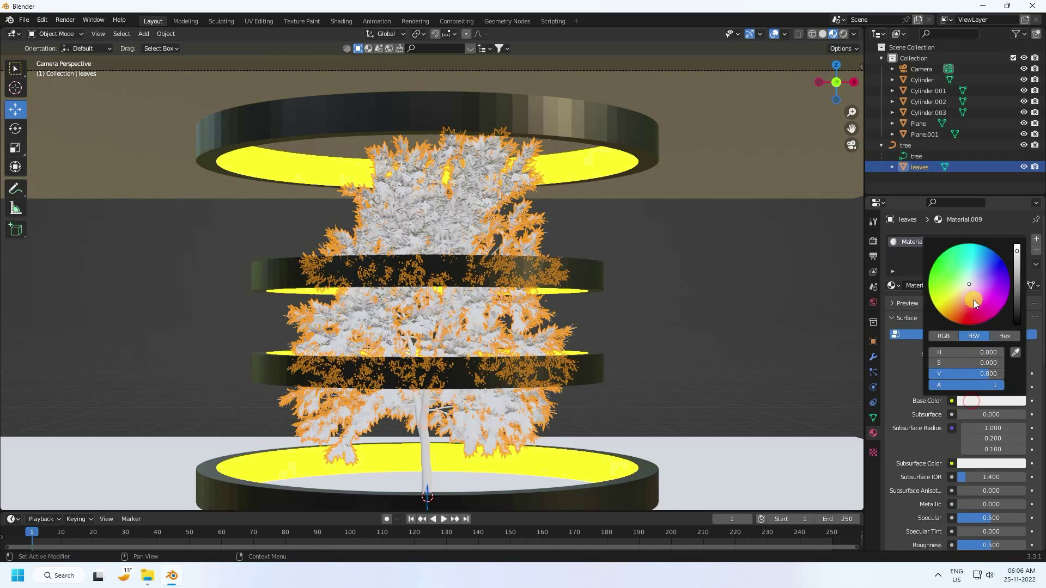
pyautogui.click(985, 318)
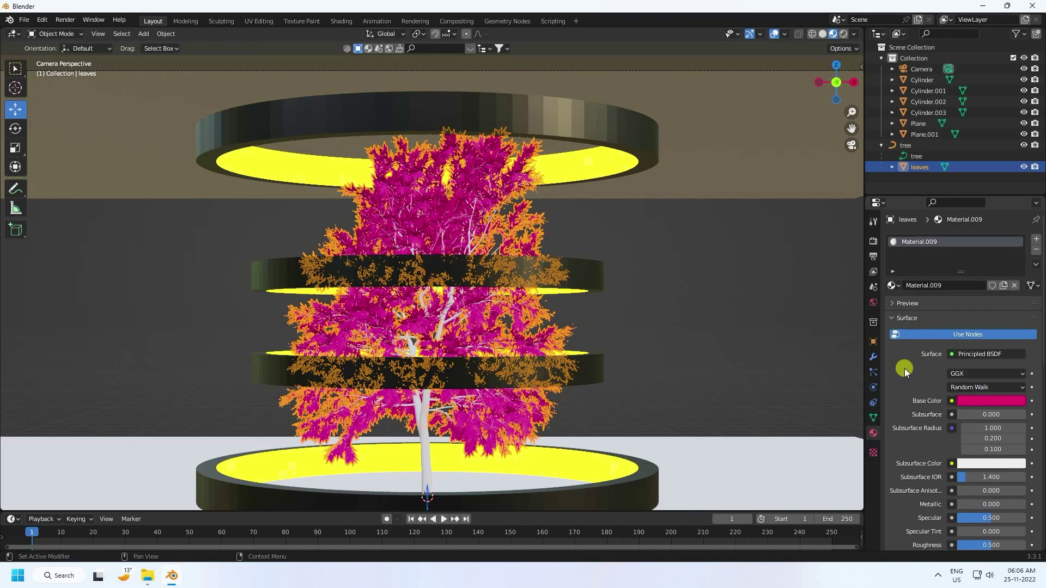
pyautogui.click(640, 260)
pyautogui.scroll(2, 399, 214)
pyautogui.scroll(-2, 419, 223)
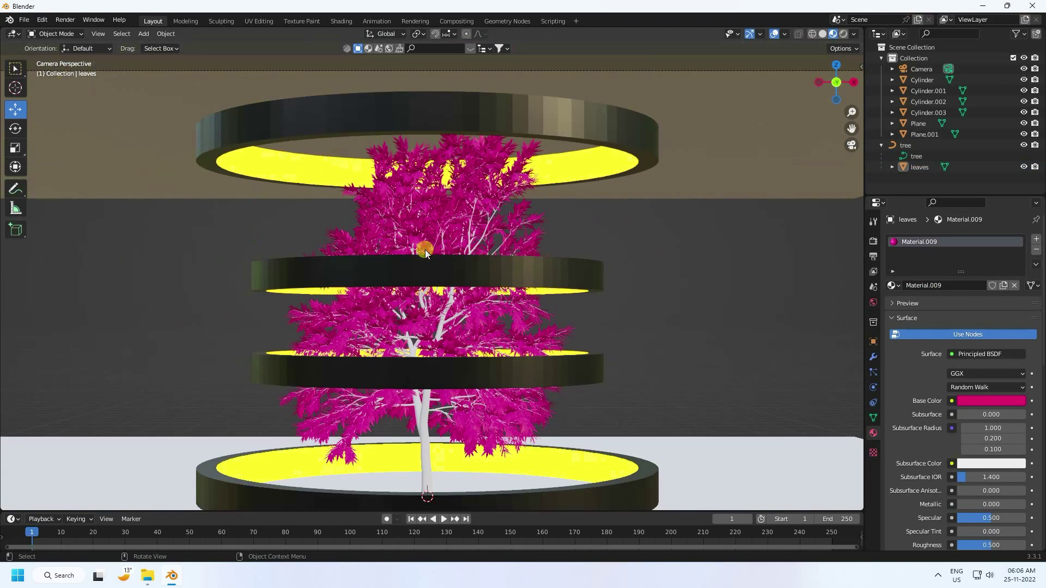
# Give the tree trunk a new near-black dark brown material, Material.010
pyautogui.click(428, 433)
pyautogui.click(945, 287)
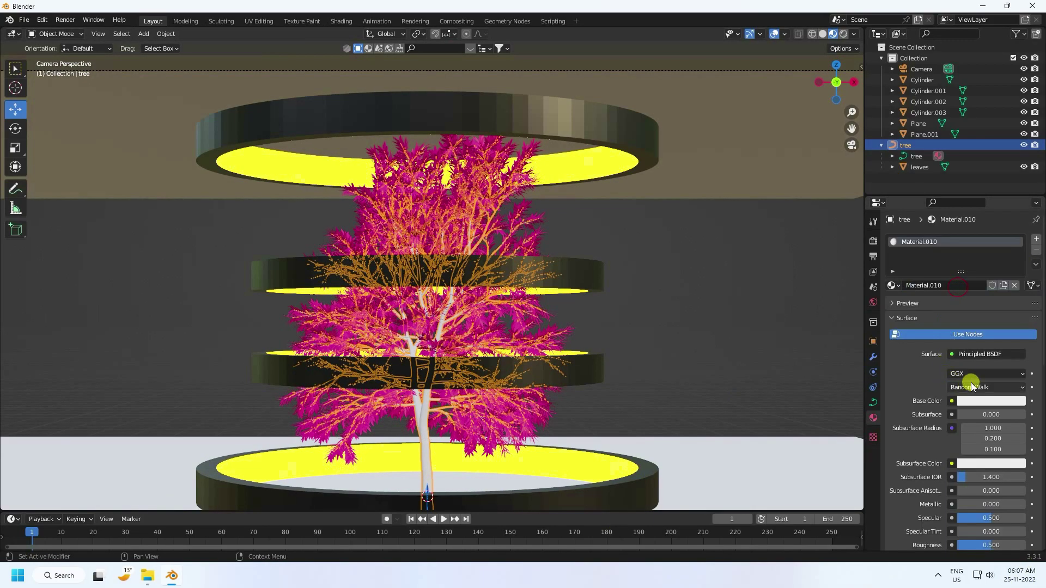
pyautogui.click(969, 401)
pyautogui.click(967, 312)
pyautogui.click(953, 322)
pyautogui.moveTo(1016, 293); pyautogui.dragTo(1021, 312)
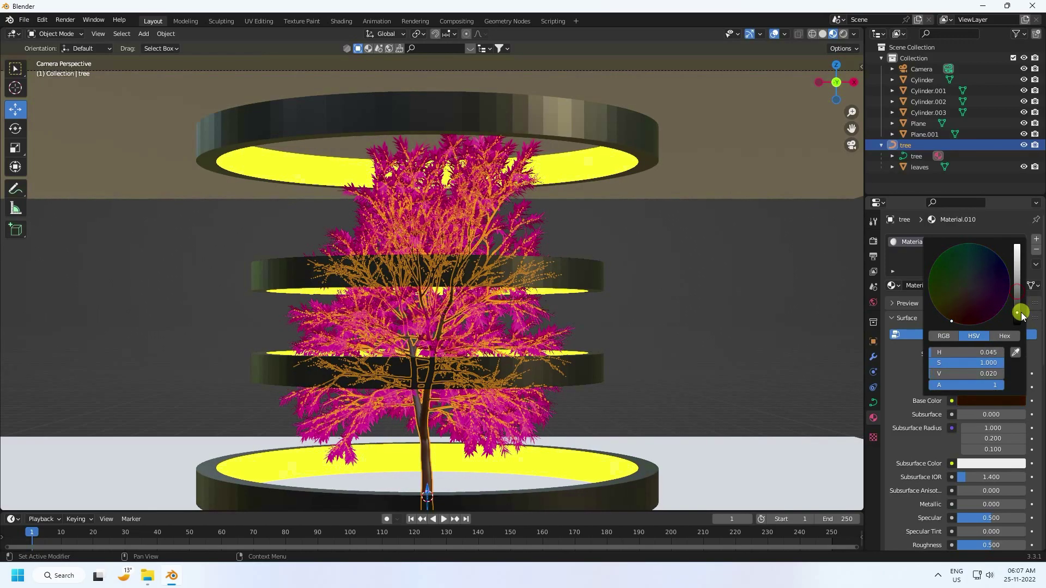
pyautogui.click(340, 274)
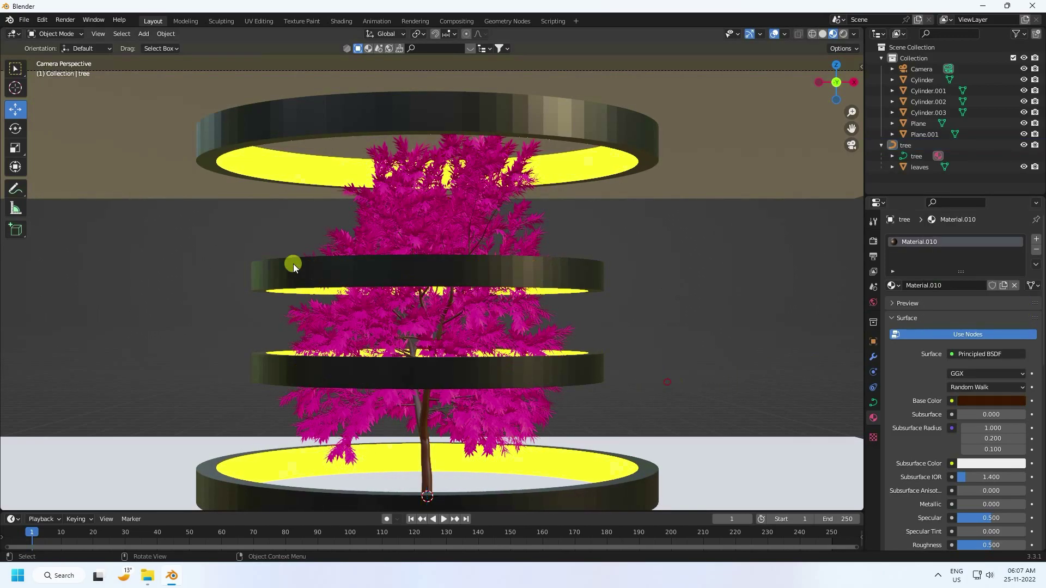
pyautogui.scroll(-3, 339, 267)
pyautogui.scroll(1, 449, 285)
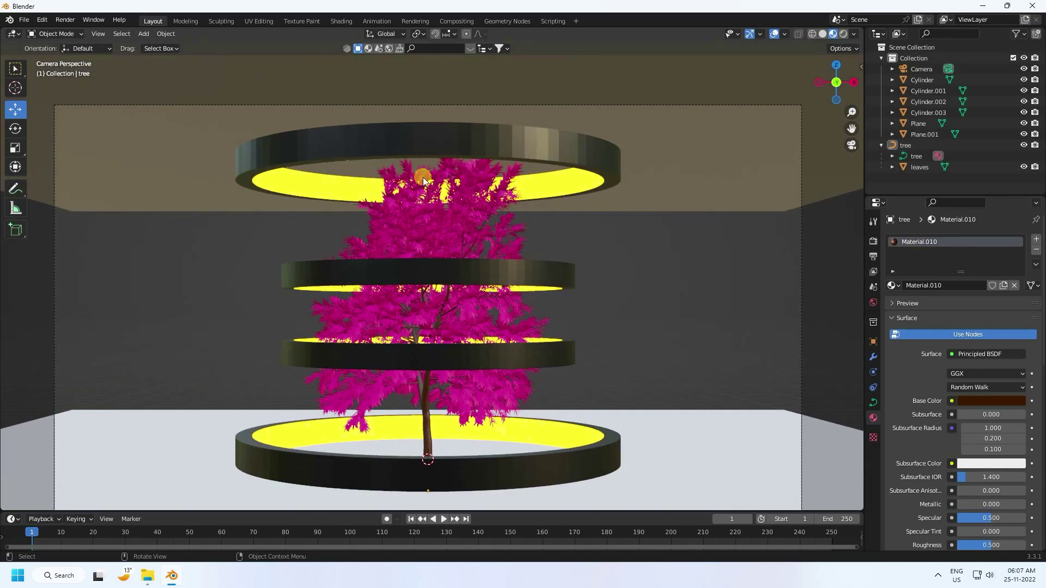
# Select the whole tree hierarchy and paste a duplicate of it
pyautogui.scroll(-1, 452, 298)
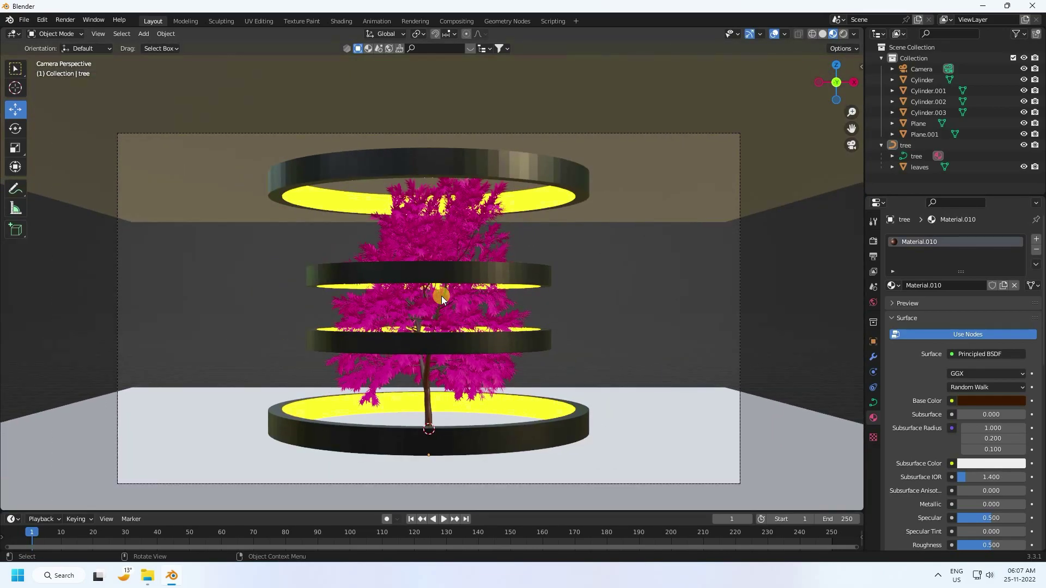
pyautogui.moveTo(490, 367); pyautogui.dragTo(453, 384, button='middle')
pyautogui.click(441, 331)
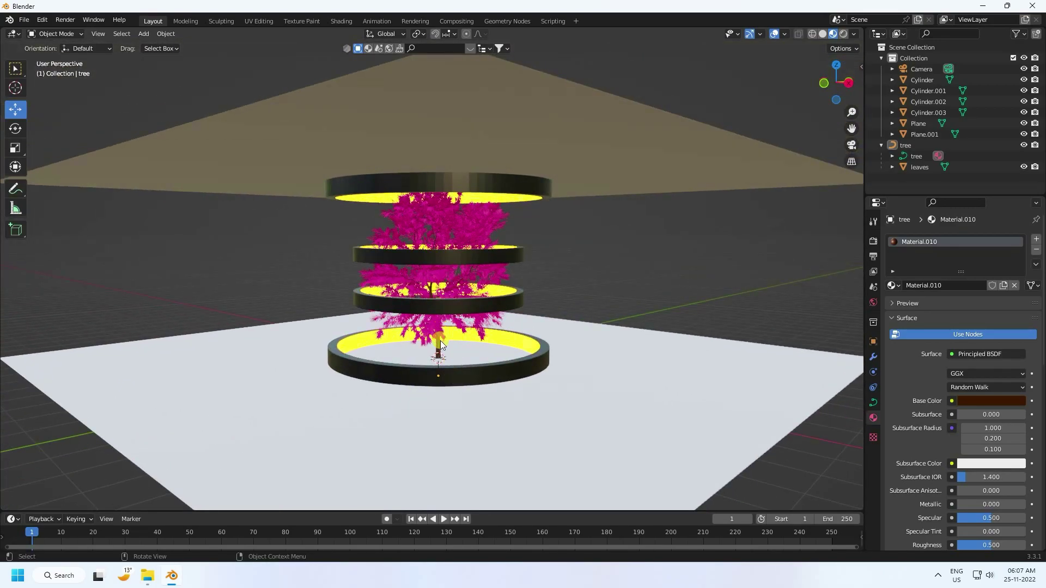
pyautogui.click(881, 145)
pyautogui.click(904, 145)
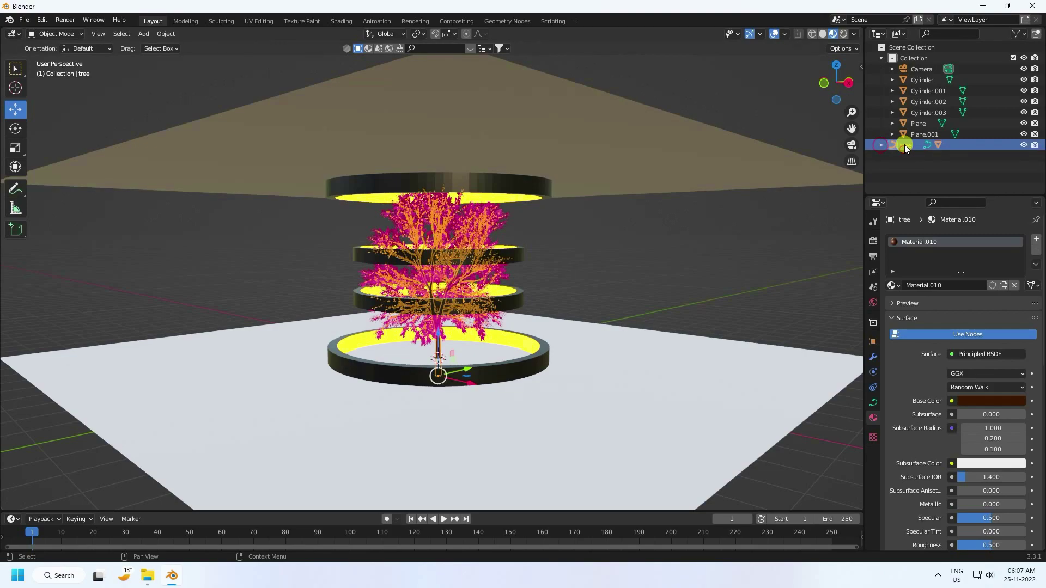
pyautogui.rightClick(905, 143)
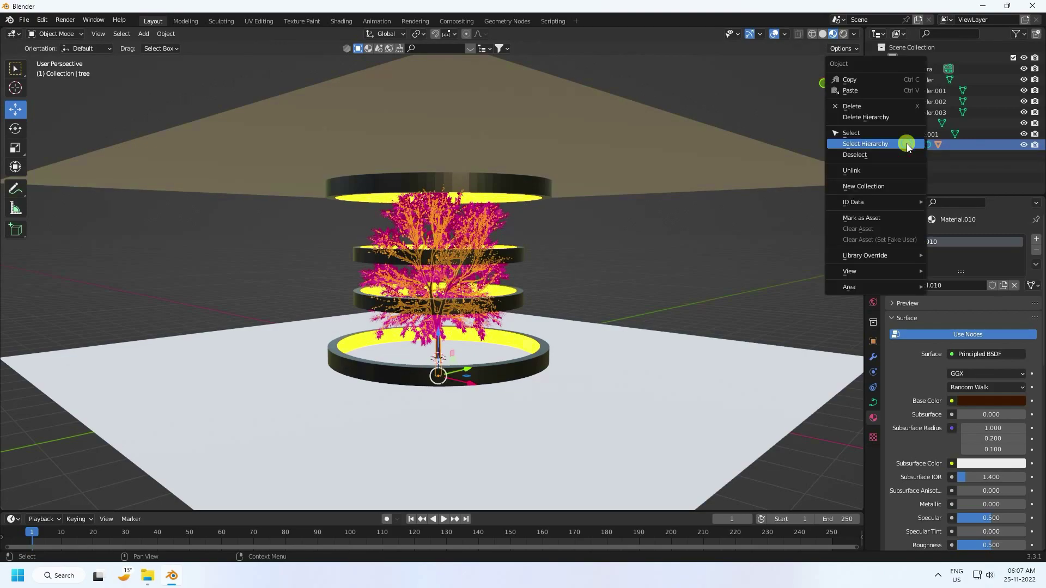
pyautogui.click(853, 143)
pyautogui.hotkey('ctrl', 'c')
pyautogui.hotkey('ctrl', 'v')
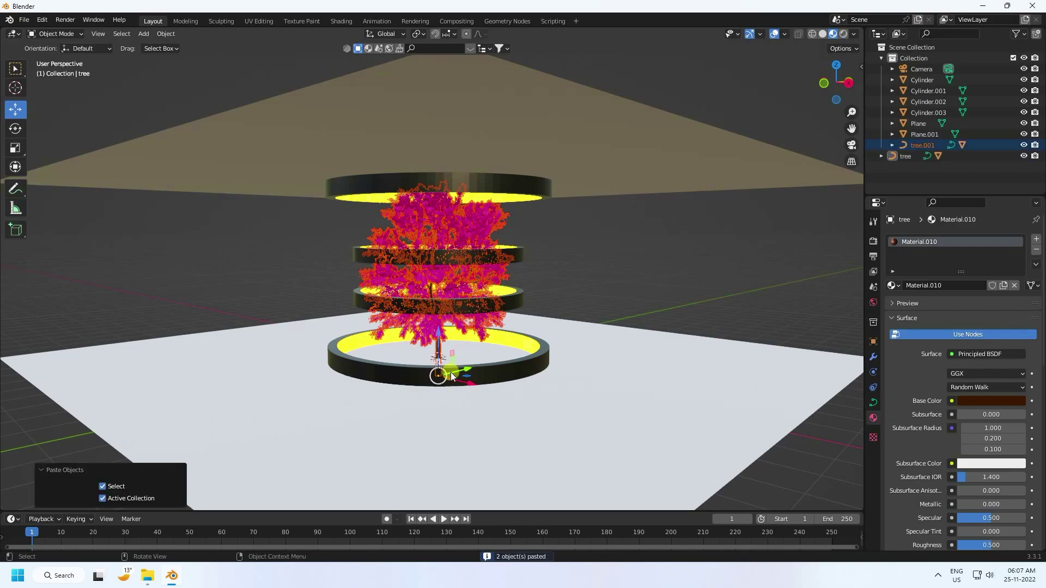
# Move the duplicate tree along X to stand right of the ring stack
pyautogui.press('g')
pyautogui.click(626, 361)
pyautogui.press('g')
pyautogui.press('x')
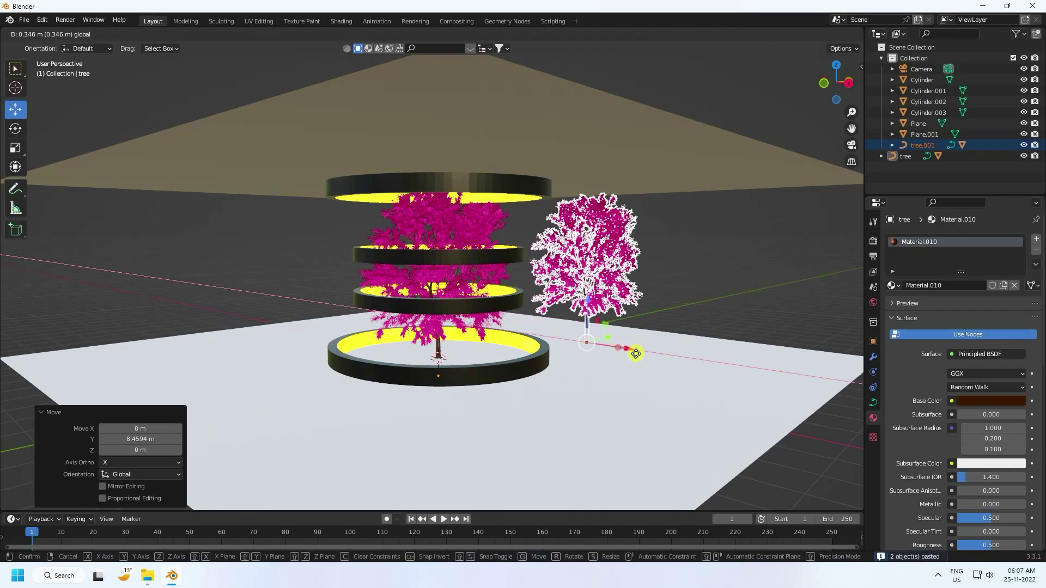
pyautogui.click(729, 378)
pyautogui.press('KP_0')
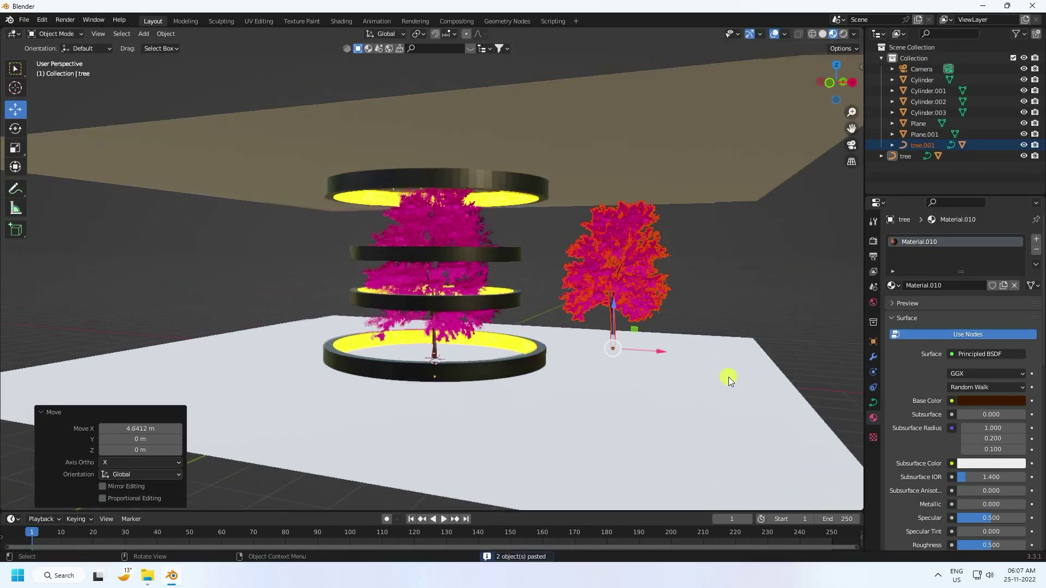
pyautogui.press('g')
pyautogui.press('x')
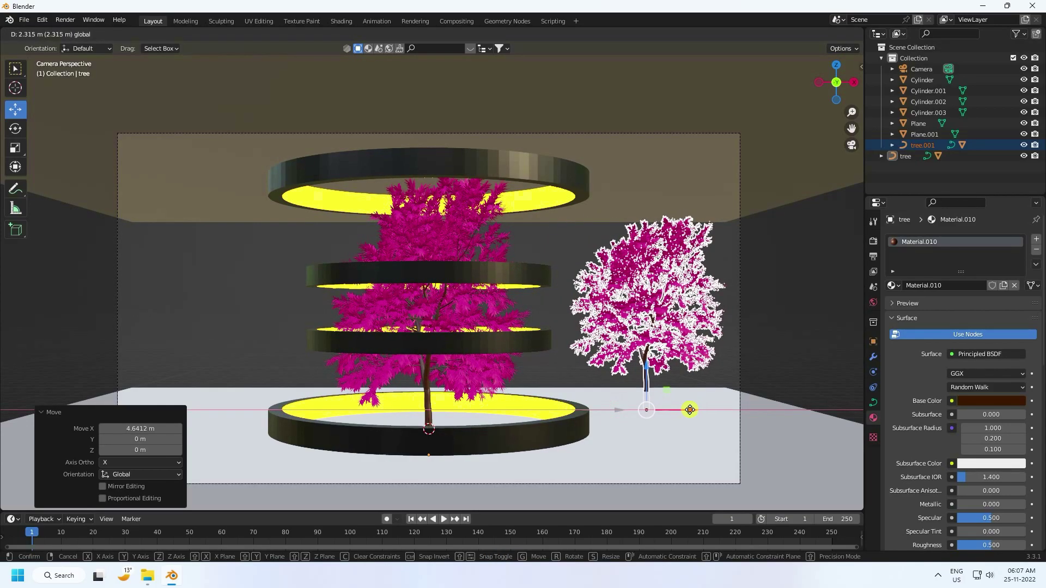
pyautogui.click(675, 415)
# Nudge the duplicate tree closer to the rings and verify it in the camera shot
pyautogui.moveTo(675, 415); pyautogui.dragTo(603, 425, button='middle')
pyautogui.click(483, 368)
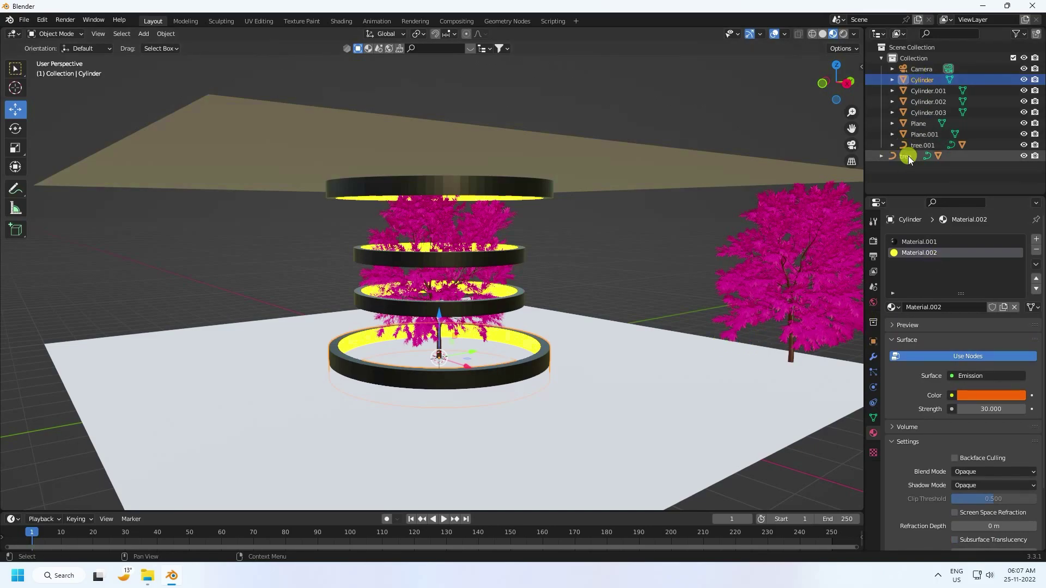
pyautogui.click(921, 144)
pyautogui.rightClick(920, 145)
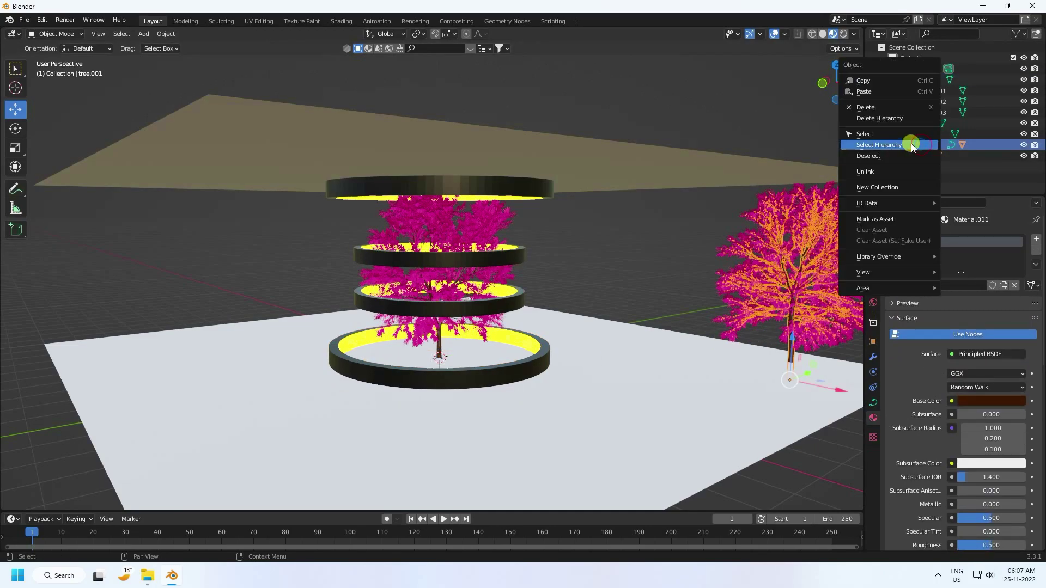
pyautogui.press('KP_0')
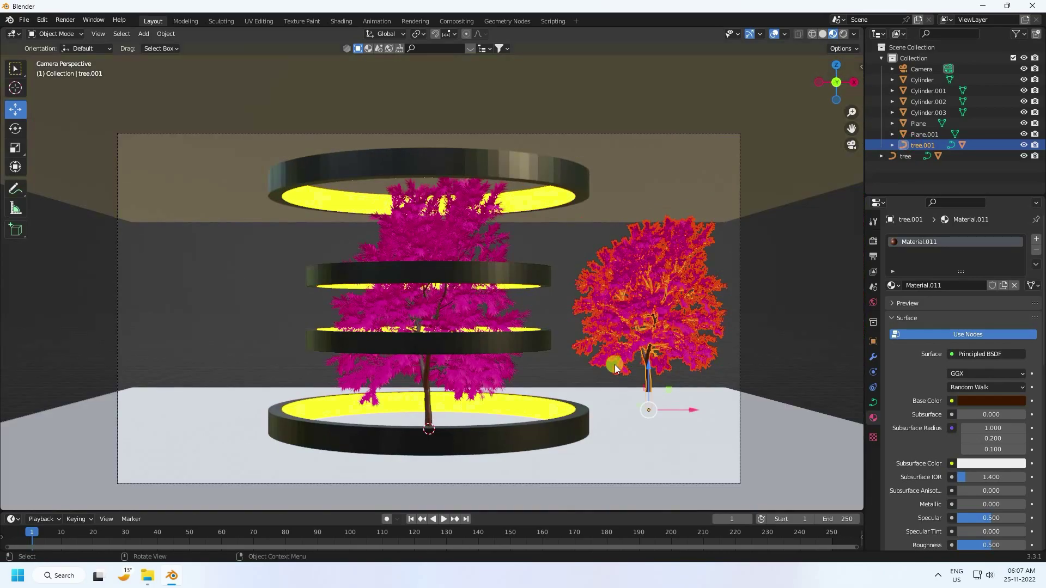
pyautogui.moveTo(614, 365); pyautogui.dragTo(733, 387, button='middle')
pyautogui.moveTo(773, 376); pyautogui.dragTo(762, 398)
pyautogui.press('KP_0')
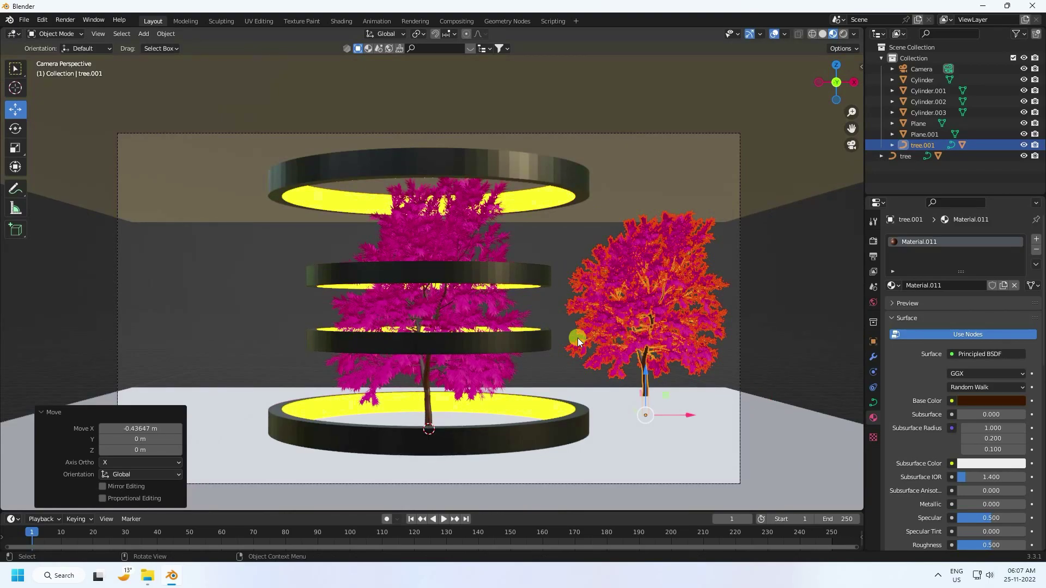
pyautogui.press('KP_0')
# Duplicate the bottom glowing ring and move the copy around the second tree's base
pyautogui.click(478, 342)
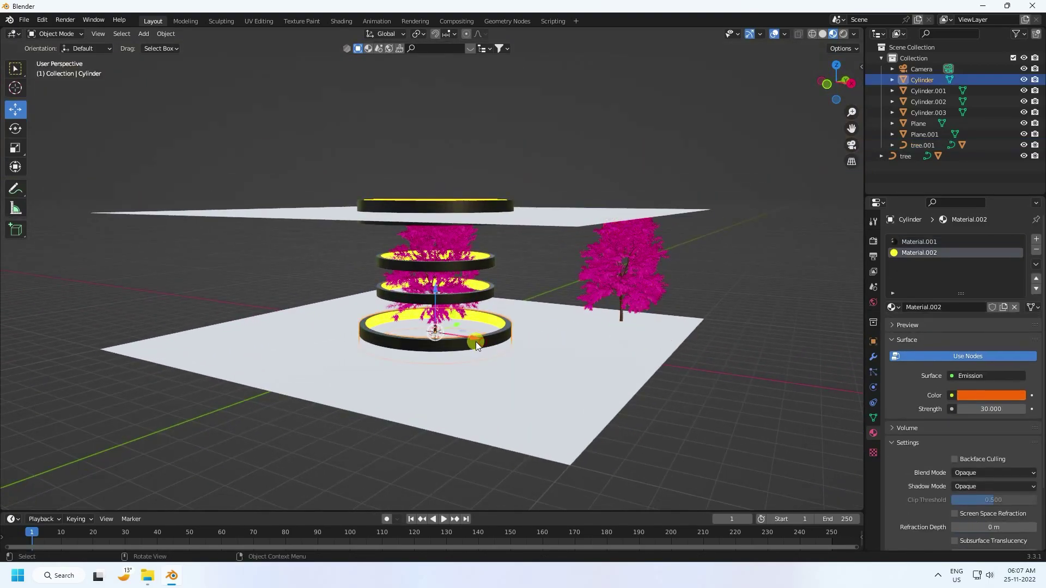
pyautogui.hotkey('ctrl', 'c')
pyautogui.hotkey('ctrl', 'v')
pyautogui.moveTo(489, 333); pyautogui.dragTo(479, 351, button='middle')
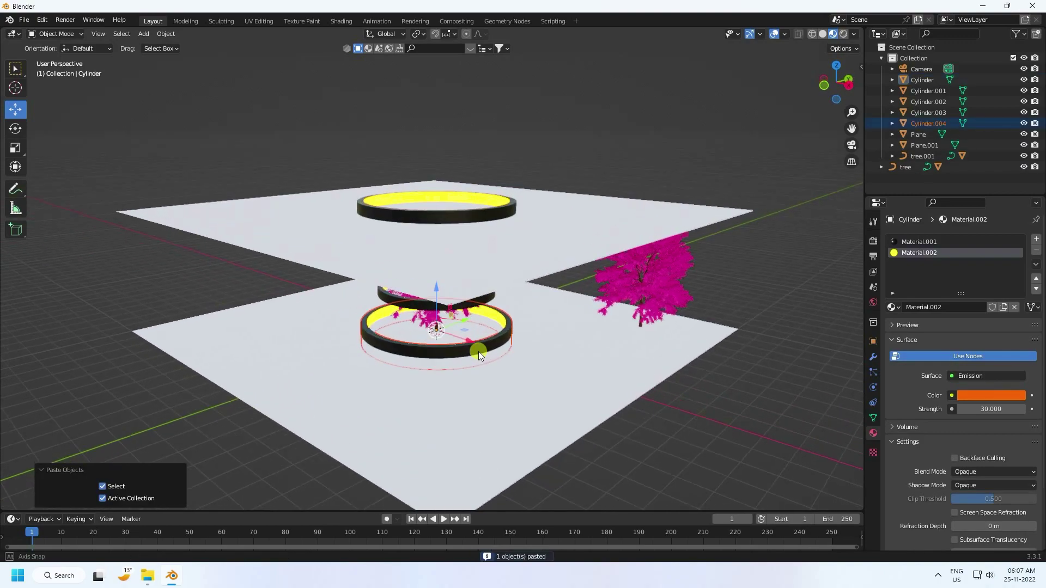
pyautogui.press('g')
pyautogui.click(581, 309)
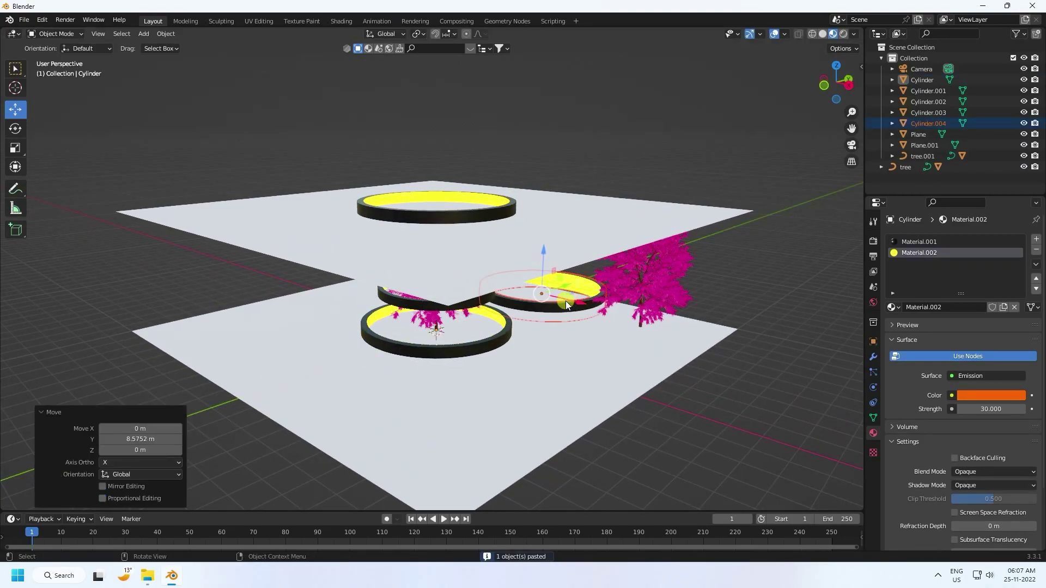
pyautogui.press('KP_7')
pyautogui.click(811, 35)
pyautogui.moveTo(566, 96)
pyautogui.keyDown('shift'); pyautogui.mouseDown(button='middle')
pyautogui.moveTo(521, 178)
pyautogui.moveTo(341, 310)
pyautogui.moveTo(207, 260)
pyautogui.mouseUp(button='middle'); pyautogui.keyUp('shift')
pyautogui.moveTo(145, 237); pyautogui.dragTo(351, 283)
pyautogui.press('KP_0')
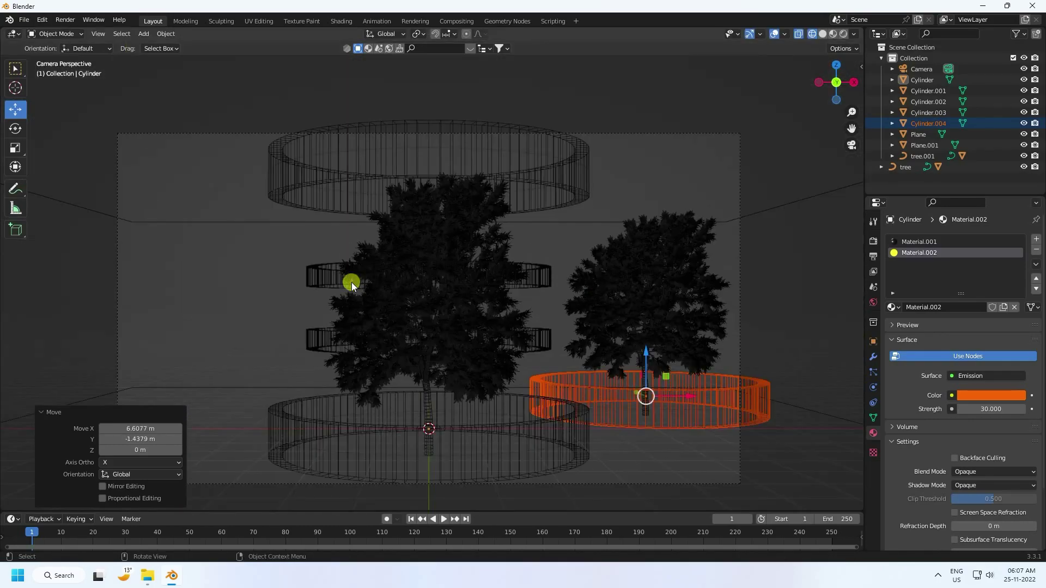
# In solid shading, shrink the ring copy to about 0.461 scale and frame it
pyautogui.click(823, 34)
pyautogui.moveTo(591, 276)
pyautogui.mouseDown(button='middle')
pyautogui.moveTo(366, 252)
pyautogui.moveTo(393, 303)
pyautogui.moveTo(515, 352)
pyautogui.moveTo(491, 317)
pyautogui.mouseUp(button='middle')
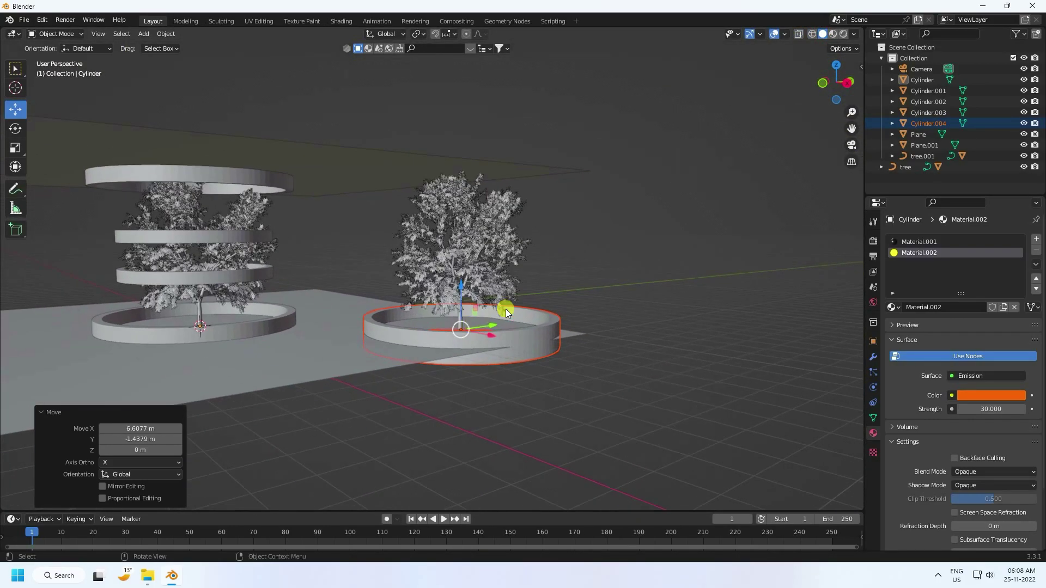
pyautogui.press('s')
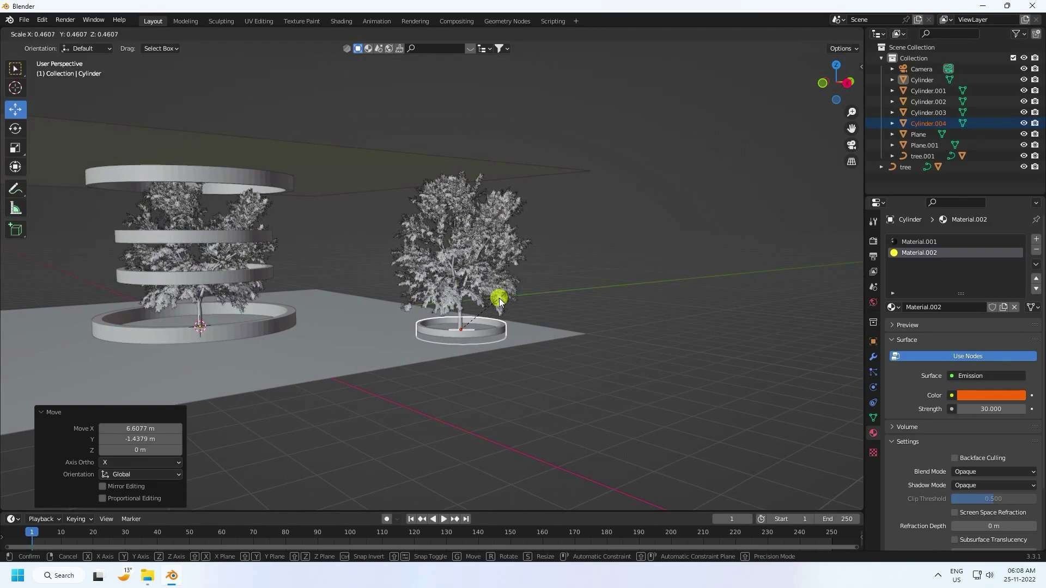
pyautogui.click(490, 303)
pyautogui.press('KP_Decimal')
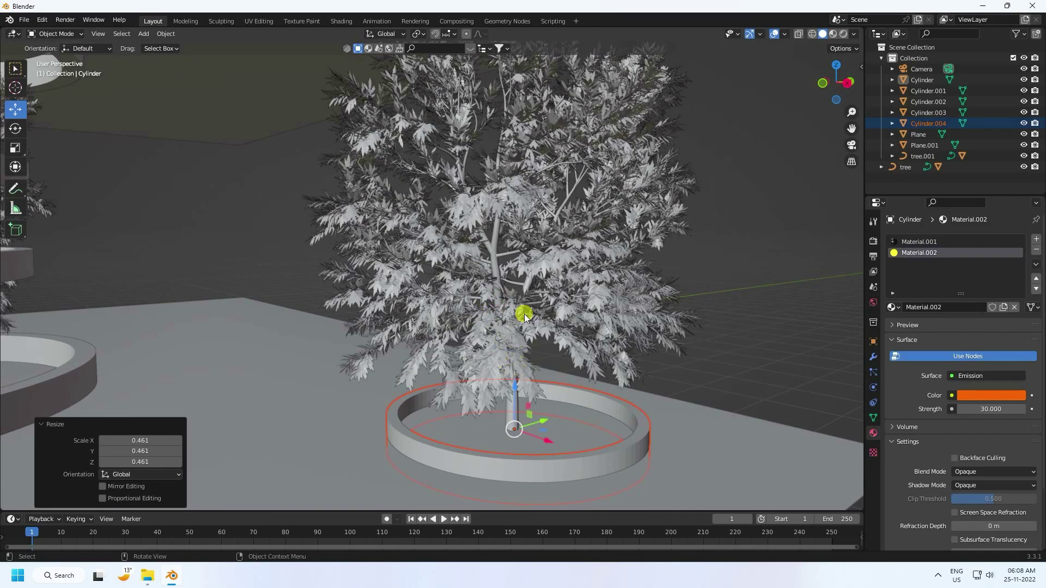
# Select tree.001 with its whole hierarchy plus its small planter ring
pyautogui.click(917, 155)
pyautogui.rightClick(917, 155)
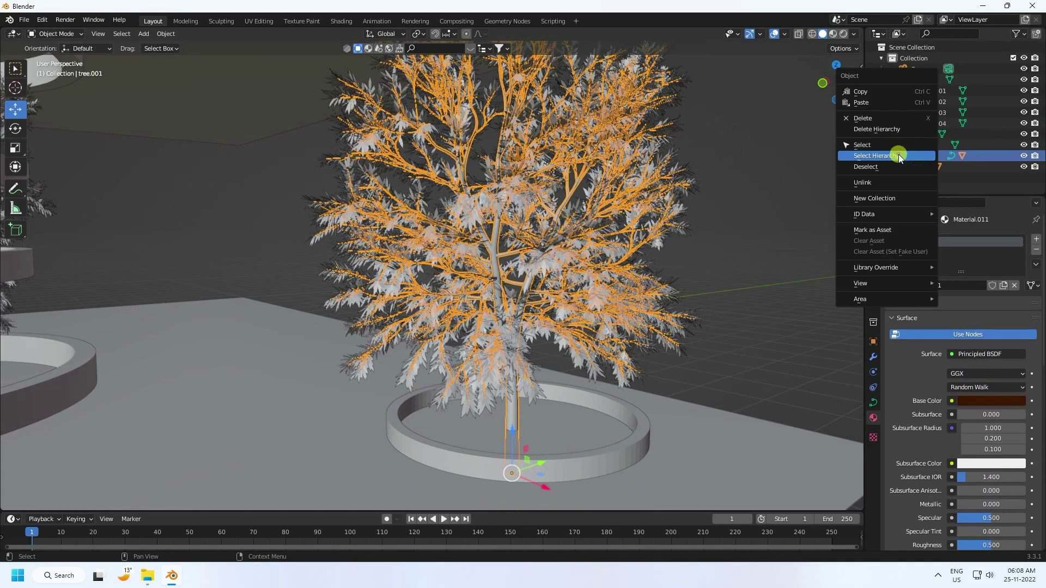
pyautogui.click(898, 155)
pyautogui.keyDown('shift'); pyautogui.click(637, 433); pyautogui.keyUp('shift')
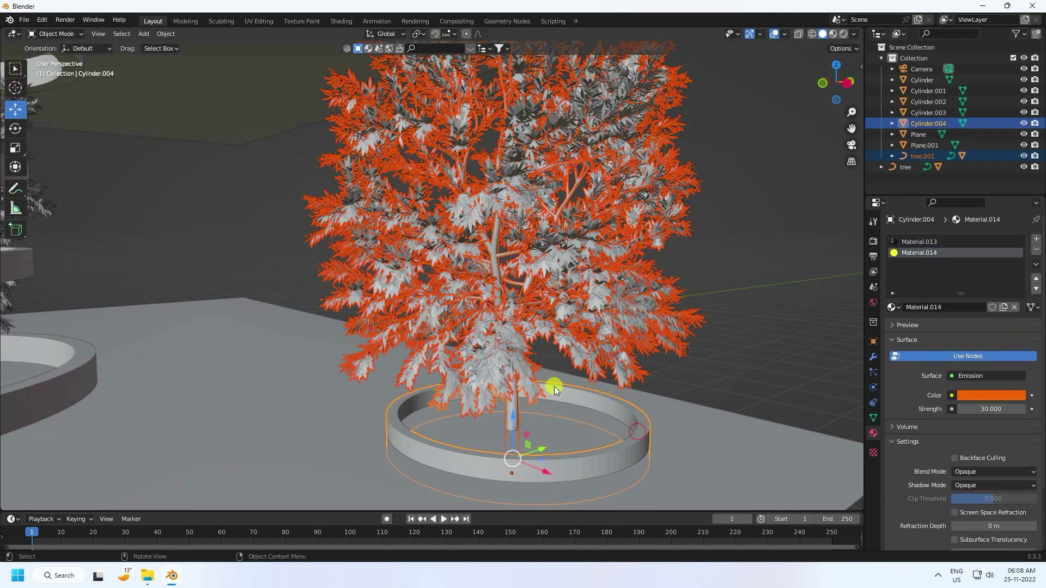
pyautogui.scroll(-5, 554, 387)
pyautogui.moveTo(528, 384); pyautogui.dragTo(636, 388, button='middle')
# Copy and paste the tree and ring, and move the copy left of the ring stack
pyautogui.hotkey('ctrl', 'c')
pyautogui.hotkey('ctrl', 'v')
pyautogui.press('g')
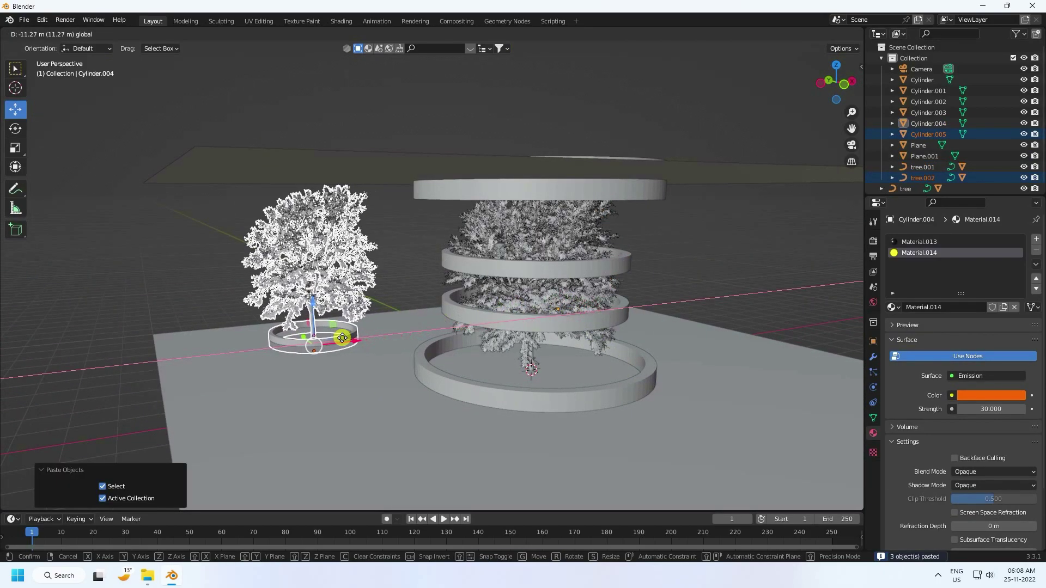
pyautogui.click(342, 338)
pyautogui.press('KP_0')
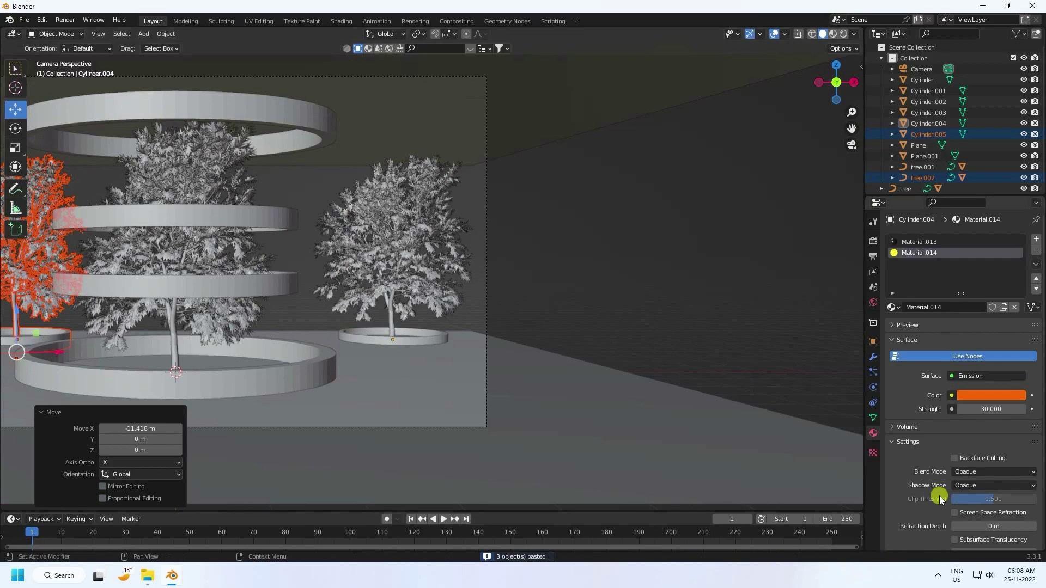
pyautogui.keyDown('shift'); pyautogui.moveTo(417, 317); pyautogui.dragTo(749, 316, button='middle'); pyautogui.keyUp('shift')
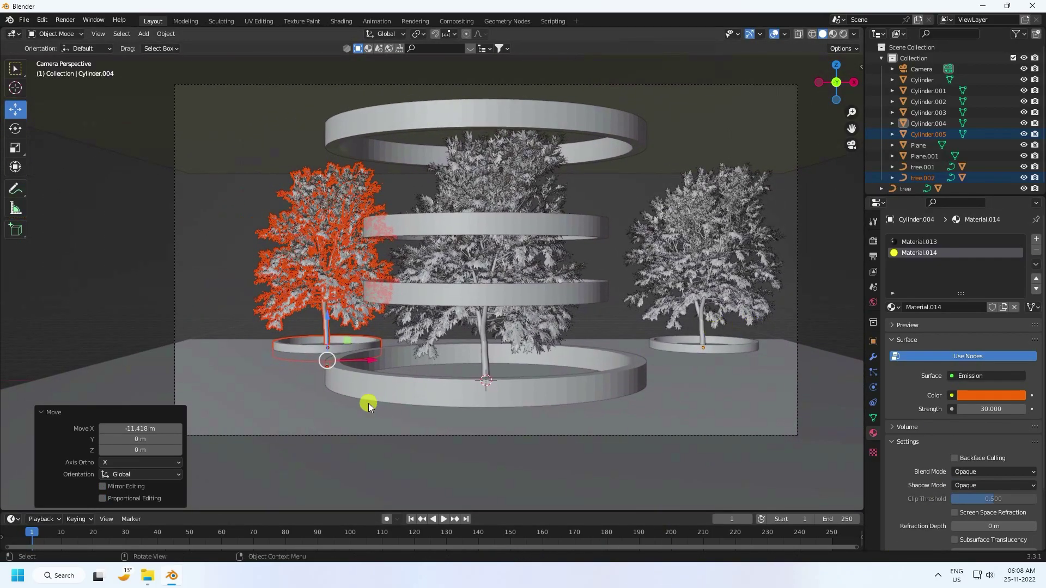
pyautogui.moveTo(371, 364); pyautogui.dragTo(321, 360)
pyautogui.moveTo(534, 418); pyautogui.dragTo(522, 417, button='middle')
pyautogui.press('KP_0')
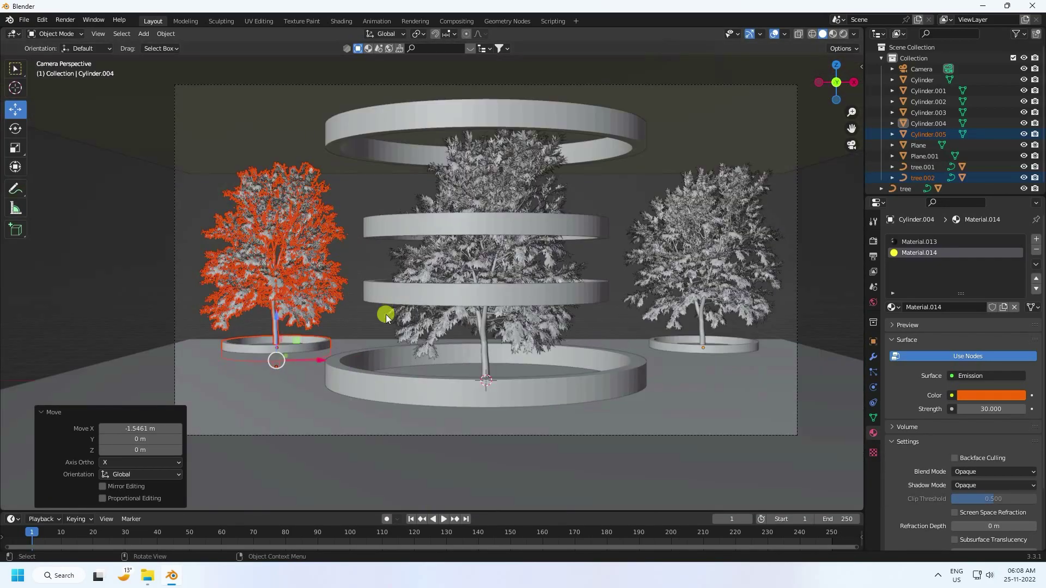
pyautogui.scroll(-4, 361, 302)
pyautogui.scroll(4, 479, 210)
# In Material Preview, enable Eevee Ambient Occlusion, Bloom and Screen Space Reflections
pyautogui.click(832, 35)
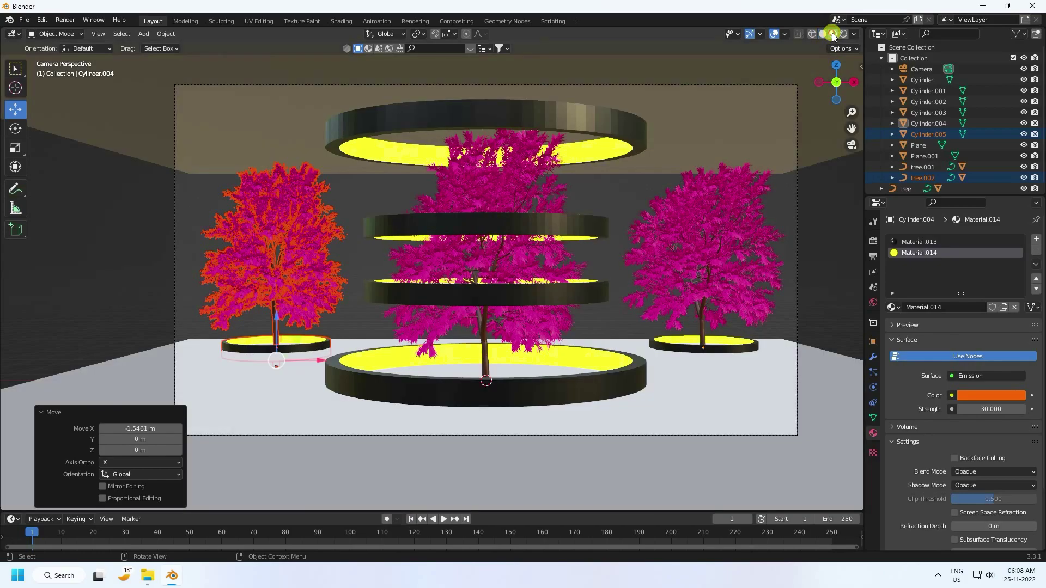
pyautogui.click(873, 241)
pyautogui.click(899, 316)
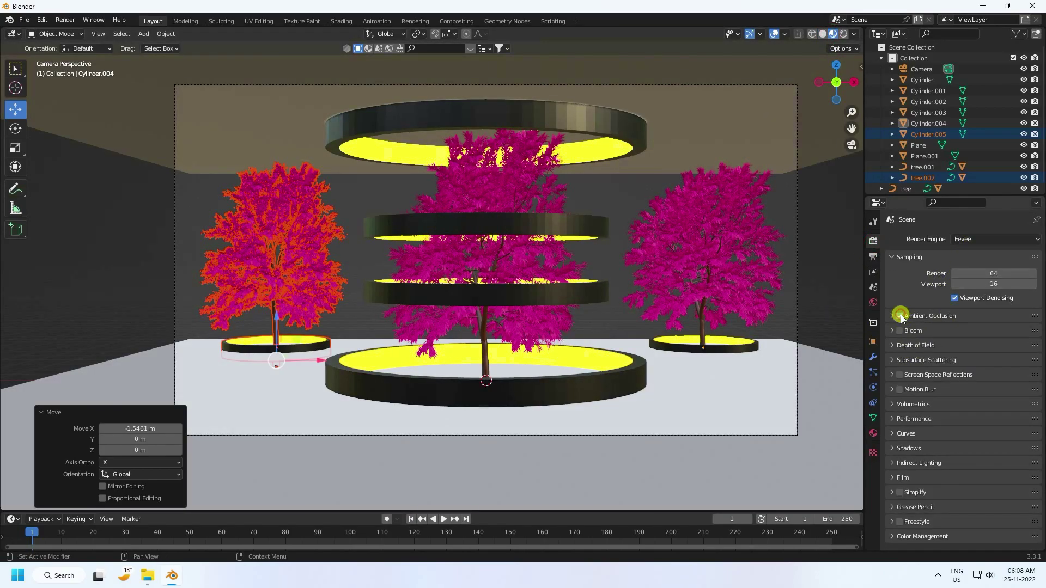
pyautogui.click(899, 331)
pyautogui.click(899, 375)
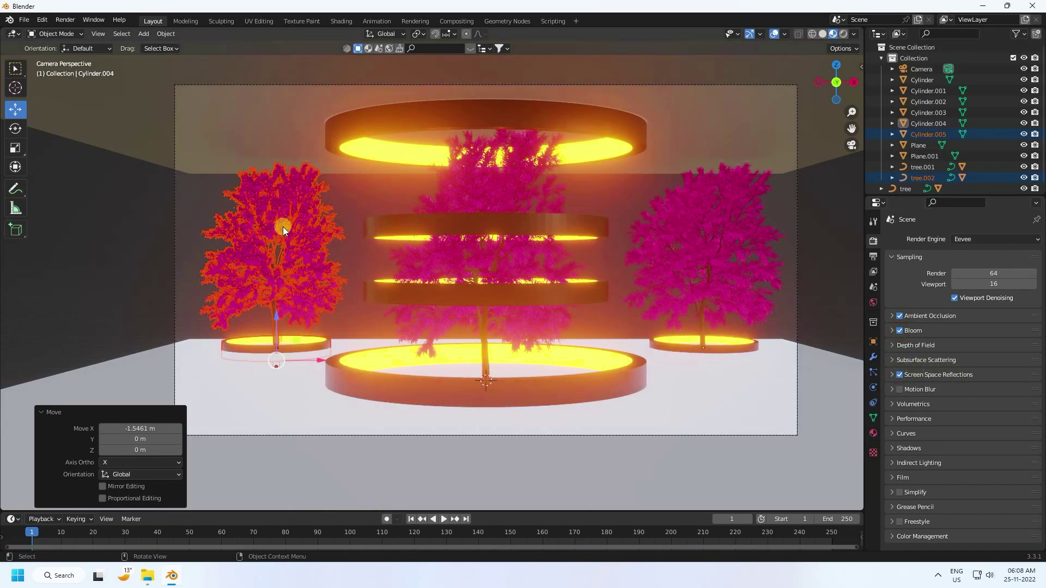
pyautogui.click(202, 199)
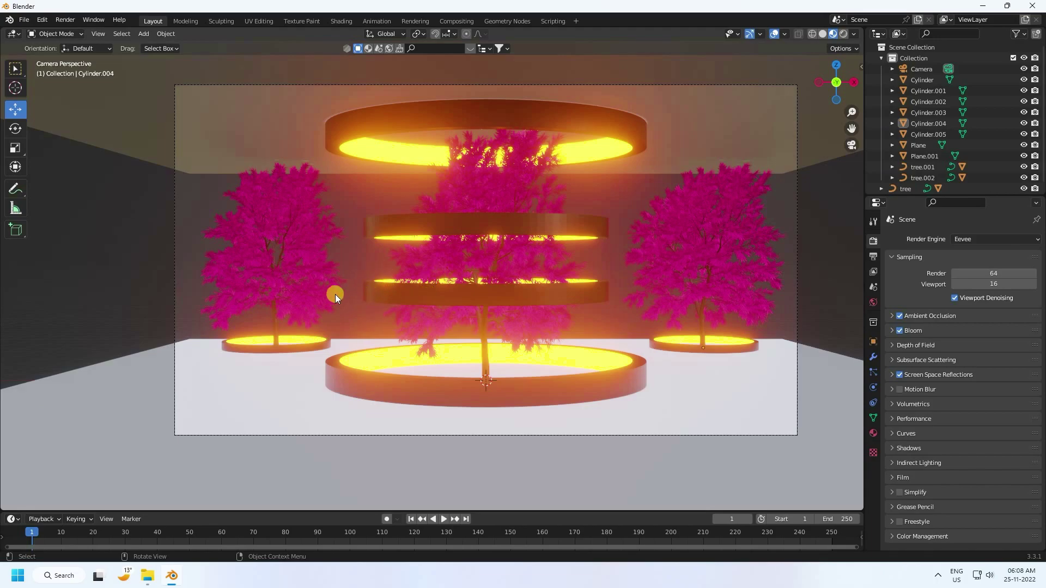
pyautogui.scroll(2, 335, 295)
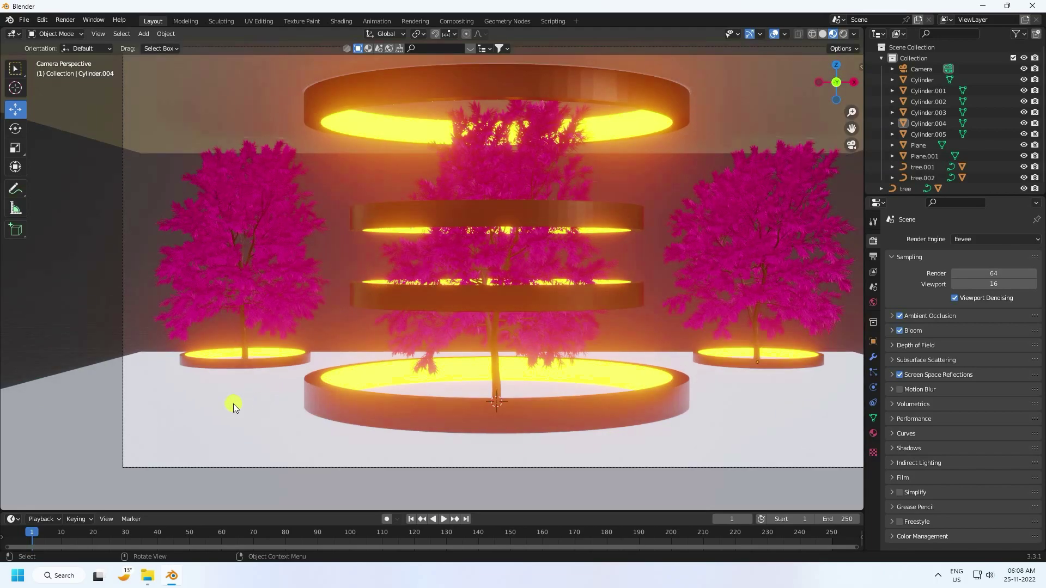
# Search the BlenderKit material library for 'sci fi' and browse the result pages
pyautogui.click(366, 47)
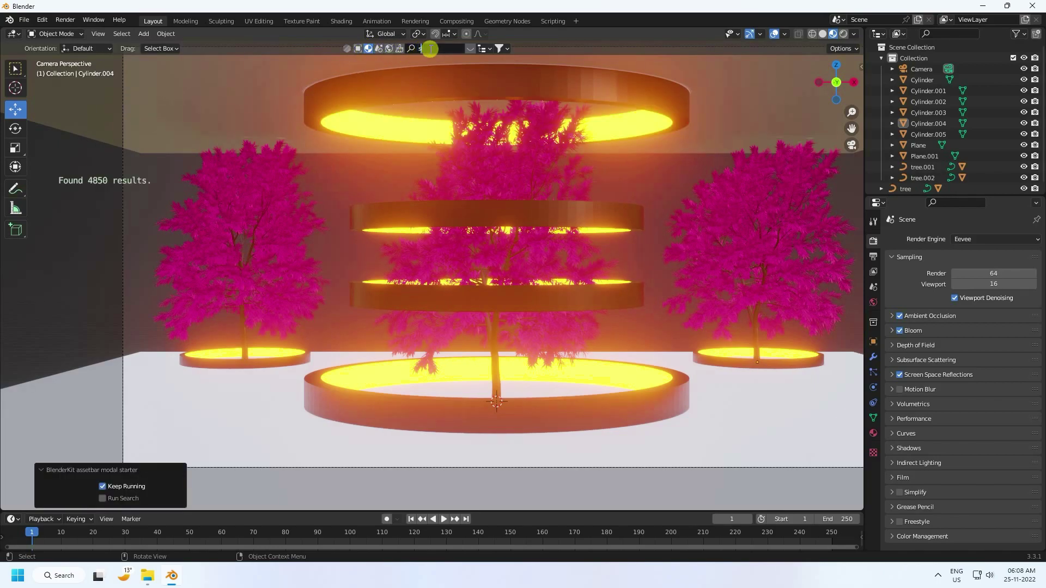
pyautogui.press('Return')
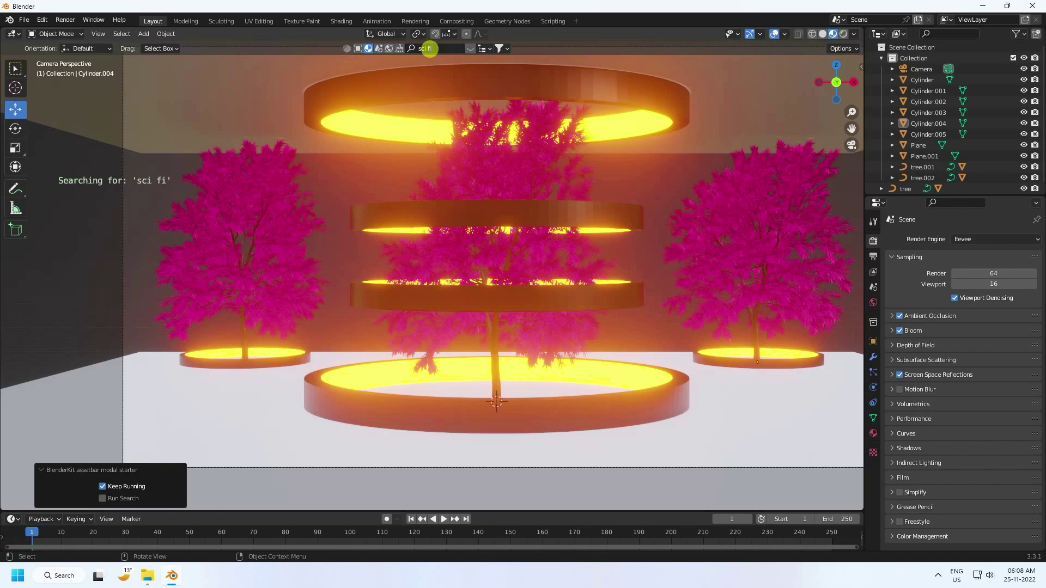
pyautogui.moveTo(129, 143)
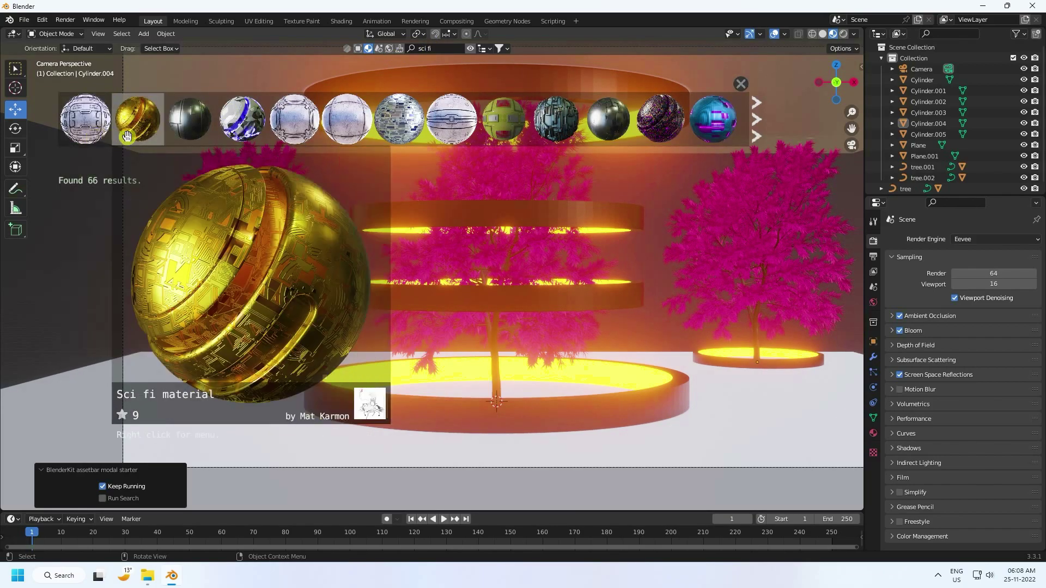
pyautogui.moveTo(687, 120)
pyautogui.click(756, 119)
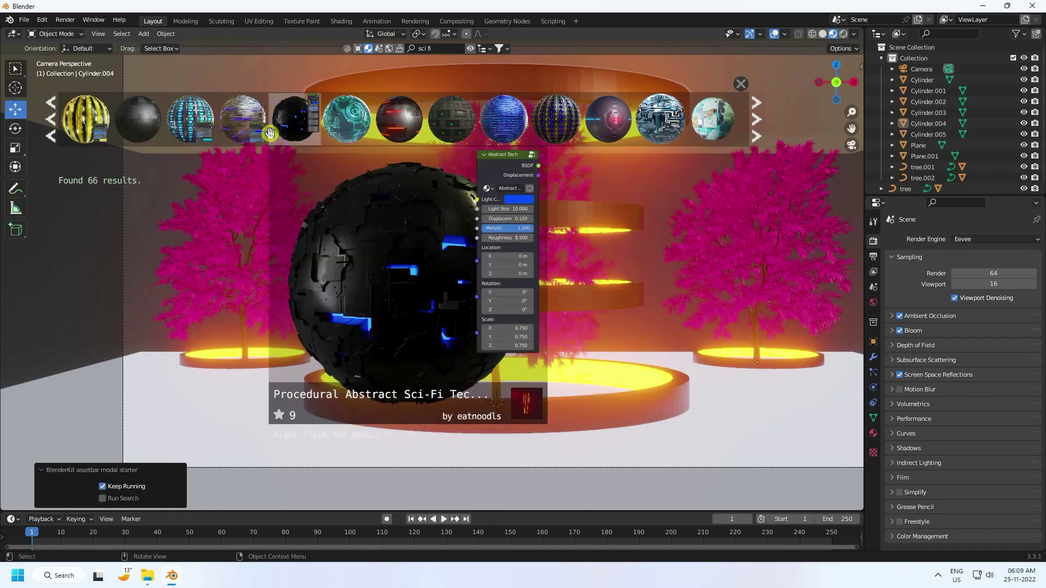
pyautogui.click(756, 125)
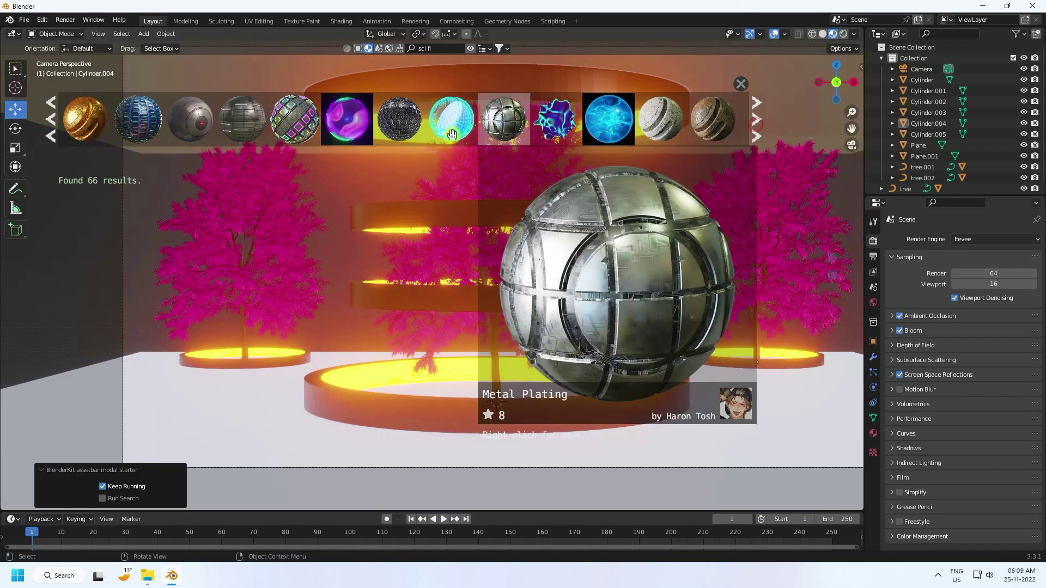
pyautogui.moveTo(397, 140)
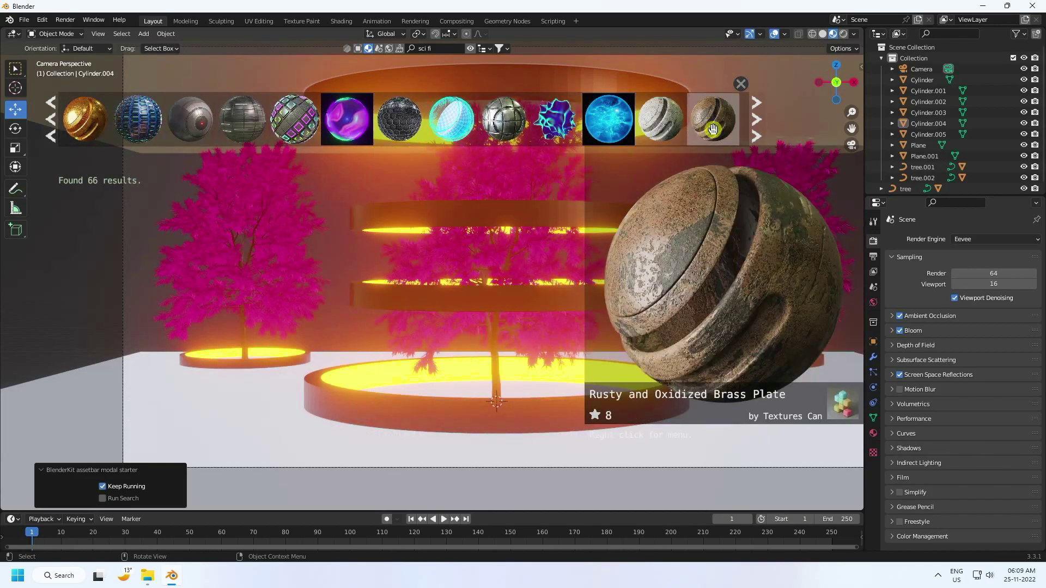
pyautogui.click(754, 119)
pyautogui.click(51, 119)
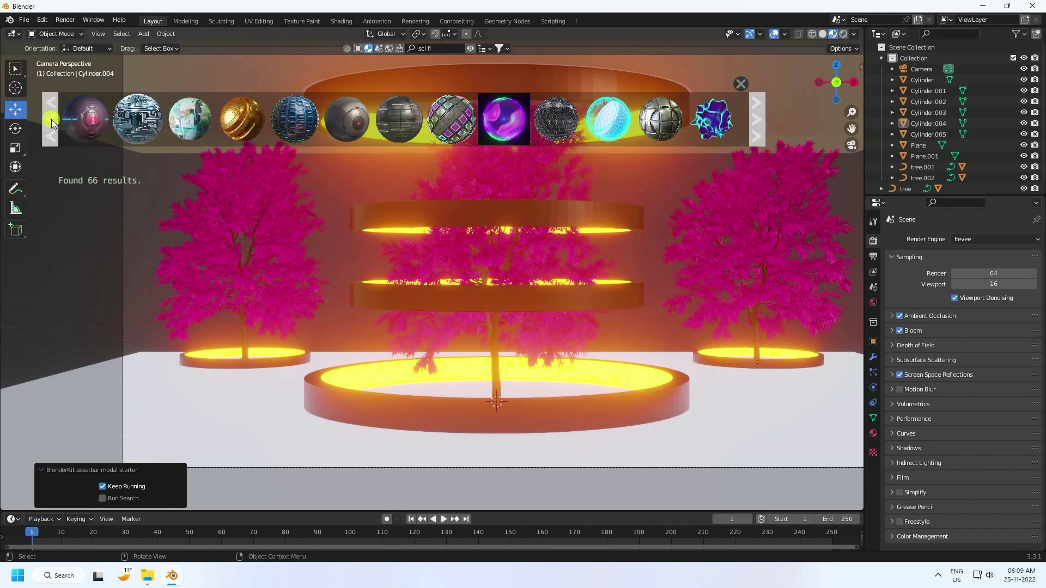
pyautogui.click(51, 119)
# Drag the Procedural Abstract Sci-Fi Tech material onto the floor plane
pyautogui.moveTo(450, 120); pyautogui.dragTo(203, 393)
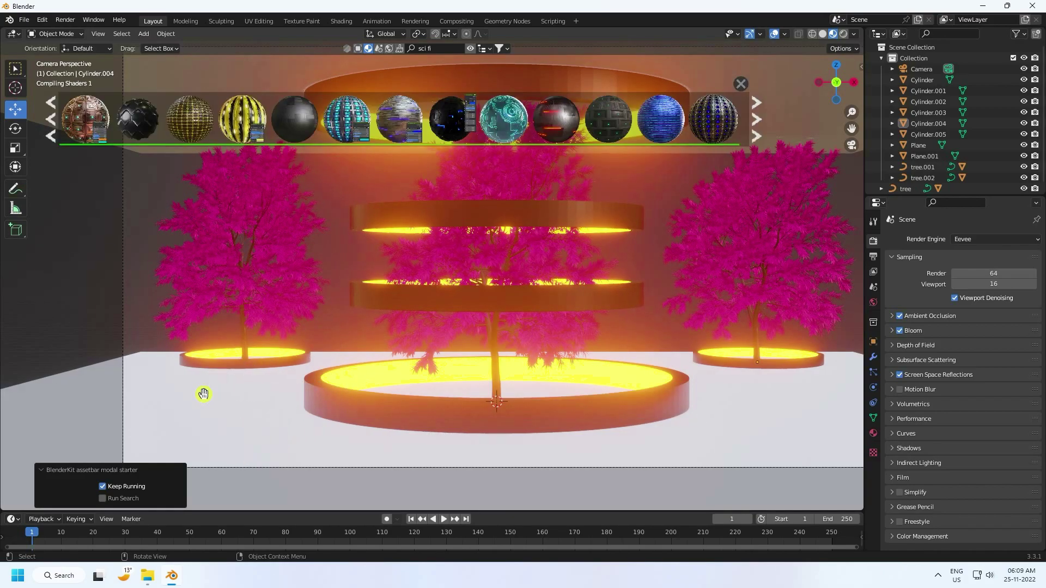
pyautogui.moveTo(308, 358); pyautogui.dragTo(398, 371, button='middle')
pyautogui.scroll(5, 384, 412)
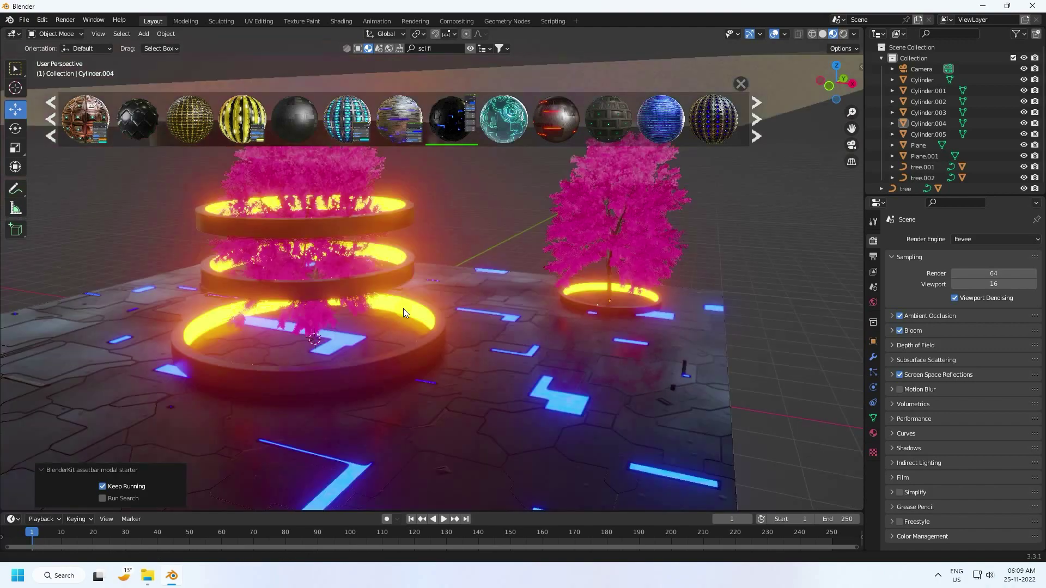
pyautogui.moveTo(403, 308)
pyautogui.mouseDown(button='middle')
pyautogui.moveTo(439, 295)
pyautogui.moveTo(492, 311)
pyautogui.moveTo(451, 314)
pyautogui.mouseUp(button='middle')
# Smart UV Project the entire floor mesh at a 66° angle limit and open UV Editing
pyautogui.click(542, 323)
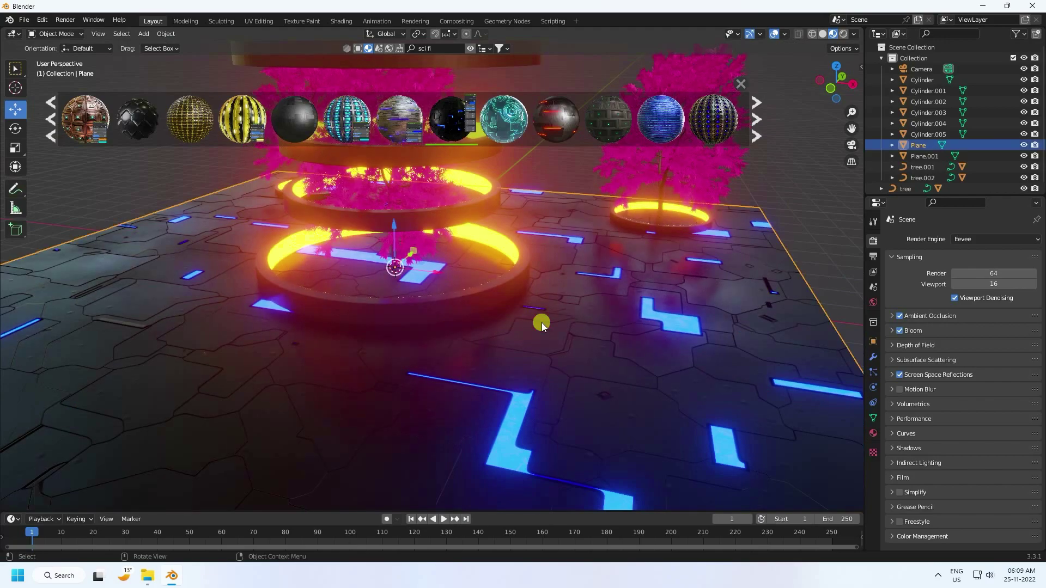
pyautogui.click(66, 34)
pyautogui.click(71, 54)
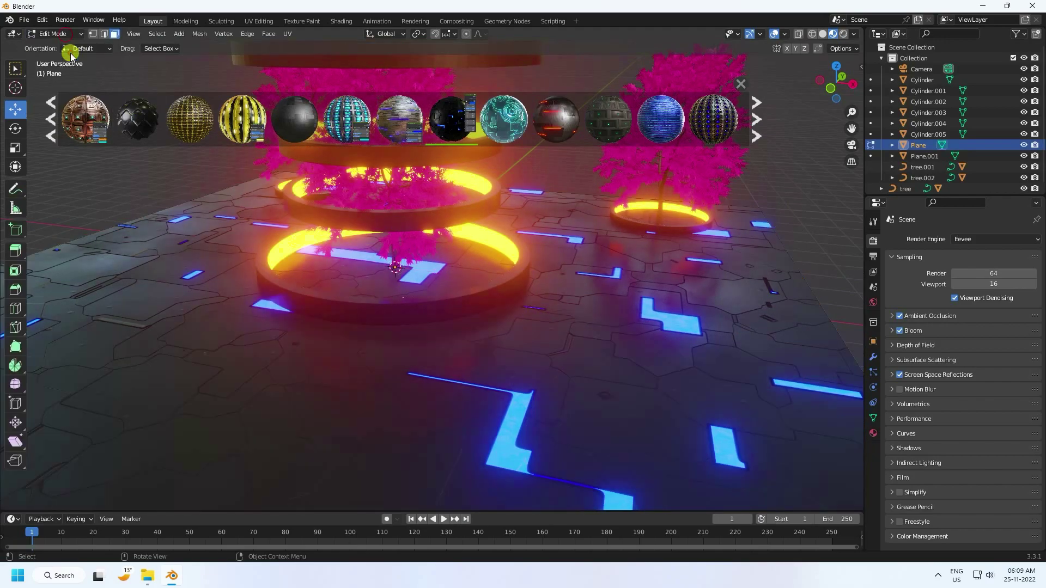
pyautogui.press('a')
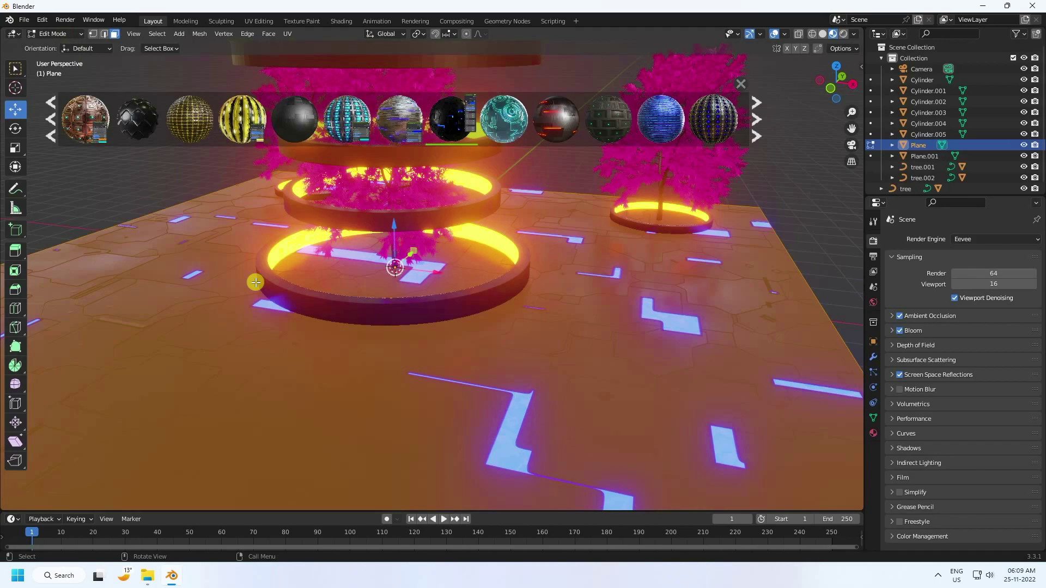
pyautogui.press('u')
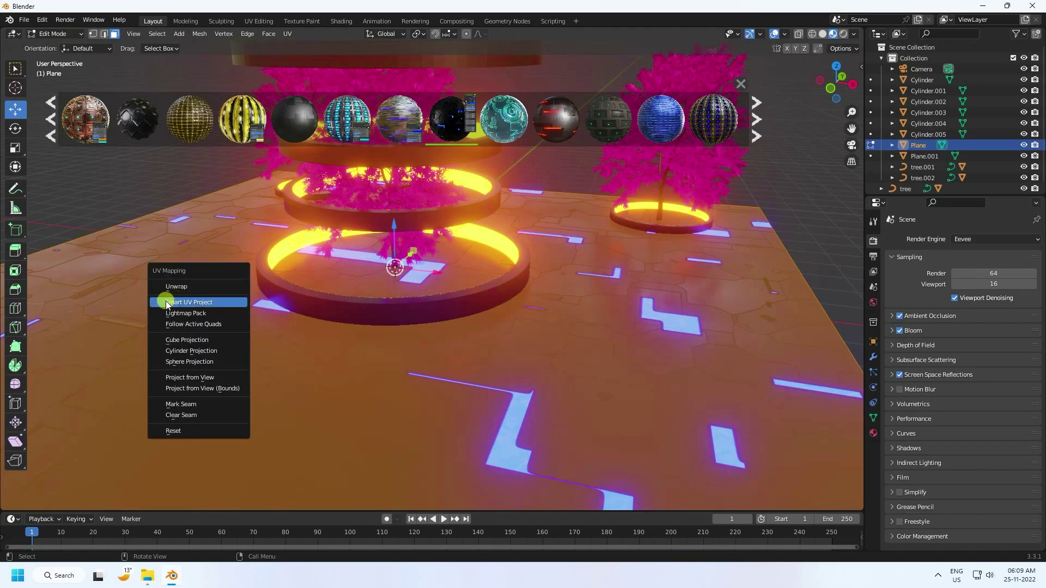
pyautogui.click(191, 302)
pyautogui.click(197, 390)
pyautogui.moveTo(302, 292); pyautogui.dragTo(305, 245, button='middle')
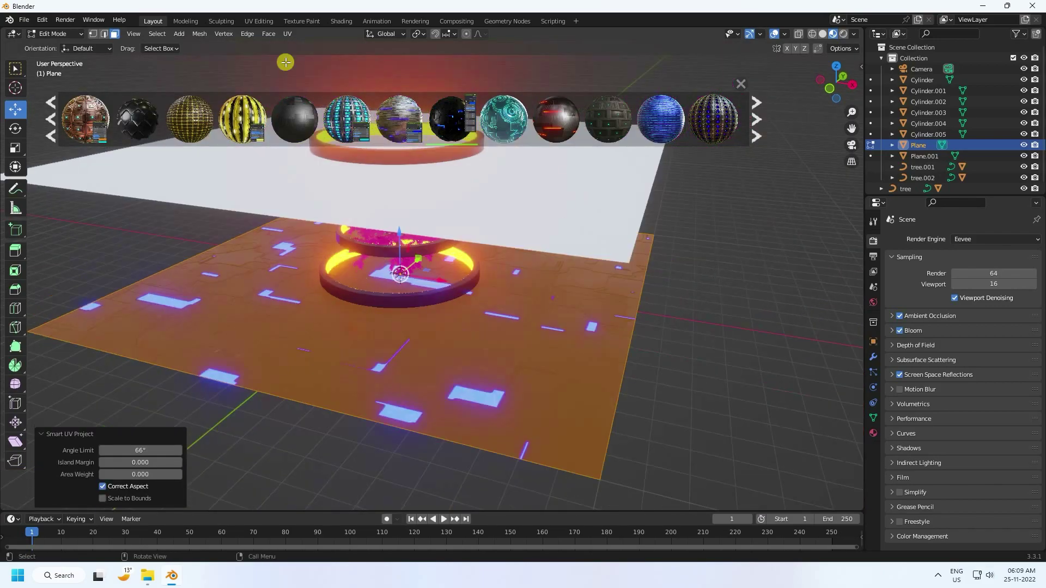
pyautogui.click(257, 20)
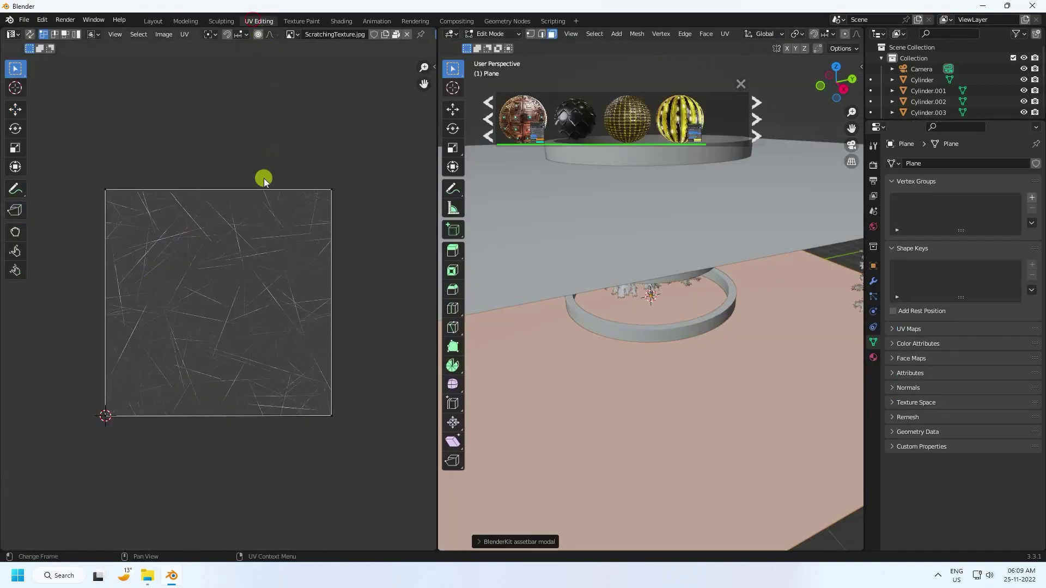
# Select the floor's UV face and scale it up
pyautogui.click(247, 244)
pyautogui.scroll(-4, 246, 244)
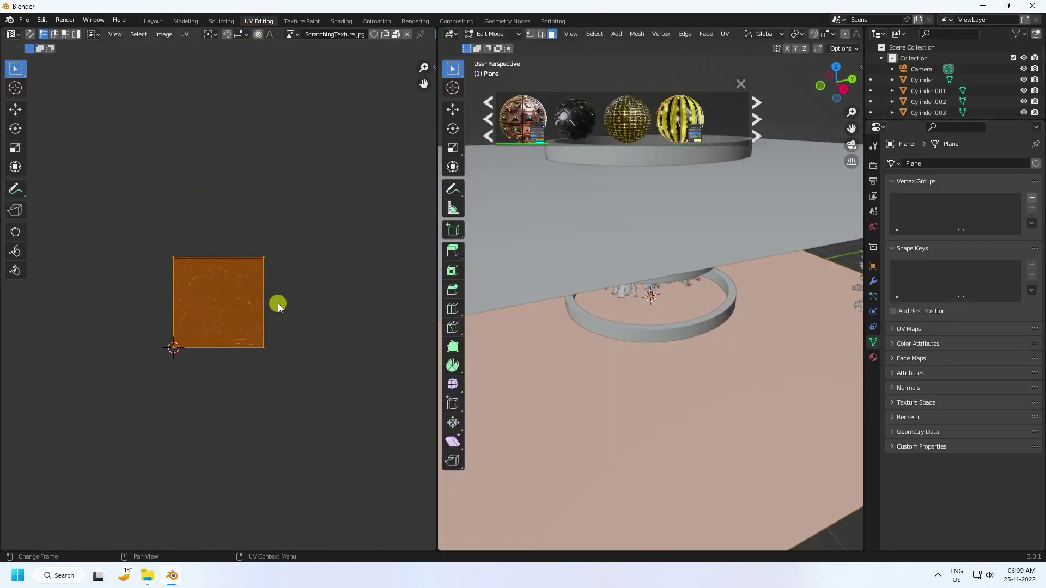
pyautogui.press('s')
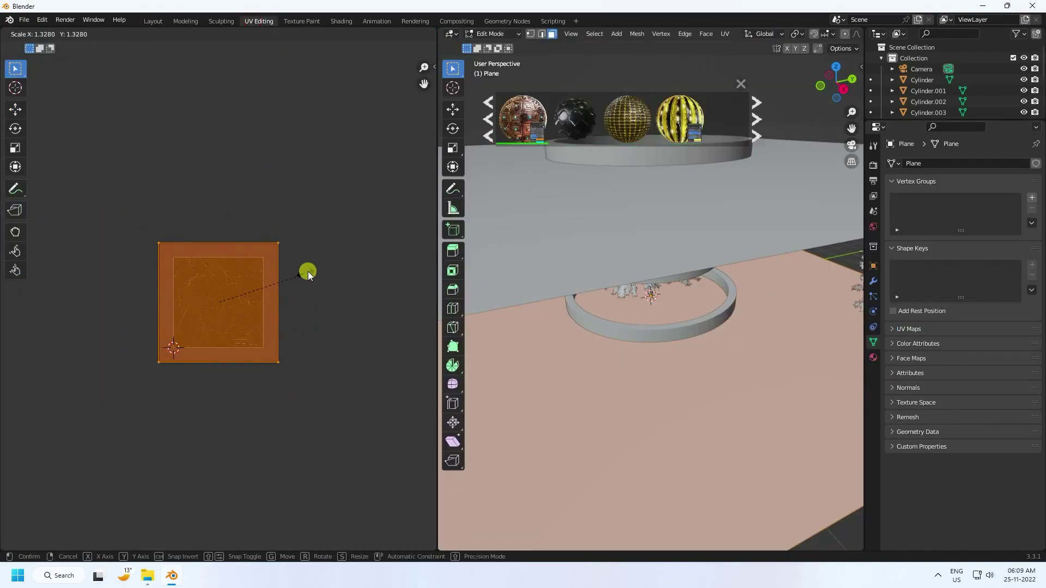
pyautogui.click(365, 223)
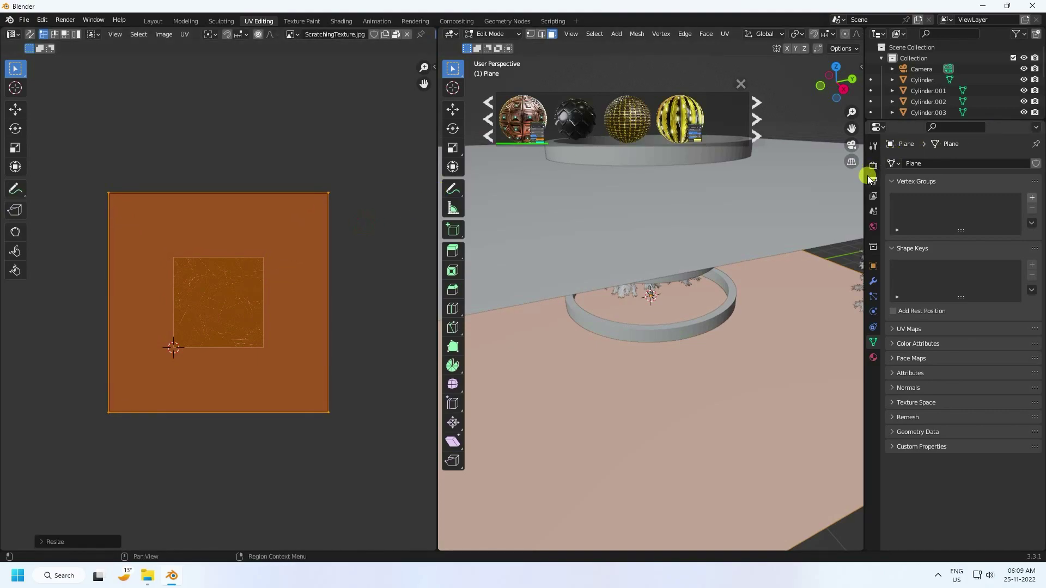
# Widen the 3D view beside the UV editor and show it in Material Preview
pyautogui.moveTo(865, 100)
pyautogui.mouseDown()
pyautogui.moveTo(983, 97)
pyautogui.moveTo(972, 98)
pyautogui.mouseUp()
pyautogui.click(559, 184)
pyautogui.moveTo(436, 174)
pyautogui.mouseDown()
pyautogui.moveTo(350, 172)
pyautogui.moveTo(364, 173)
pyautogui.mouseUp()
pyautogui.click(939, 34)
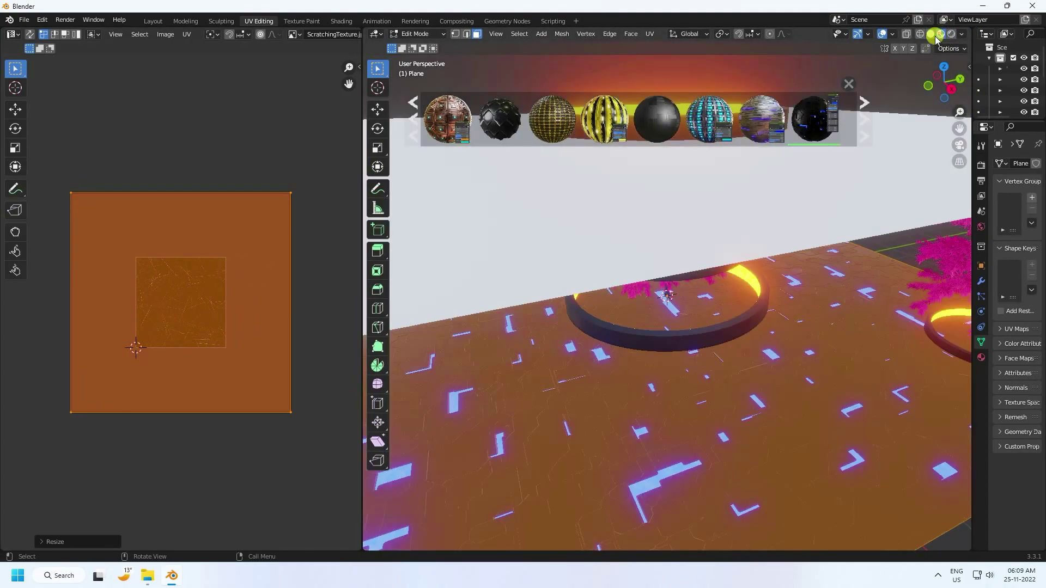
pyautogui.scroll(-5, 707, 361)
pyautogui.moveTo(707, 361); pyautogui.dragTo(572, 353, button='middle')
pyautogui.scroll(3, 690, 322)
pyautogui.scroll(2, 690, 322)
# Scale the floor UV map up further, then return to the Layout workspace
pyautogui.press('s')
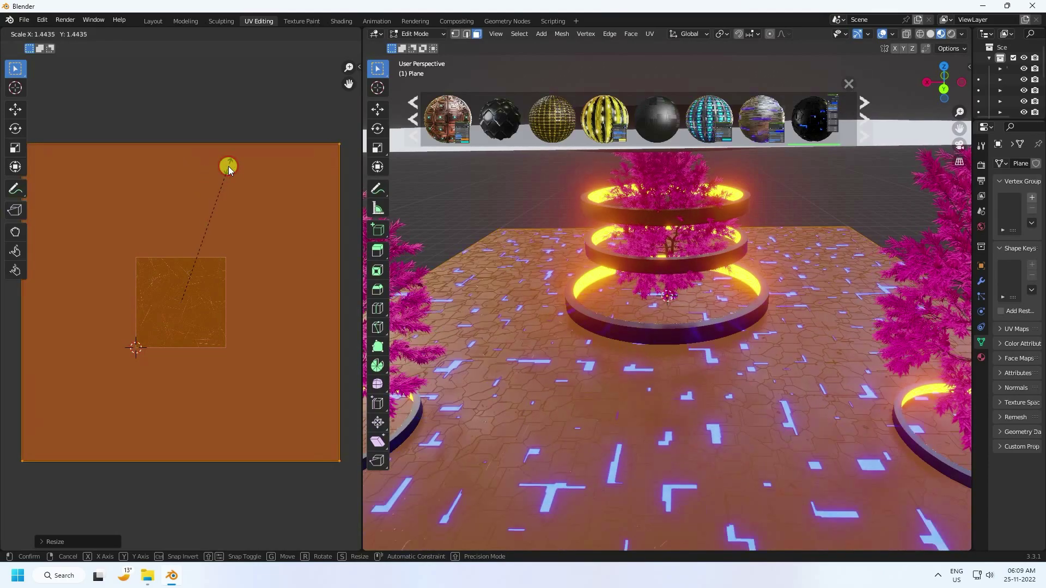
pyautogui.click(227, 166)
pyautogui.click(15, 109)
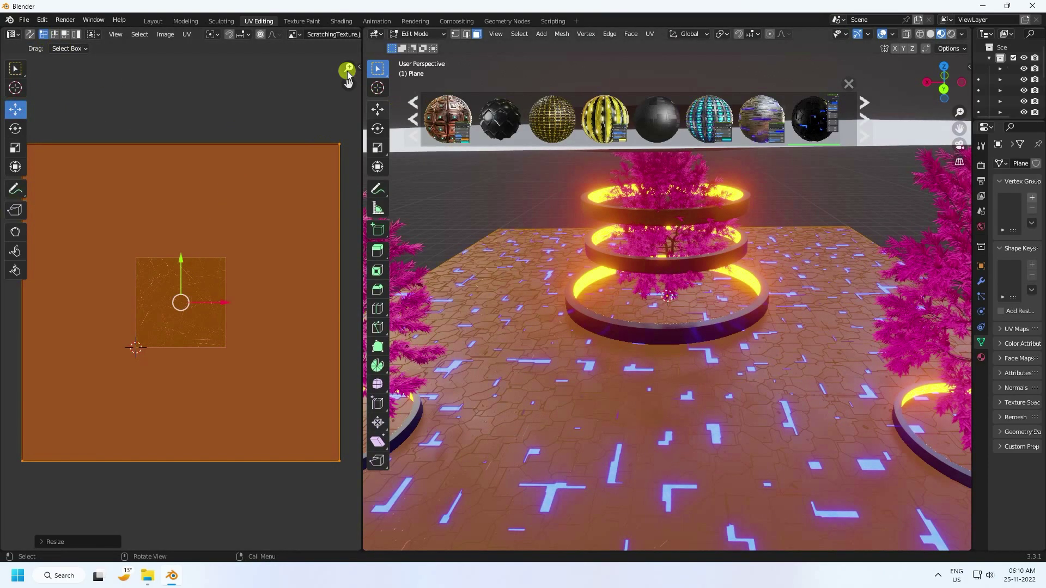
pyautogui.click(153, 21)
# Drag the Procedural Sci-fi Panels material from the BlenderKit bar onto the upper plane
pyautogui.moveTo(374, 249); pyautogui.dragTo(489, 313, button='middle')
pyautogui.scroll(4, 449, 348)
pyautogui.scroll(-8, 431, 347)
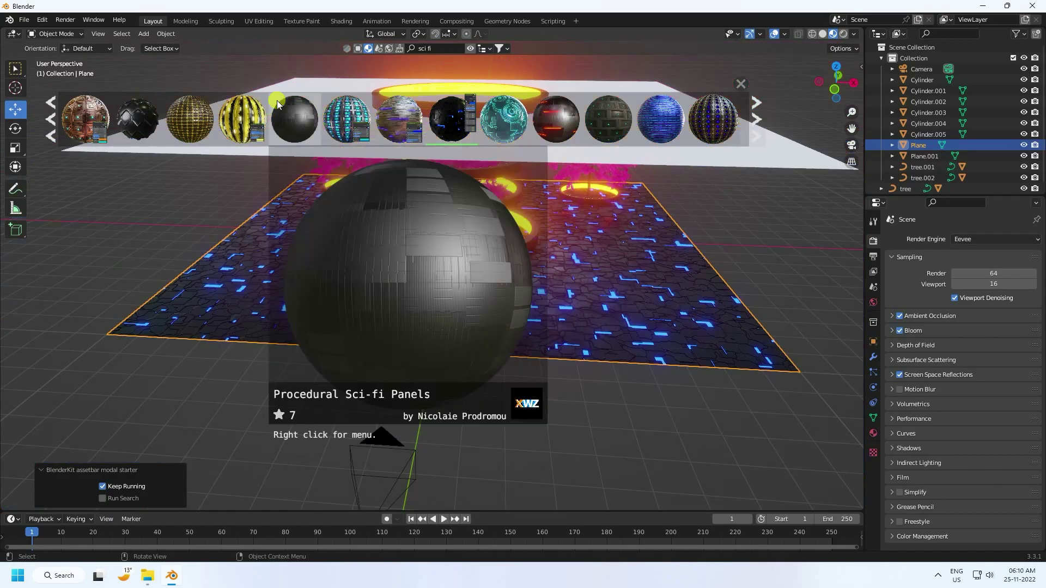
pyautogui.scroll(4, 493, 308)
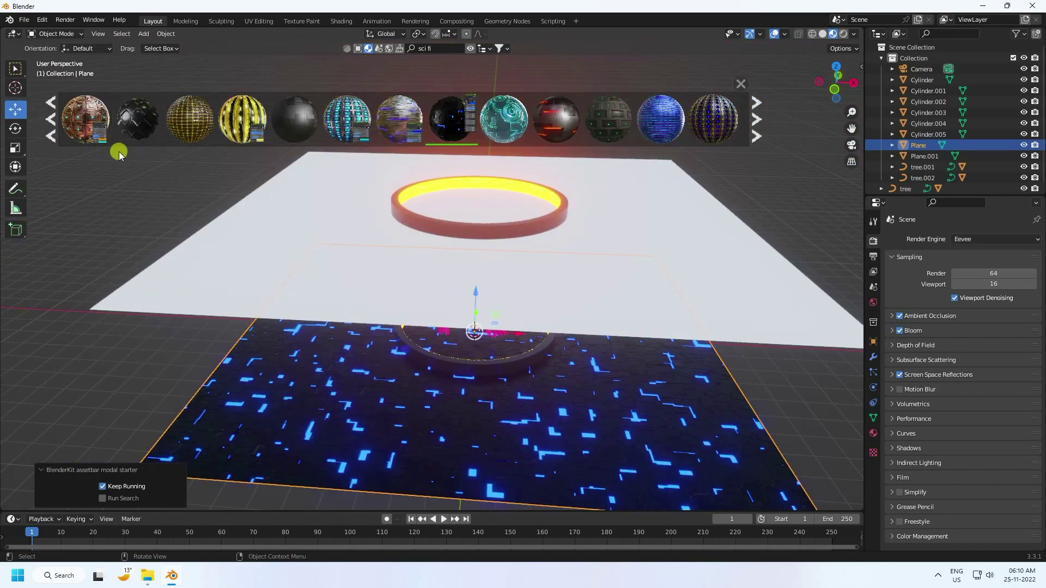
pyautogui.moveTo(482, 121)
pyautogui.moveTo(452, 119); pyautogui.dragTo(318, 224)
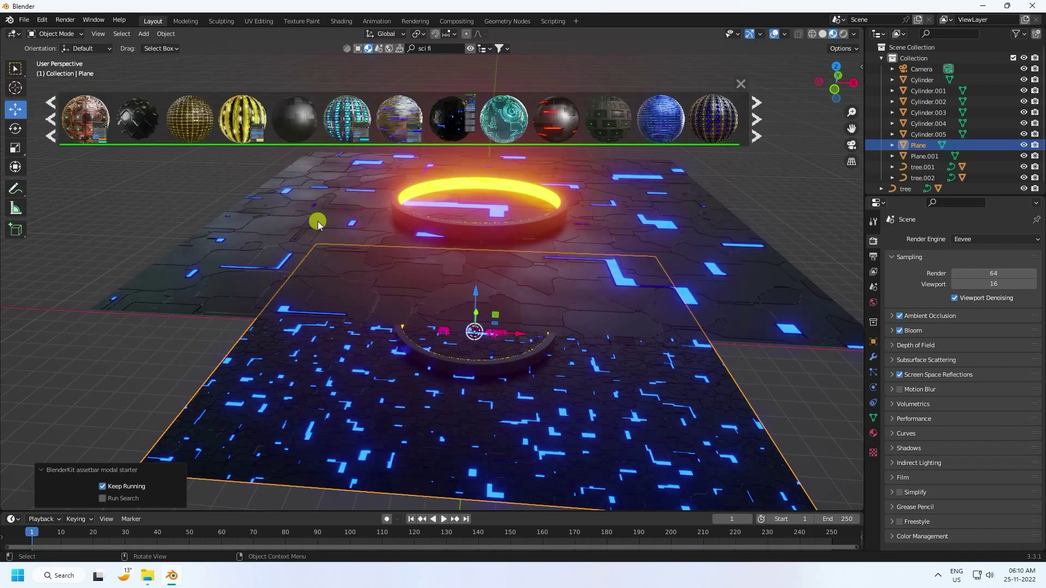
pyautogui.scroll(2, 319, 225)
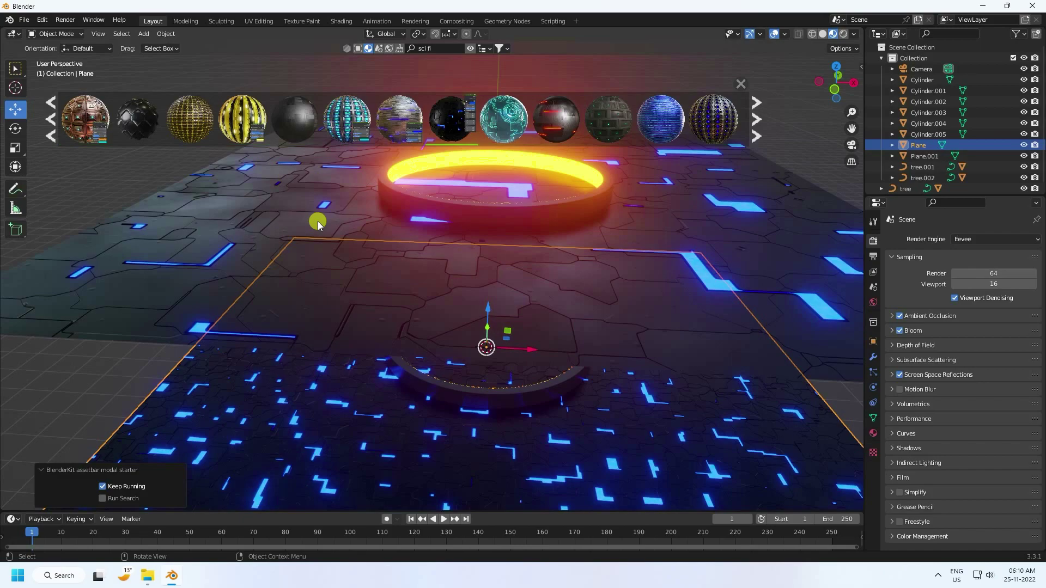
# Enter Edit Mode on the floor plane, select all, then return to Object Mode
pyautogui.press('Tab')
pyautogui.press('a')
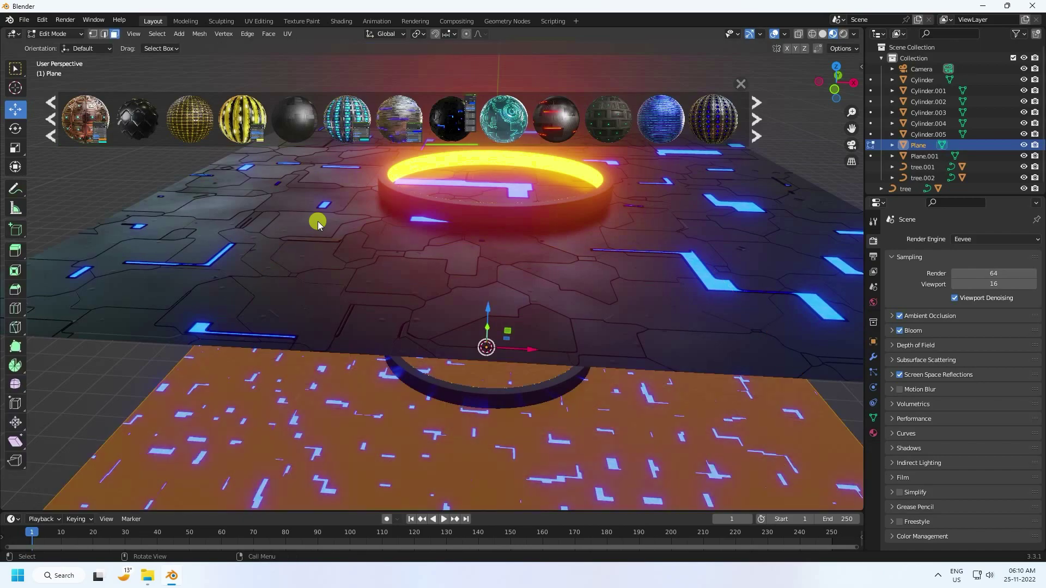
pyautogui.click(54, 34)
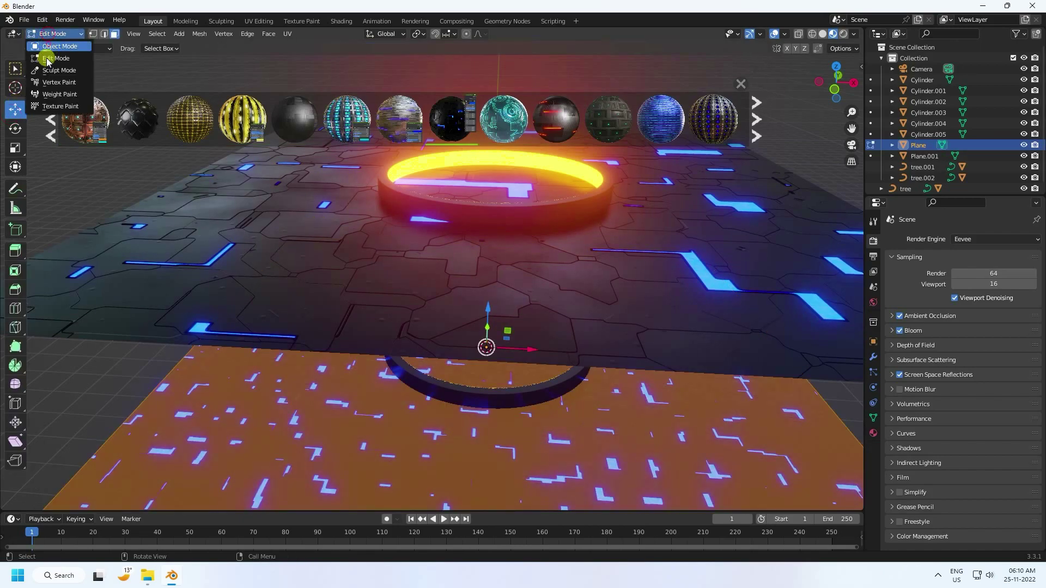
pyautogui.click(48, 46)
# Smart UV Project all of Plane.001 at a 66° angle limit and open UV Editing
pyautogui.click(216, 223)
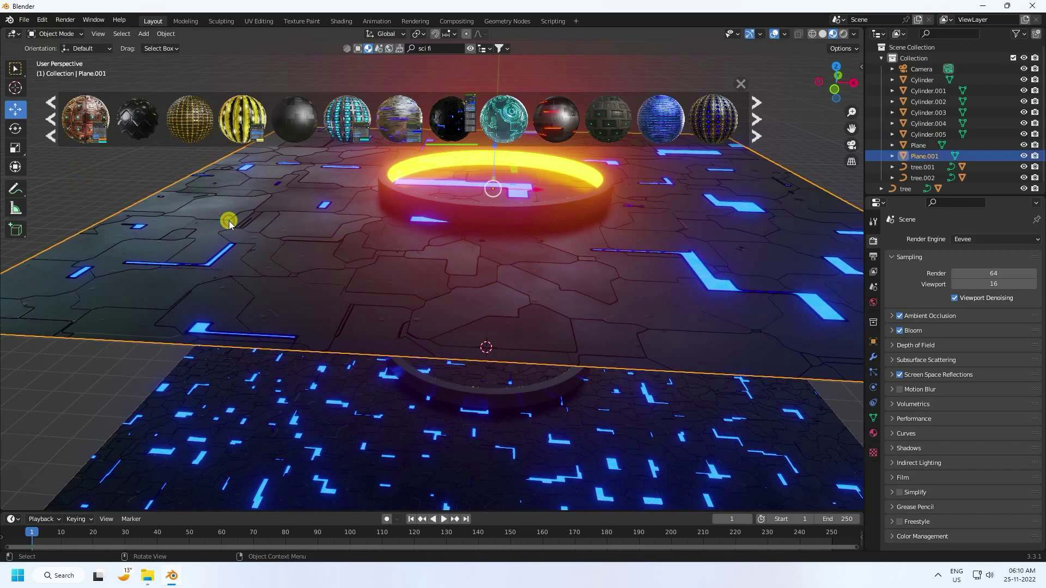
pyautogui.press('Tab')
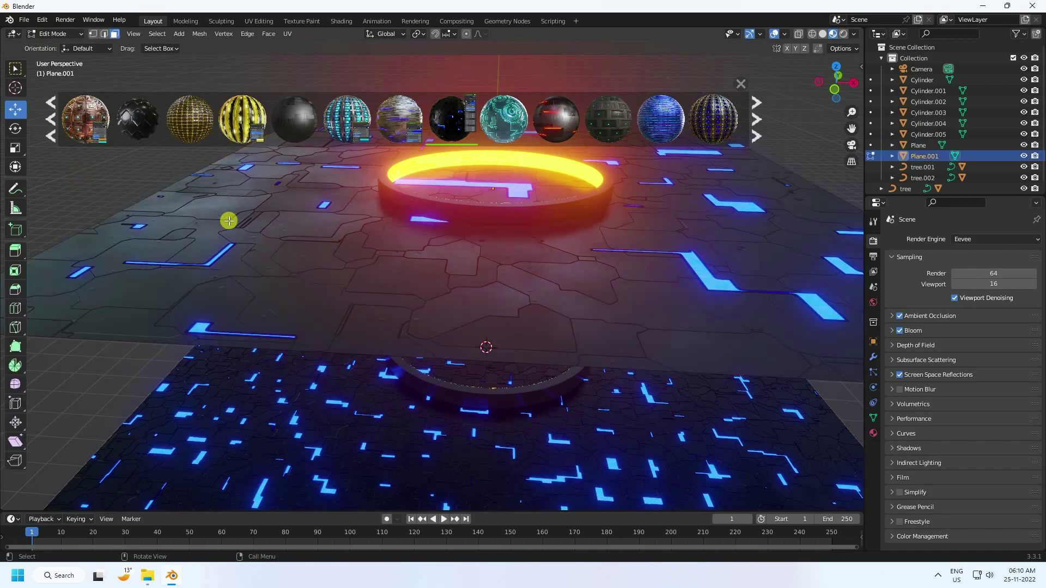
pyautogui.press('a')
pyautogui.press('u')
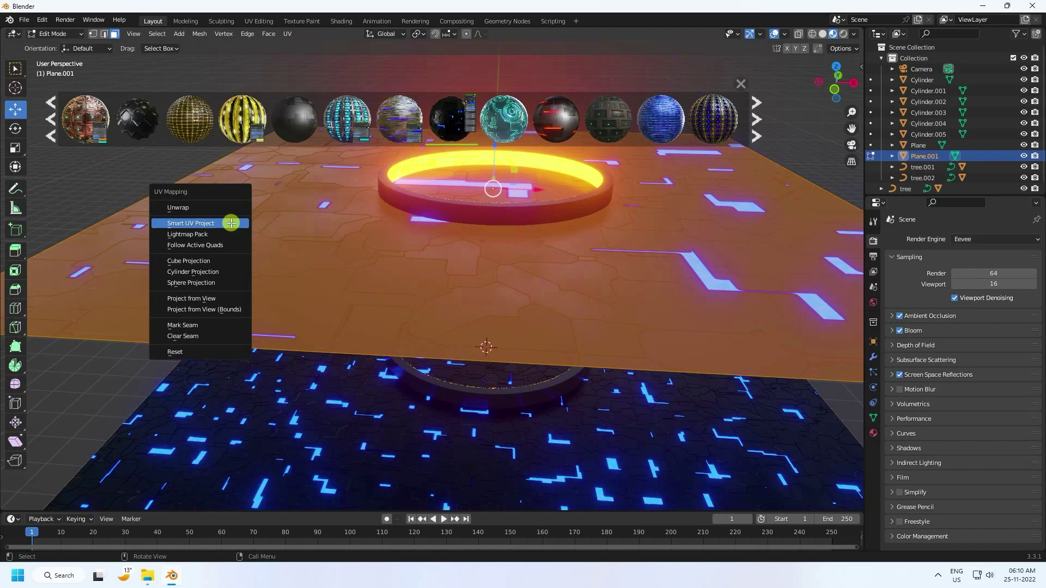
pyautogui.click(179, 223)
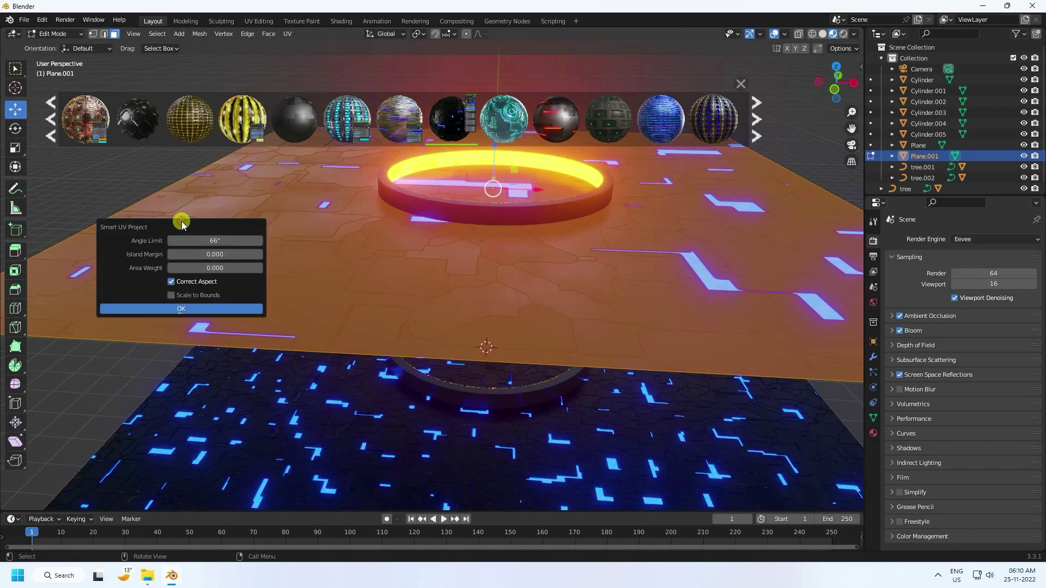
pyautogui.click(184, 311)
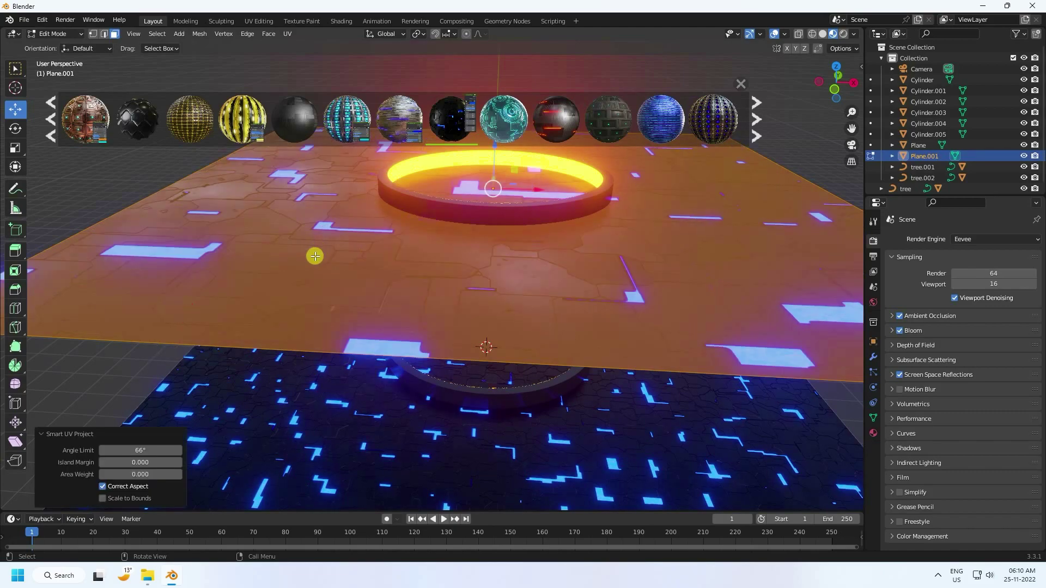
pyautogui.click(260, 21)
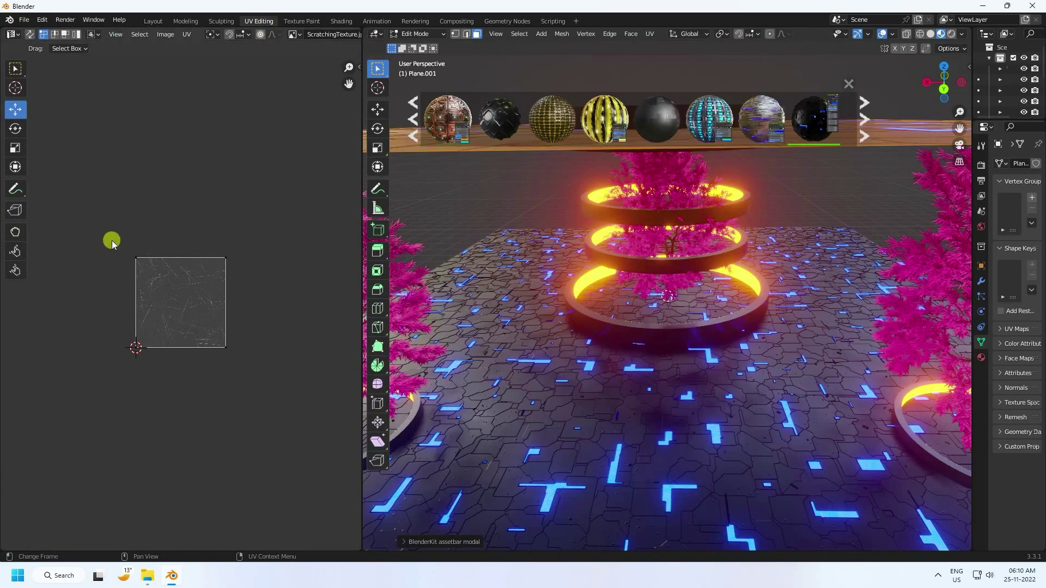
# Scale all of Plane.001's UVs up about 1.7 times in two passes, then return to Layout
pyautogui.press('a')
pyautogui.press('s')
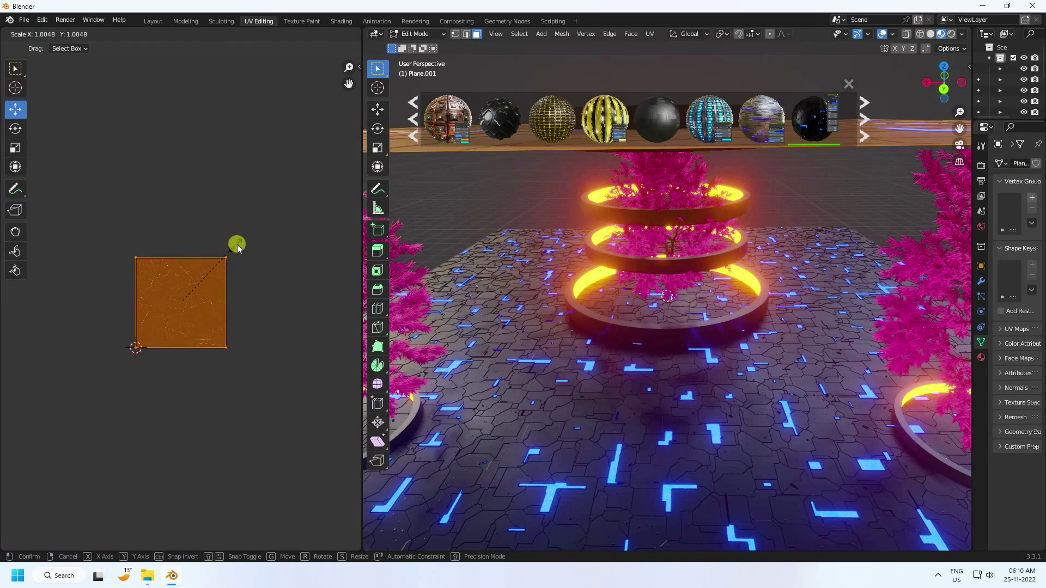
pyautogui.click(321, 204)
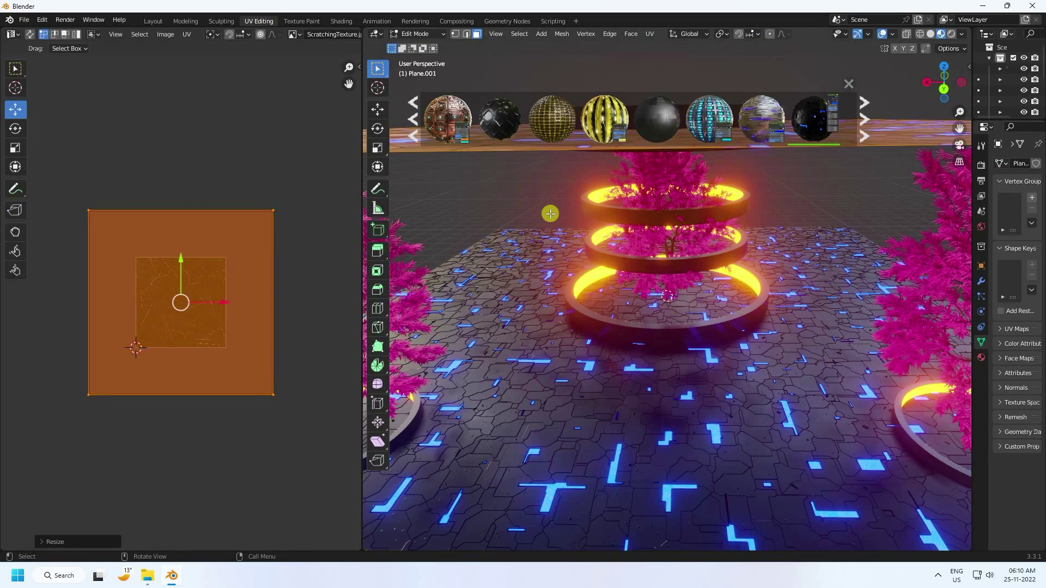
pyautogui.press('s')
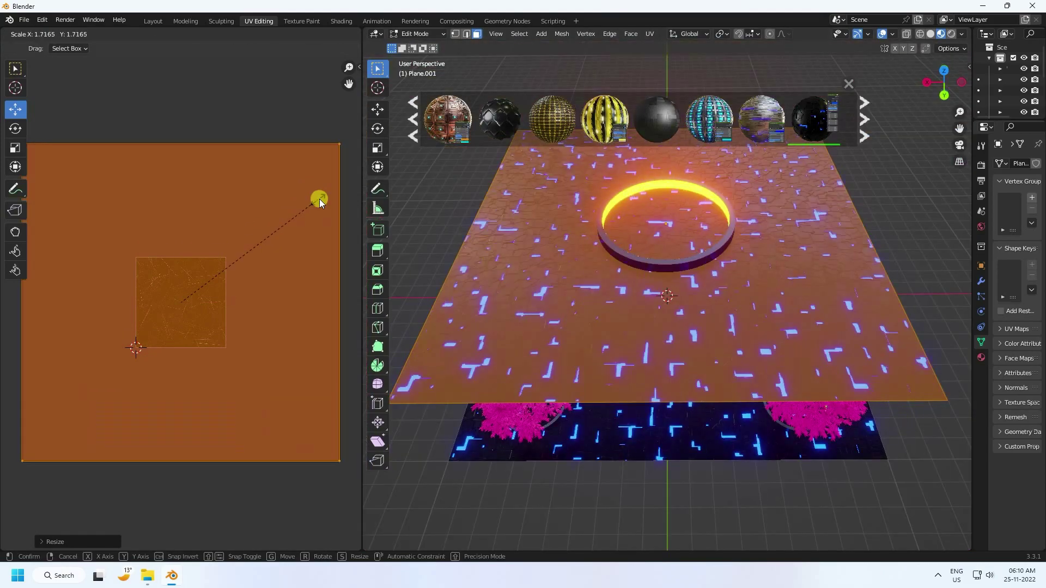
pyautogui.click(319, 198)
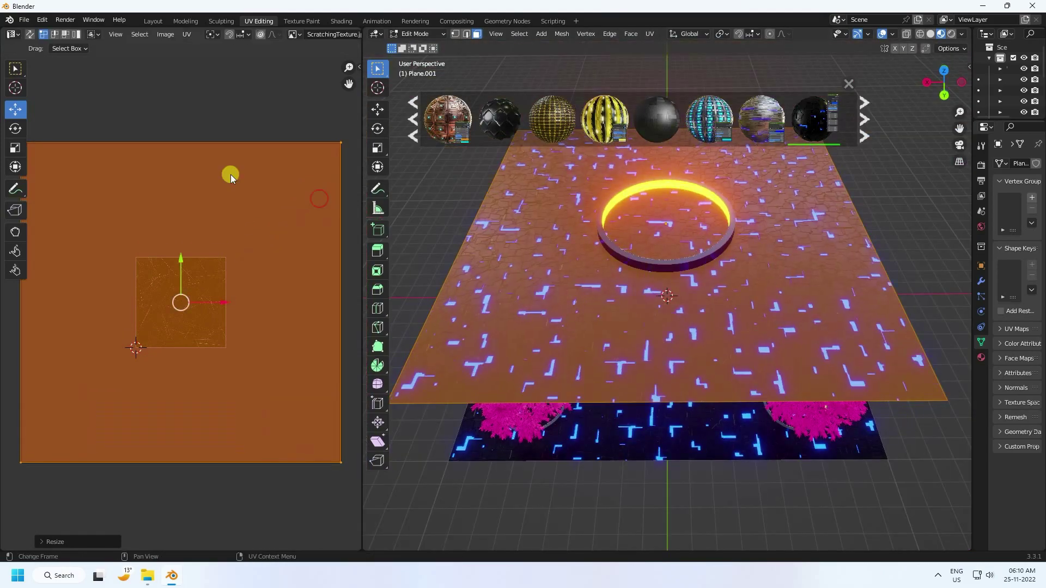
pyautogui.click(154, 21)
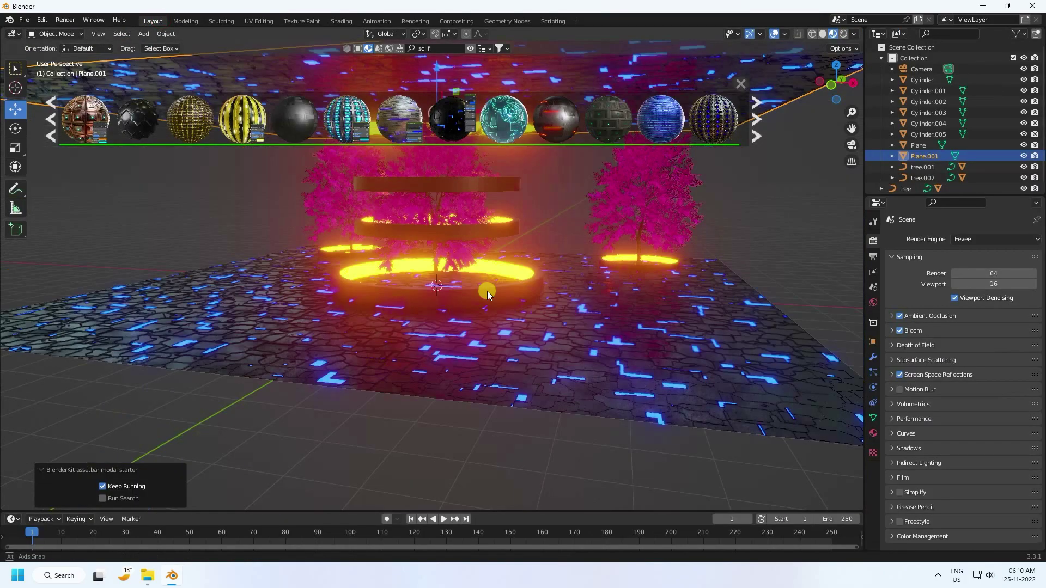
# Switch to the camera view and deselect the upper plane
pyautogui.moveTo(487, 291); pyautogui.dragTo(498, 299, button='middle')
pyautogui.press('KP_0')
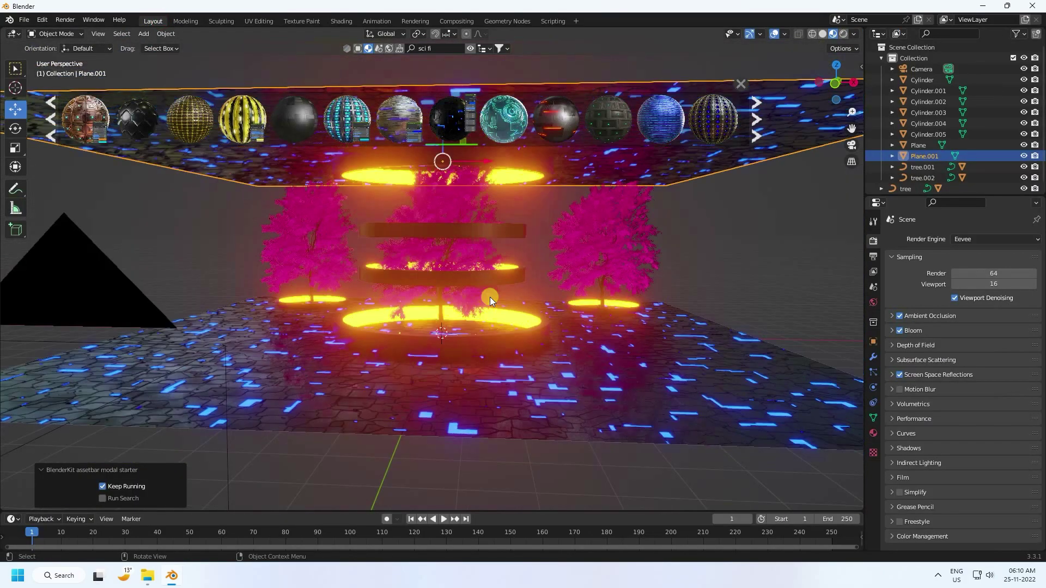
pyautogui.click(148, 182)
pyautogui.scroll(-2, 288, 289)
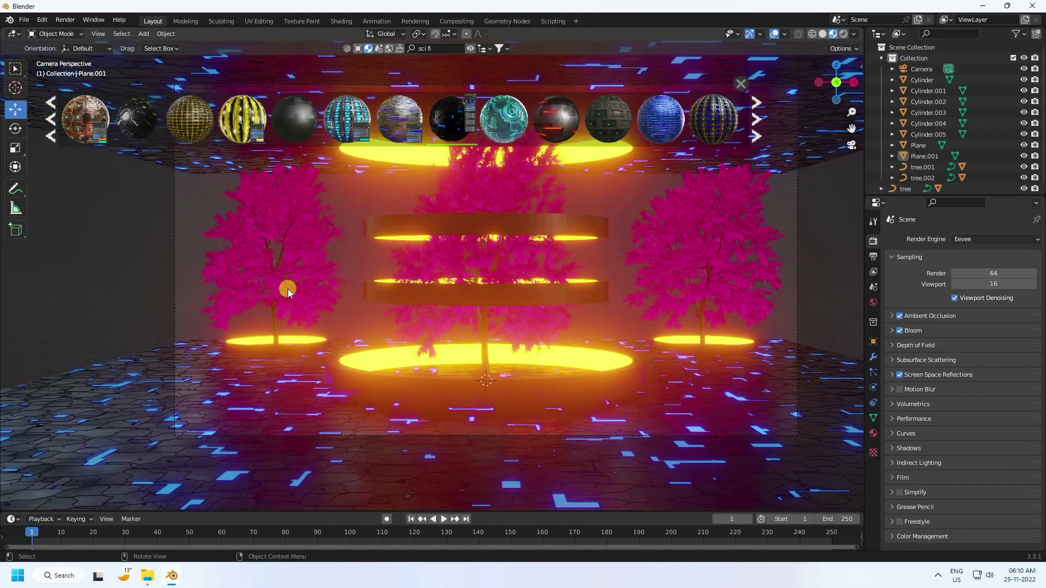
pyautogui.scroll(3, 288, 289)
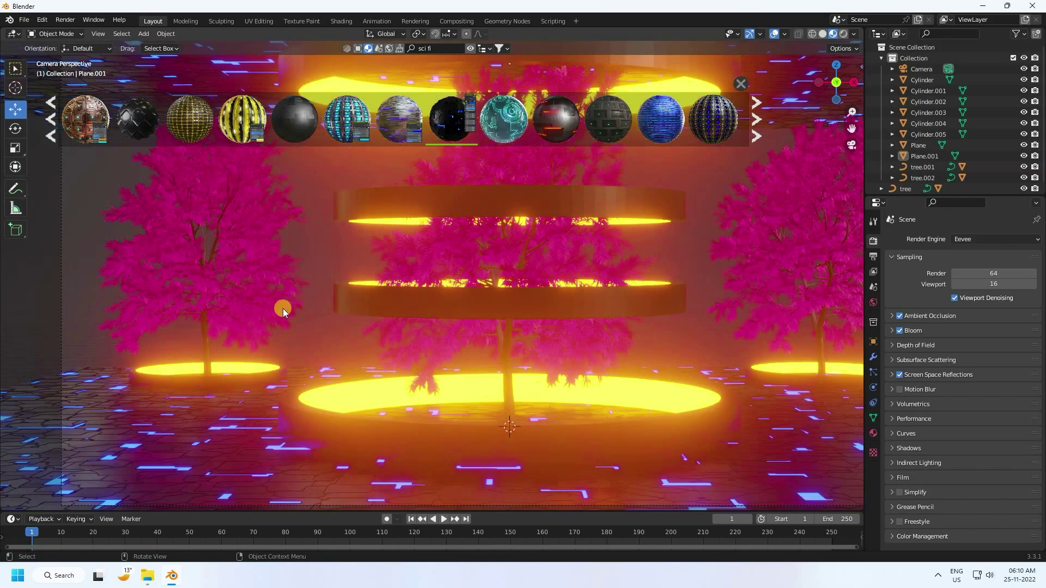
pyautogui.scroll(-1, 278, 309)
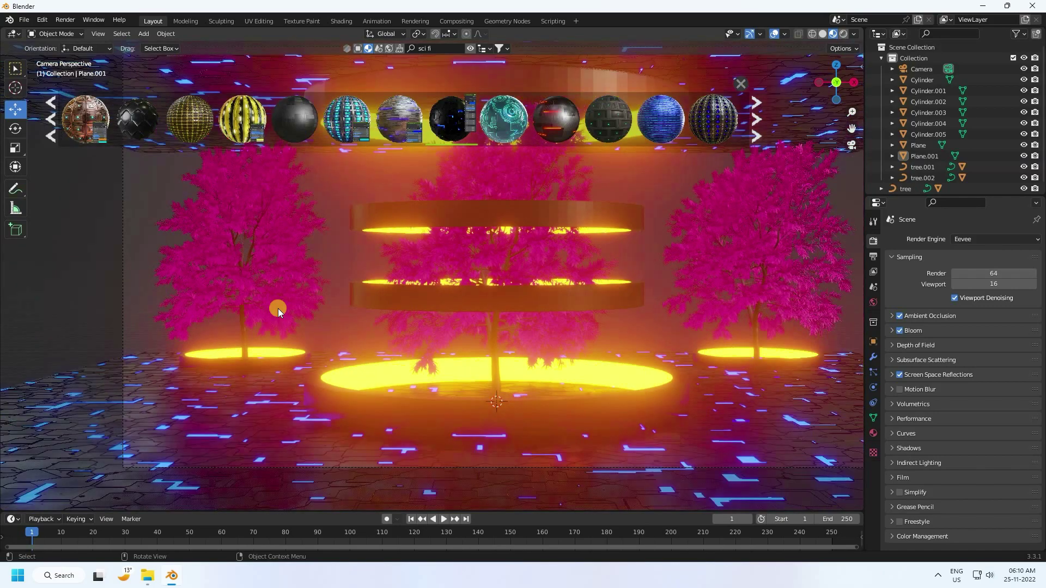
# Append the Collection from Desktop/Ble/Piller.blend into the scene
pyautogui.click(24, 21)
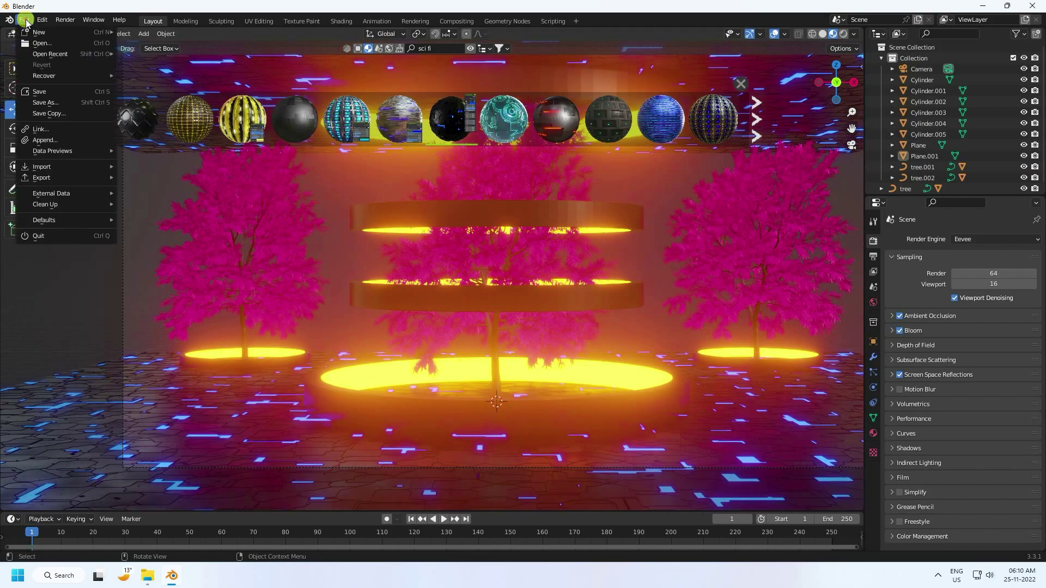
pyautogui.click(34, 141)
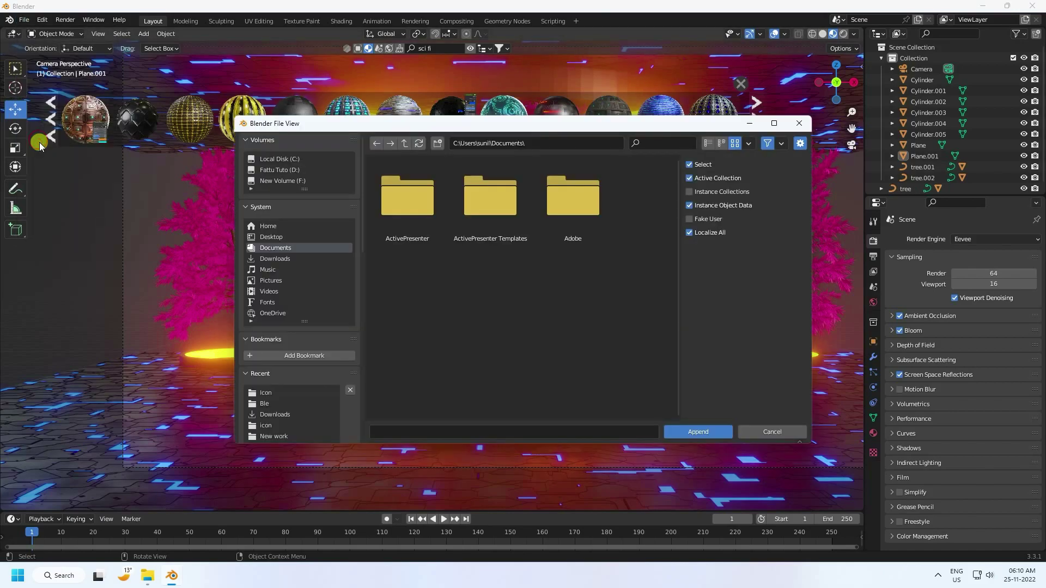
pyautogui.click(273, 236)
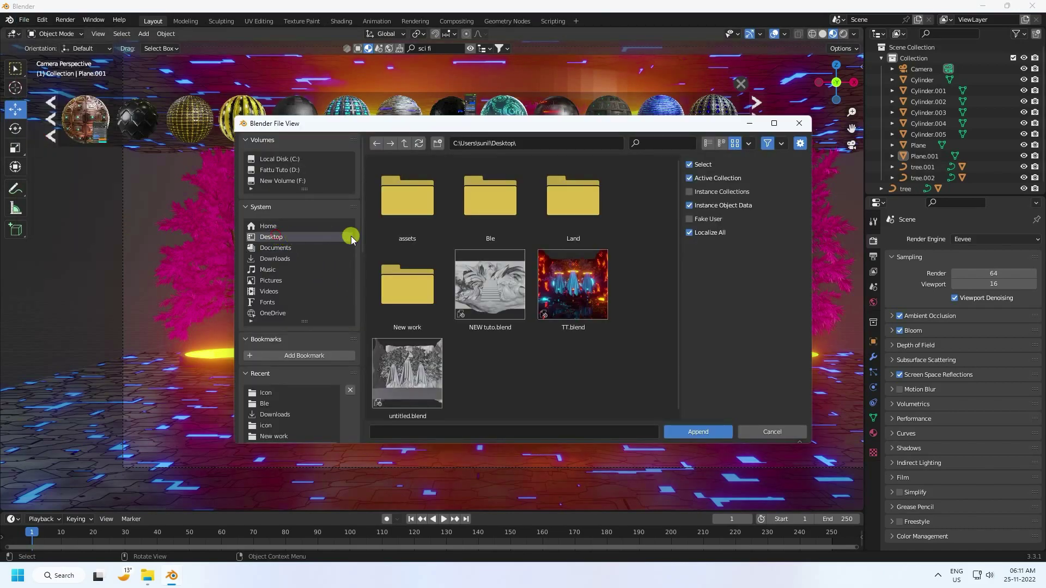
pyautogui.doubleClick(469, 193)
pyautogui.click(575, 196)
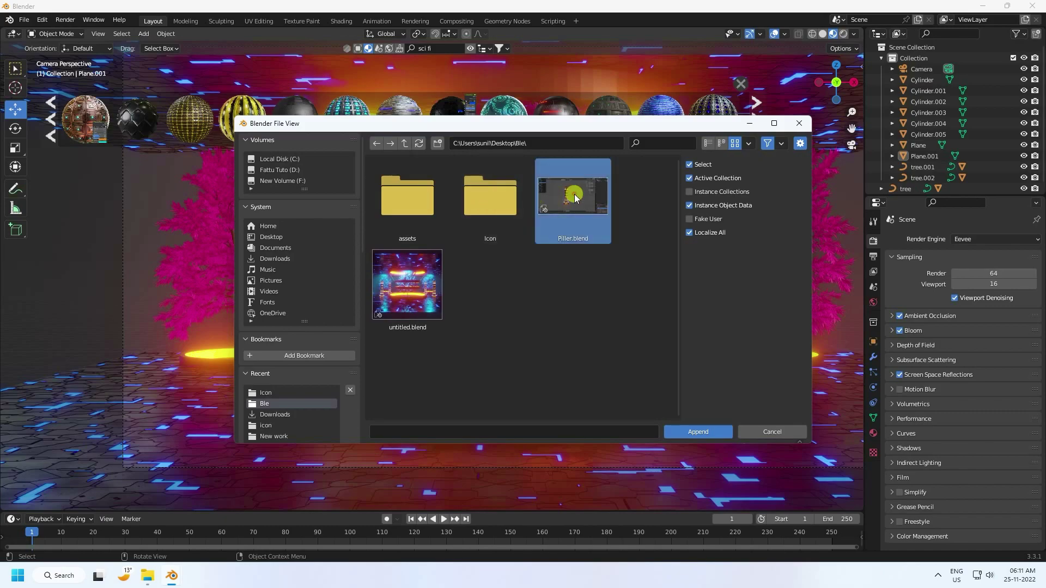
pyautogui.doubleClick(570, 200)
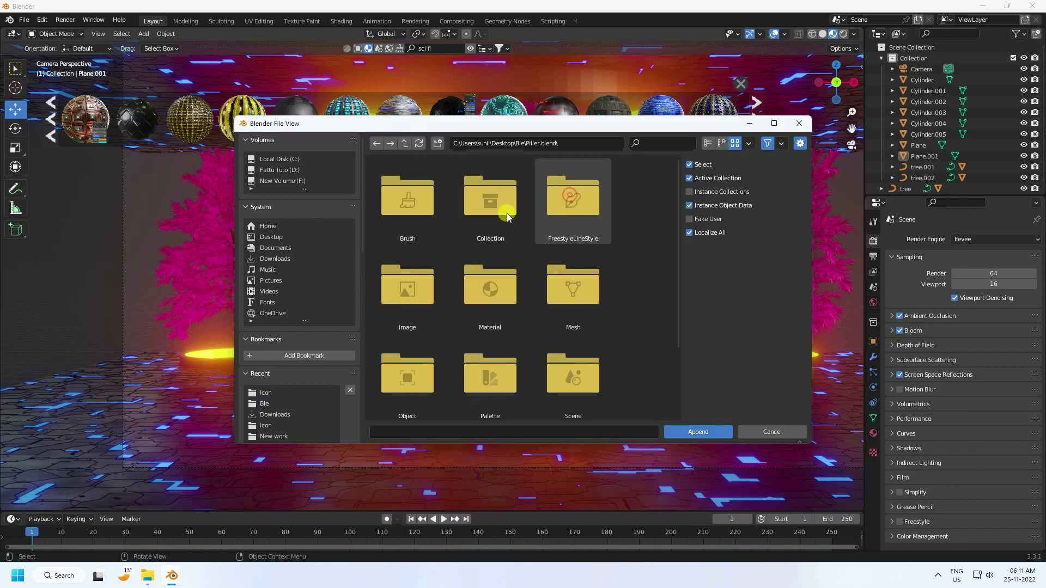
pyautogui.doubleClick(476, 209)
pyautogui.click(430, 207)
pyautogui.click(674, 431)
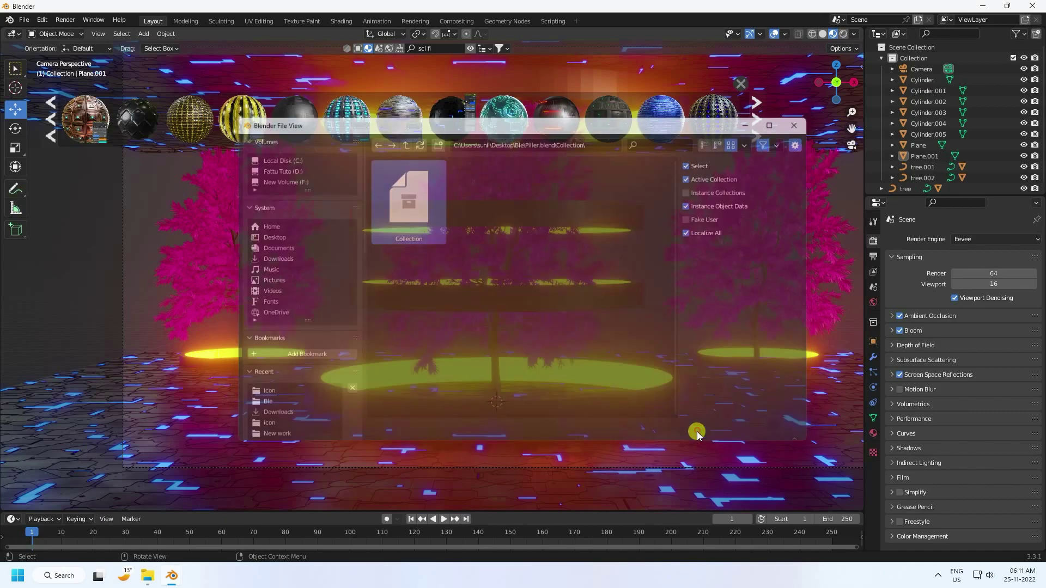
# Move the sci-fi pillar left along X, shrink it and lower it along Z
pyautogui.moveTo(540, 188); pyautogui.dragTo(352, 216)
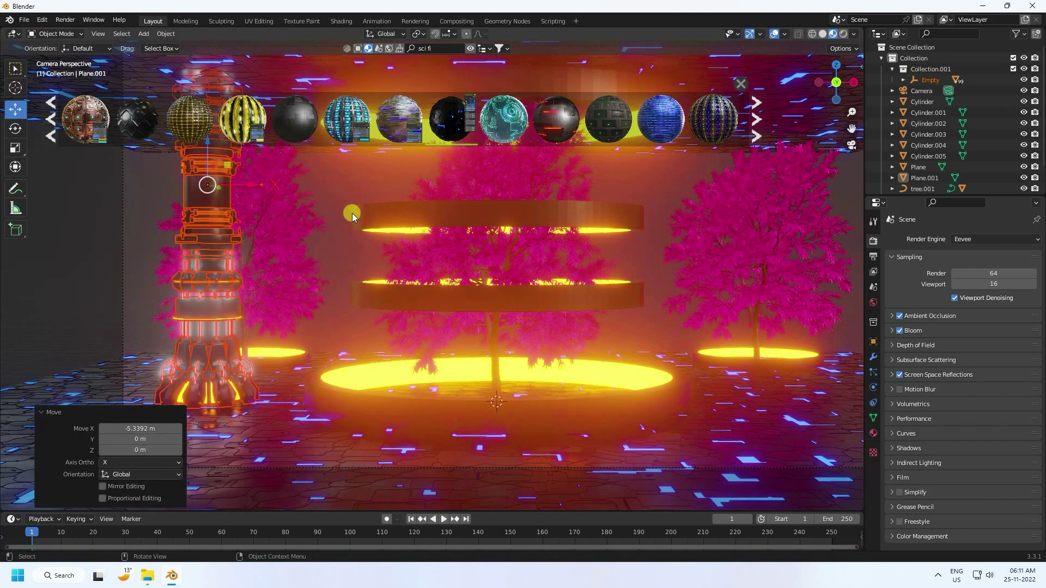
pyautogui.press('s')
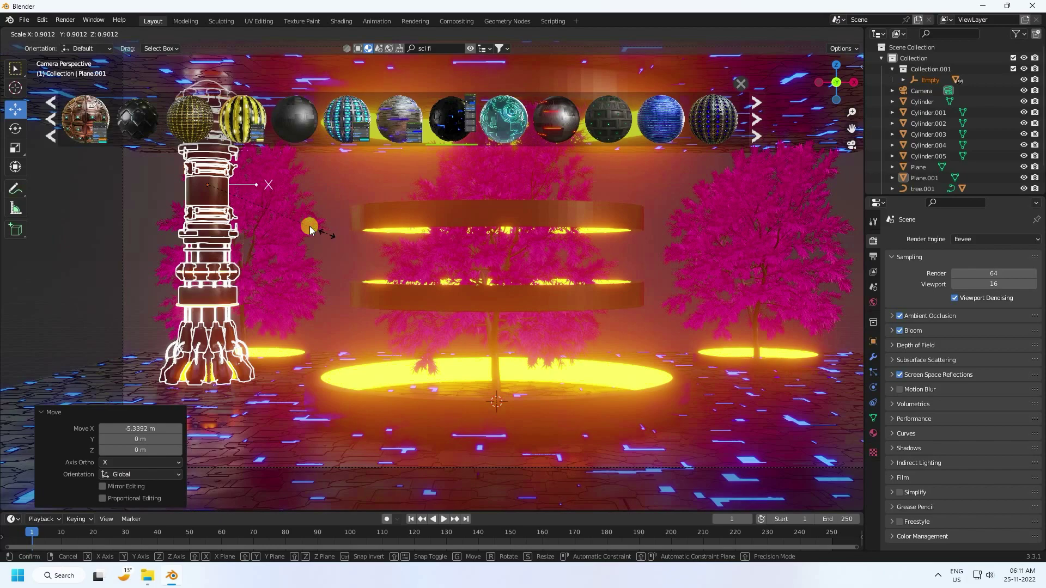
pyautogui.click(292, 222)
pyautogui.moveTo(205, 172); pyautogui.dragTo(214, 234)
# Rescale the pillar to 0.757, set it down on the floor and deselect it
pyautogui.press('s')
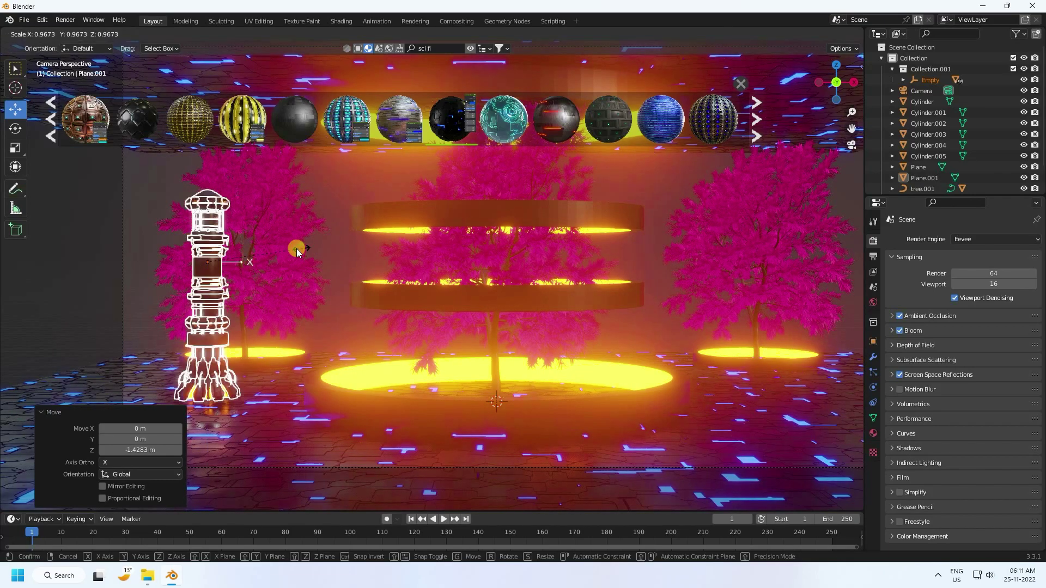
pyautogui.click(276, 248)
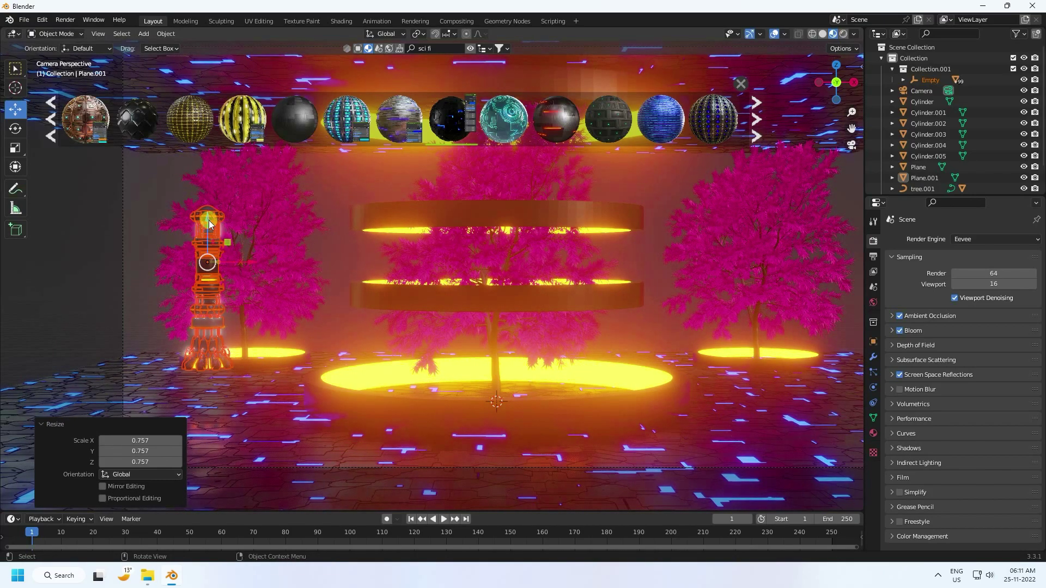
pyautogui.moveTo(210, 233); pyautogui.dragTo(219, 254)
pyautogui.click(140, 189)
pyautogui.click(213, 297)
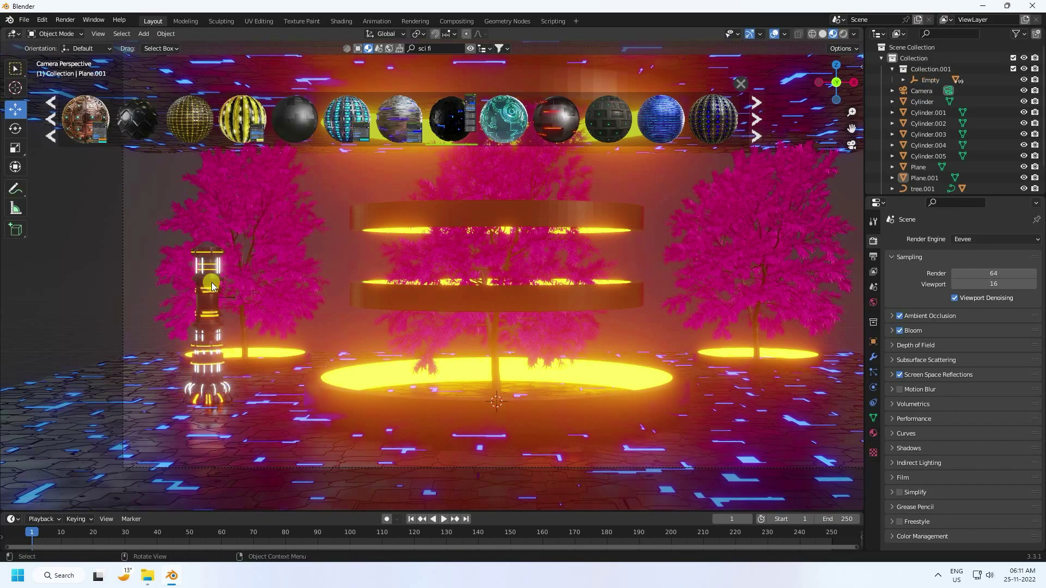
pyautogui.click(874, 303)
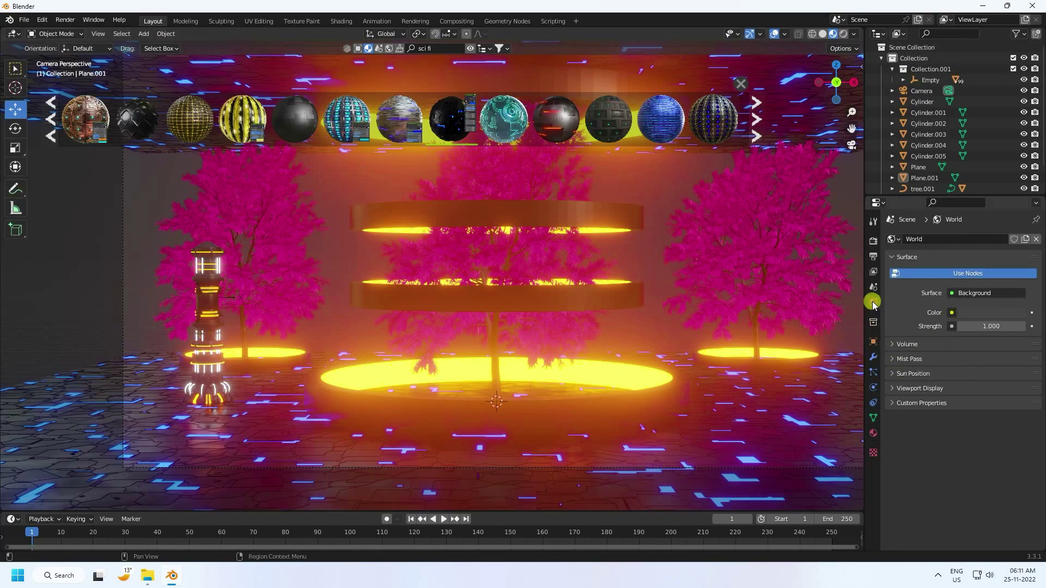
# Set the World colour to black and make the Outliner tall enough to list all trees
pyautogui.click(982, 312)
pyautogui.moveTo(1018, 222); pyautogui.dragTo(1017, 236)
pyautogui.click(661, 181)
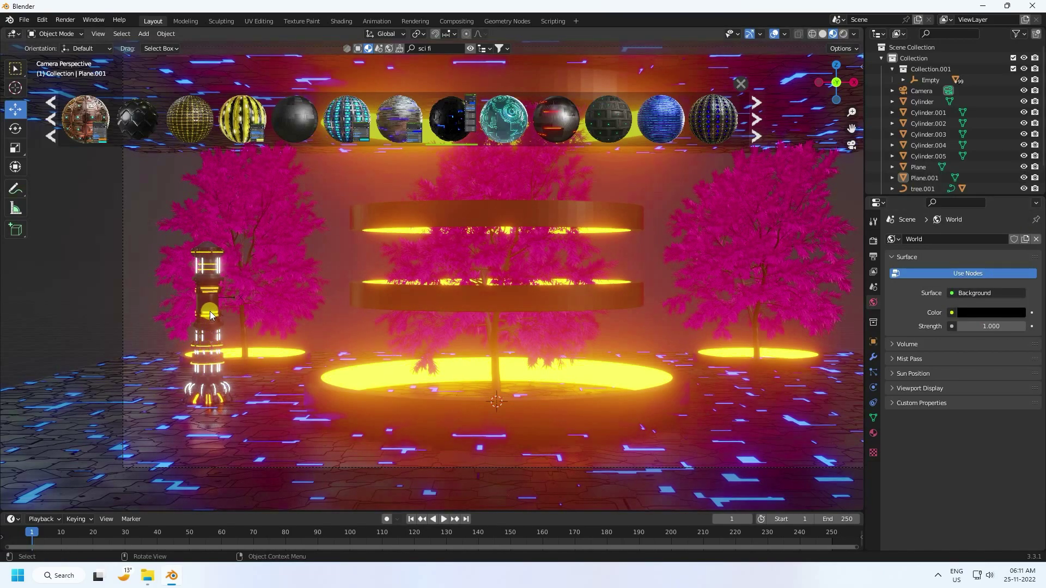
pyautogui.moveTo(915, 195); pyautogui.dragTo(915, 273)
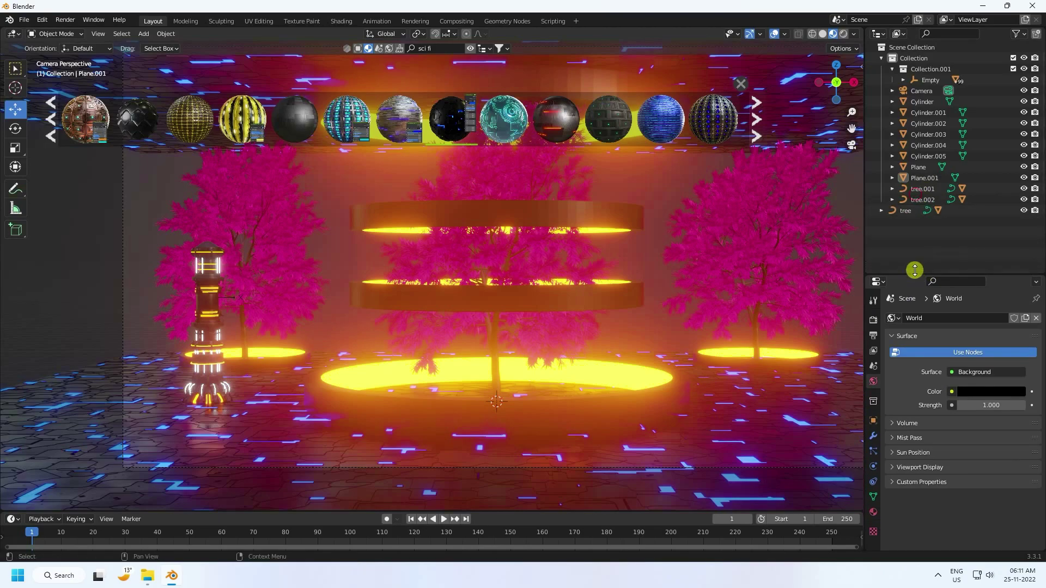
# Copy the pillar's Empty hierarchy and place the pasted pillar beside the right tree
pyautogui.click(933, 84)
pyautogui.rightClick(930, 82)
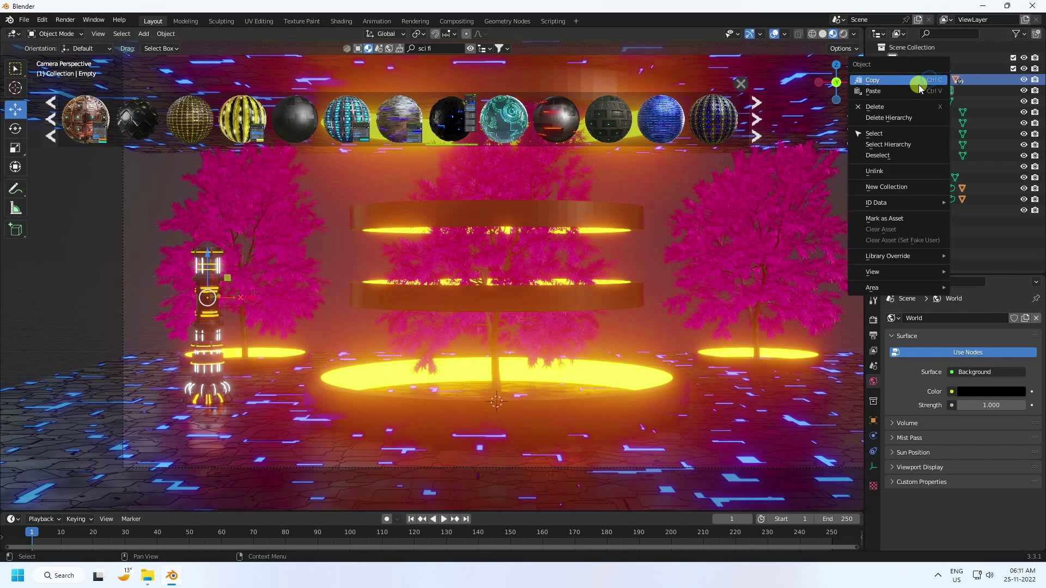
pyautogui.click(896, 143)
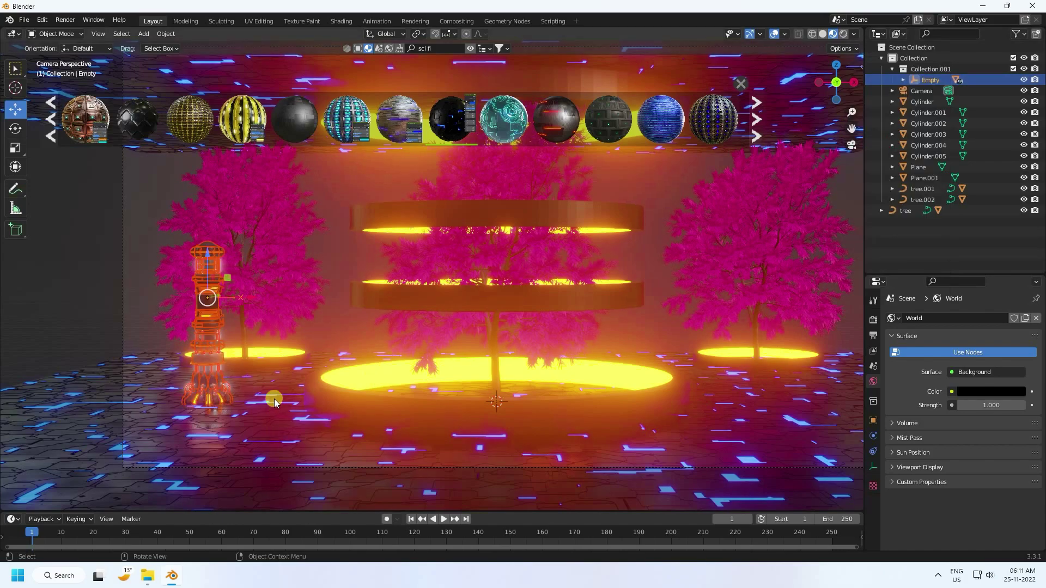
pyautogui.hotkey('ctrl', 'c')
pyautogui.hotkey('ctrl', 'v')
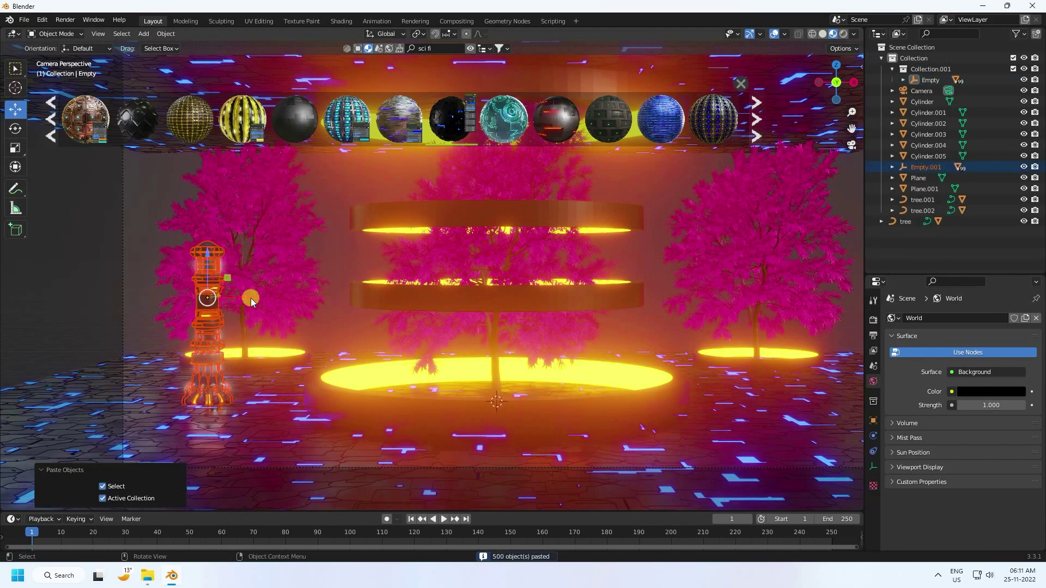
pyautogui.press('g')
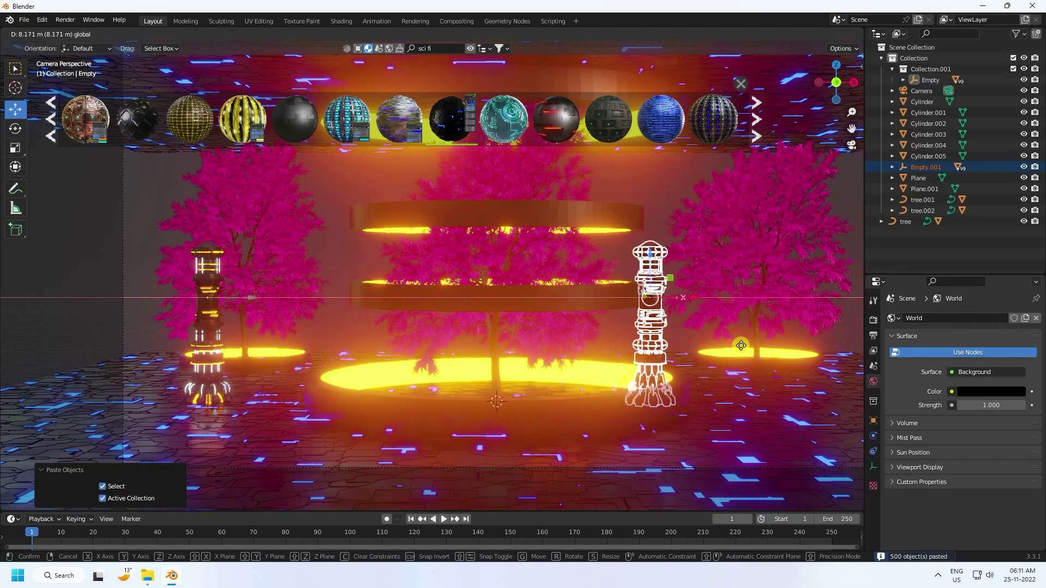
pyautogui.click(805, 341)
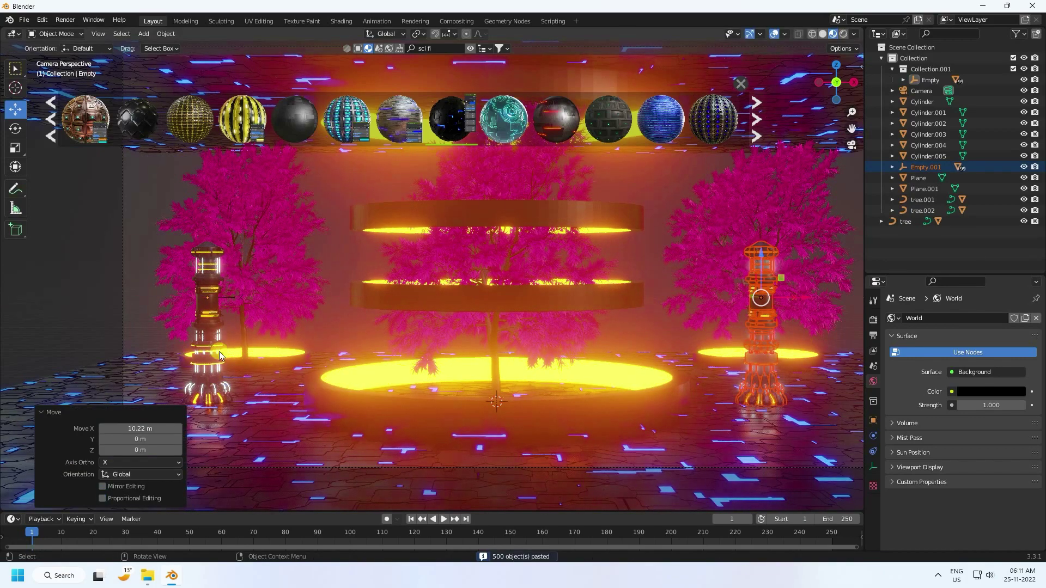
# Hide the material browser strip, paste another pillar copy and shift it along Y
pyautogui.keyDown('shift'); pyautogui.moveTo(470, 329); pyautogui.dragTo(422, 333, button='middle'); pyautogui.keyUp('shift')
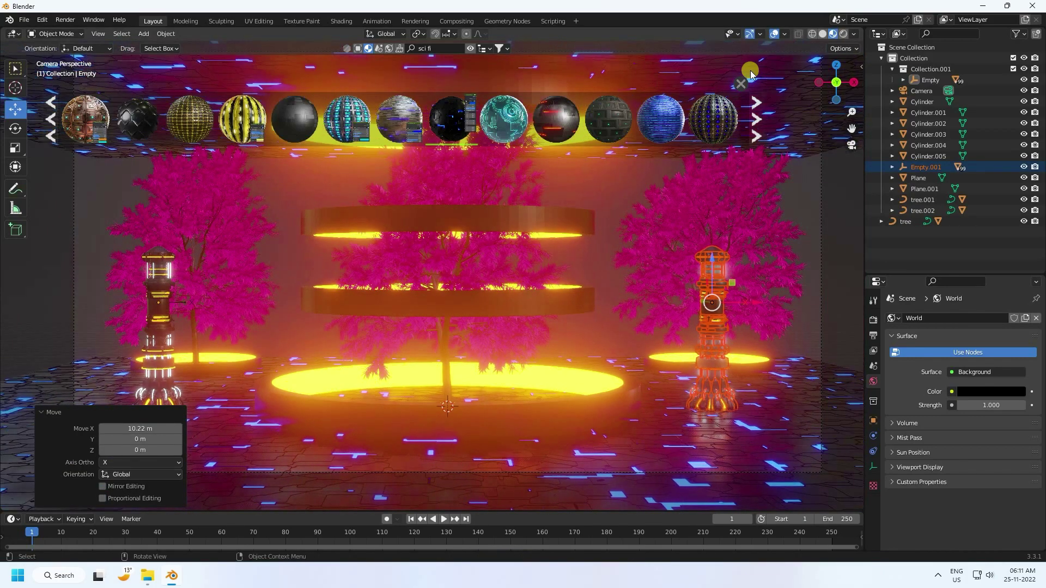
pyautogui.click(741, 83)
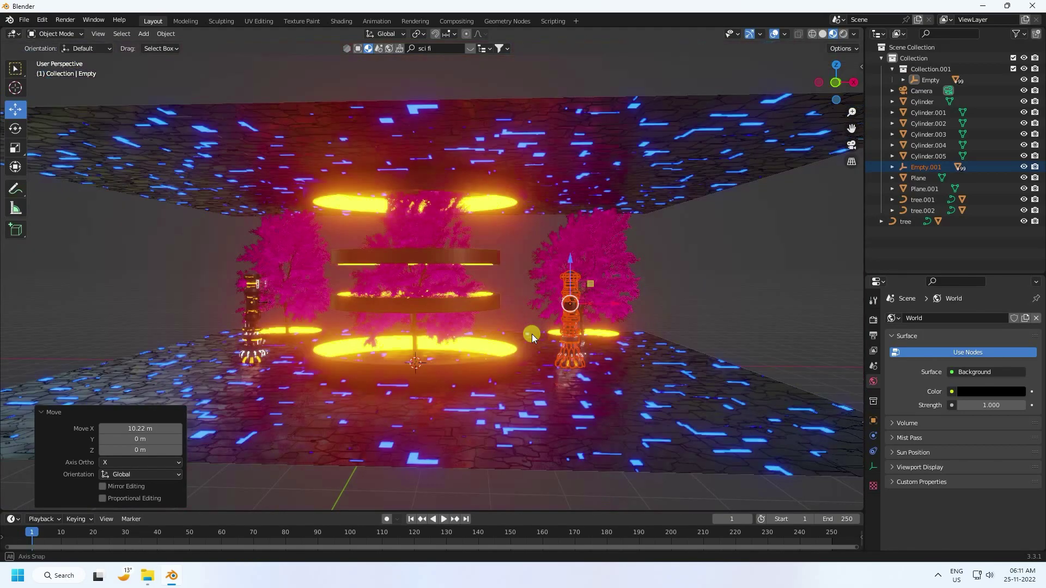
pyautogui.moveTo(531, 334); pyautogui.dragTo(345, 365, button='middle')
pyautogui.hotkey('ctrl', 'c')
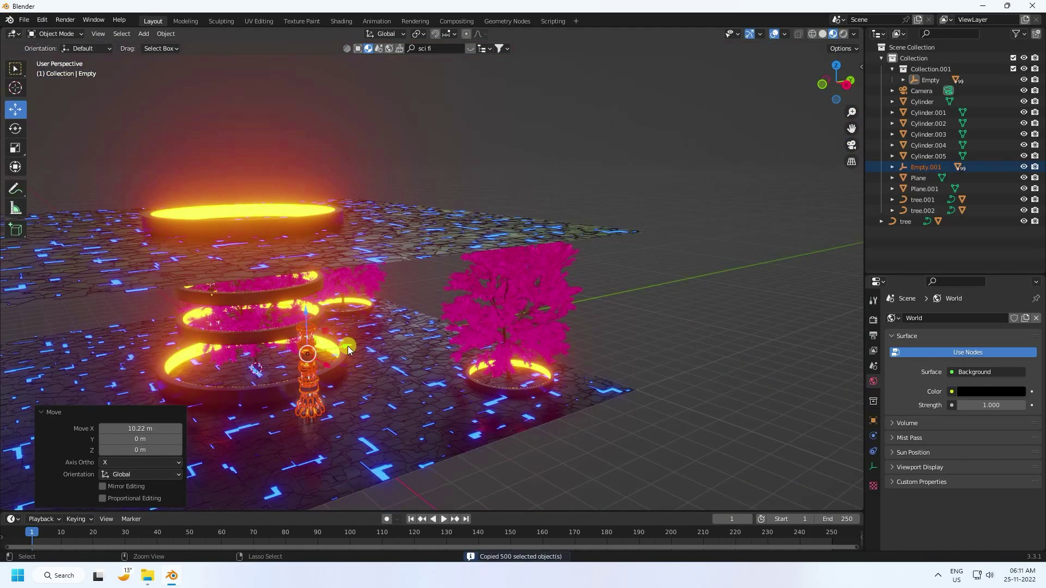
pyautogui.hotkey('ctrl', 'v')
pyautogui.press('g')
pyautogui.press('y')
pyautogui.click(422, 325)
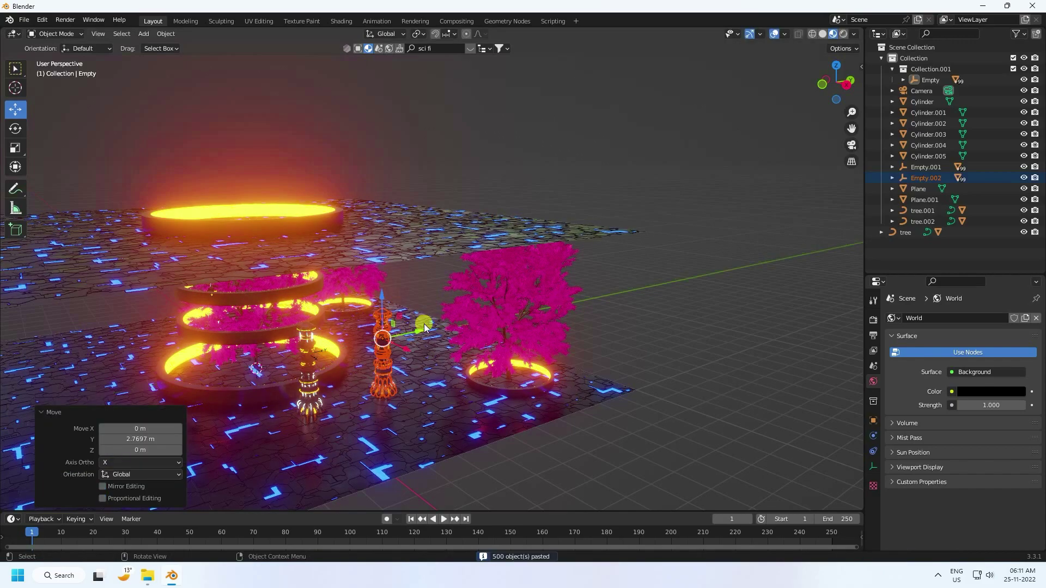
# In camera view, slide the new copy along X to sit just left of the right pillar
pyautogui.press('KP_0')
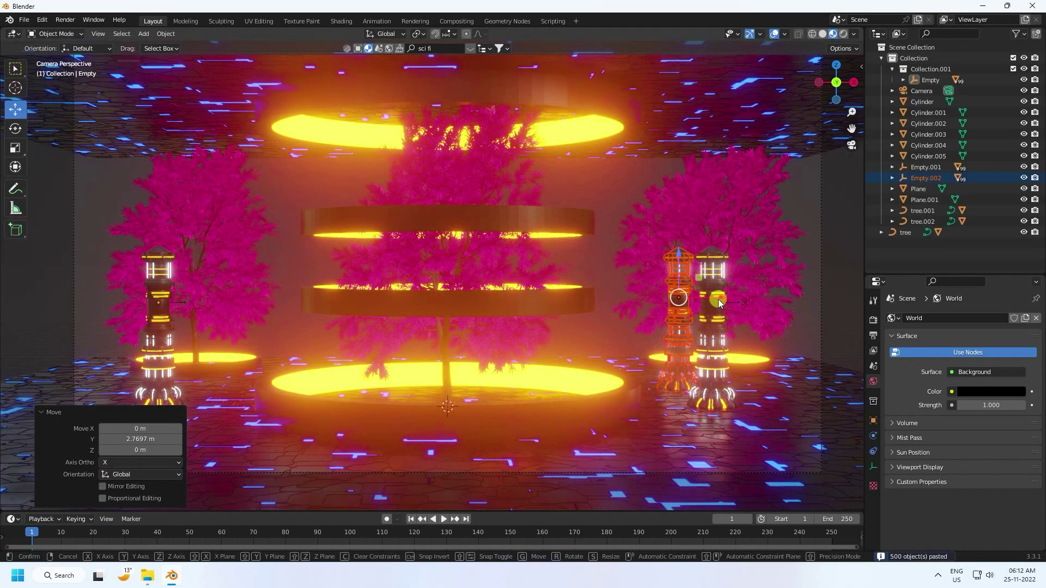
pyautogui.press('g')
pyautogui.press('x')
pyautogui.click(688, 306)
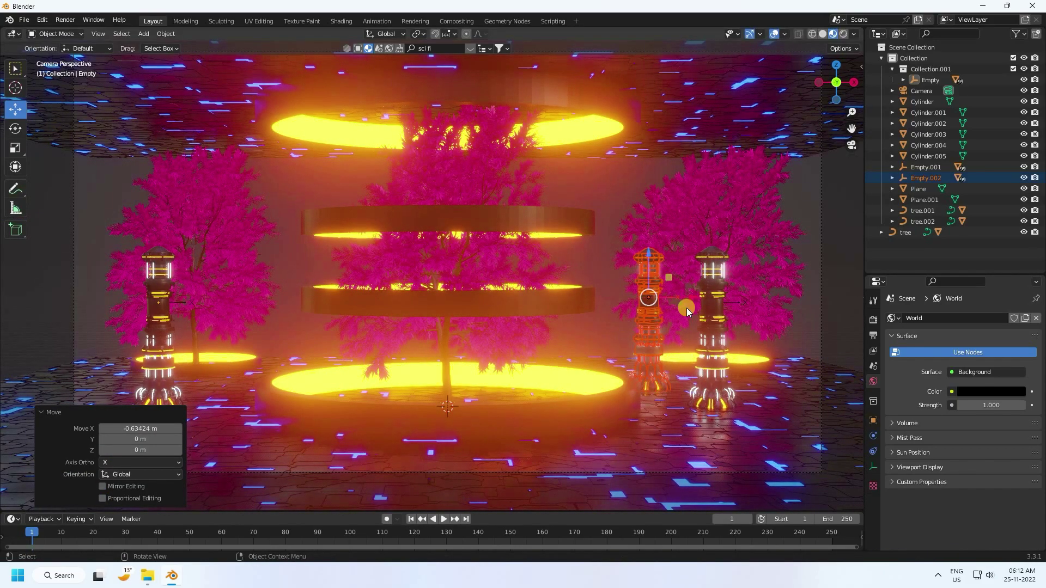
# Select the whole Empty.003 pillar hierarchy in the Outliner
pyautogui.hotkey('ctrl', 'c')
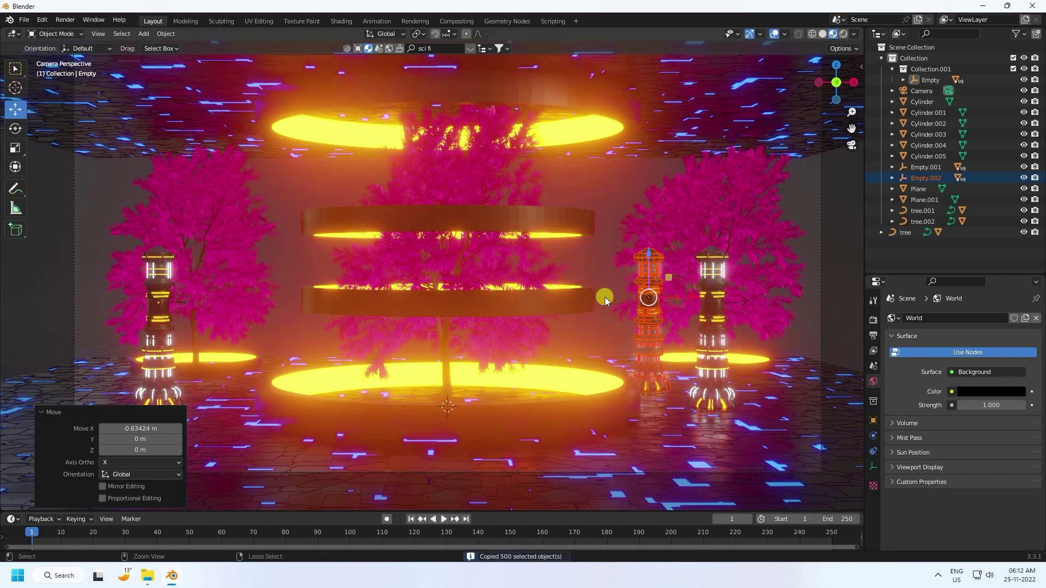
pyautogui.hotkey('ctrl', 'v')
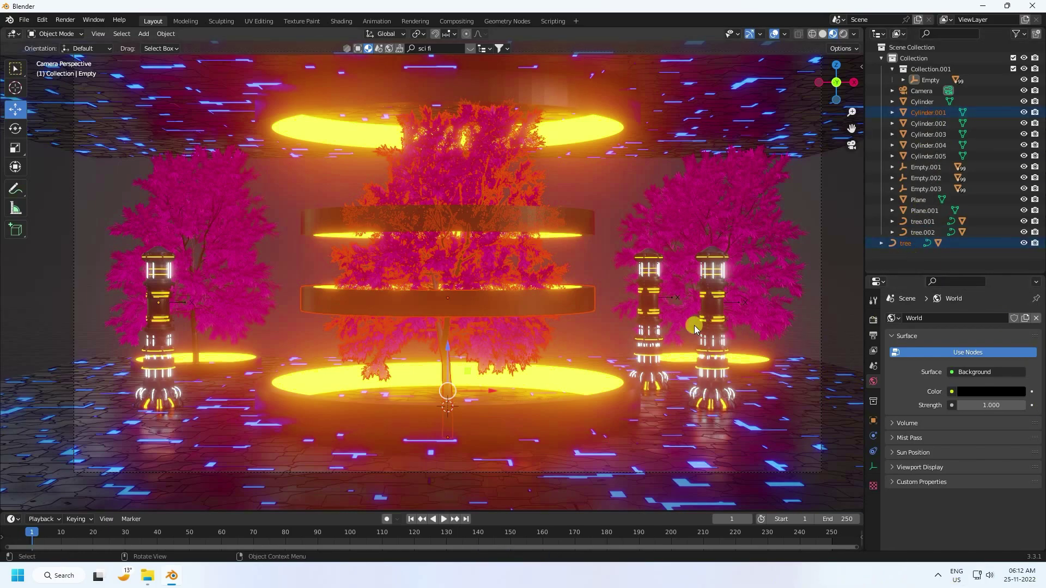
pyautogui.click(653, 312)
pyautogui.click(904, 80)
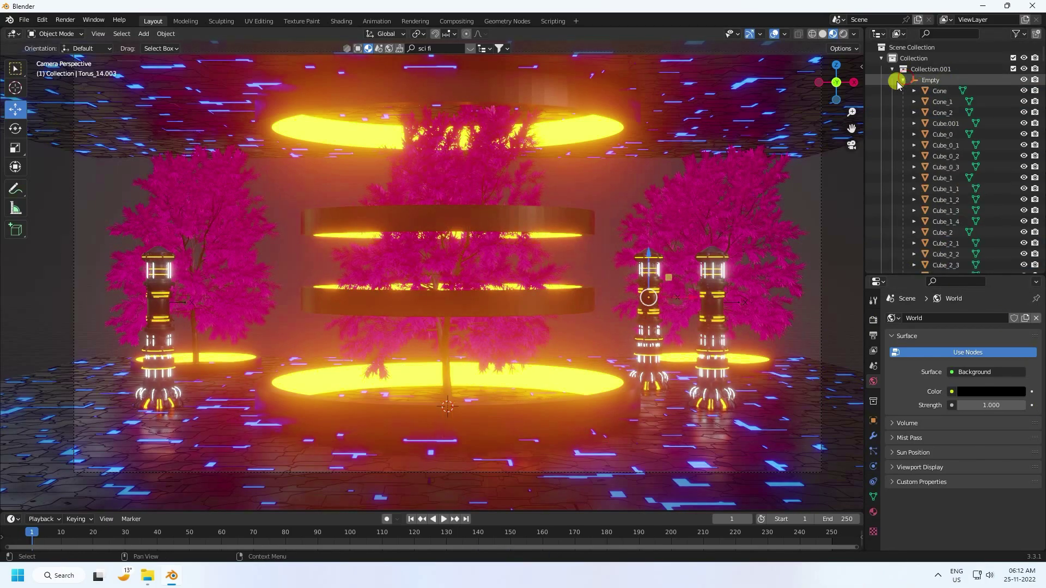
pyautogui.click(904, 82)
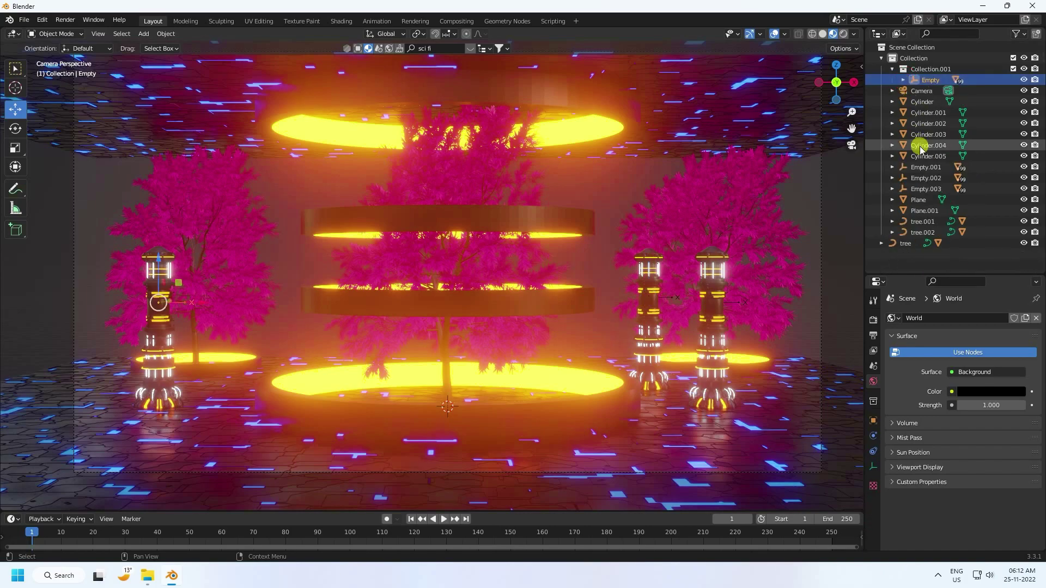
pyautogui.click(927, 188)
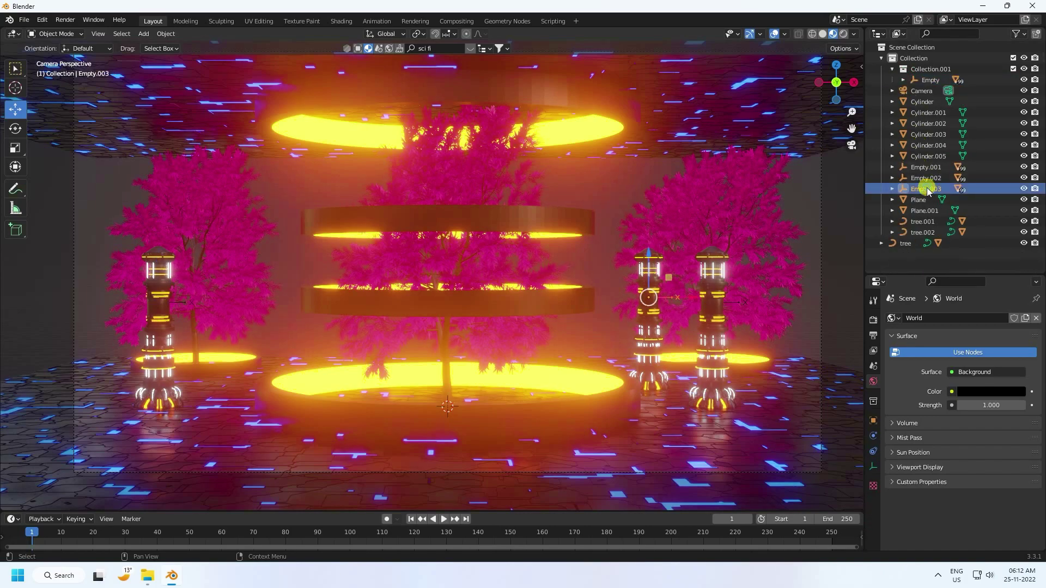
pyautogui.rightClick(927, 188)
pyautogui.click(929, 186)
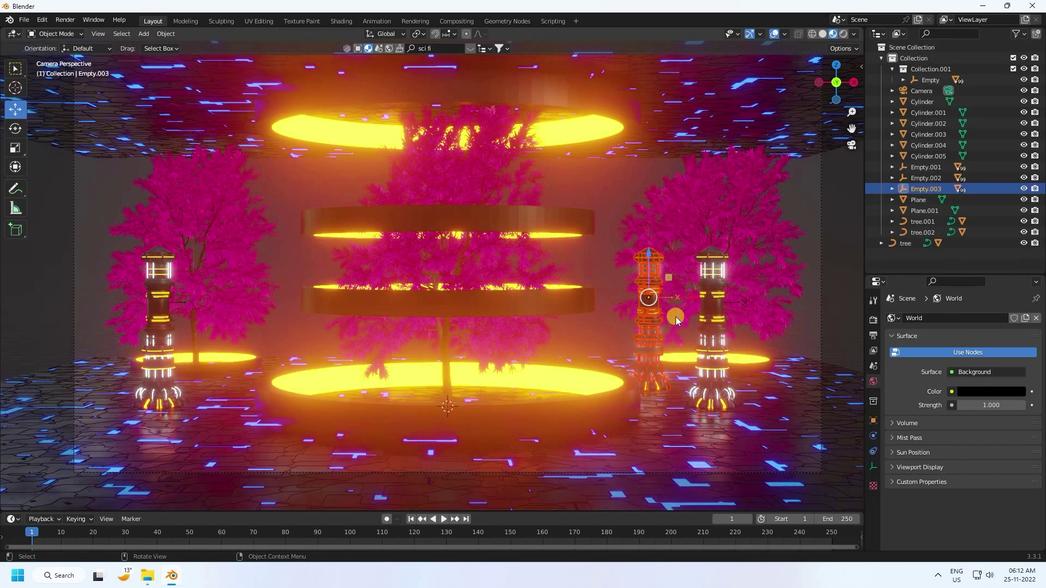
# Paste a copy of Empty.003 and move it along X beside the left tree
pyautogui.hotkey('ctrl', 'c')
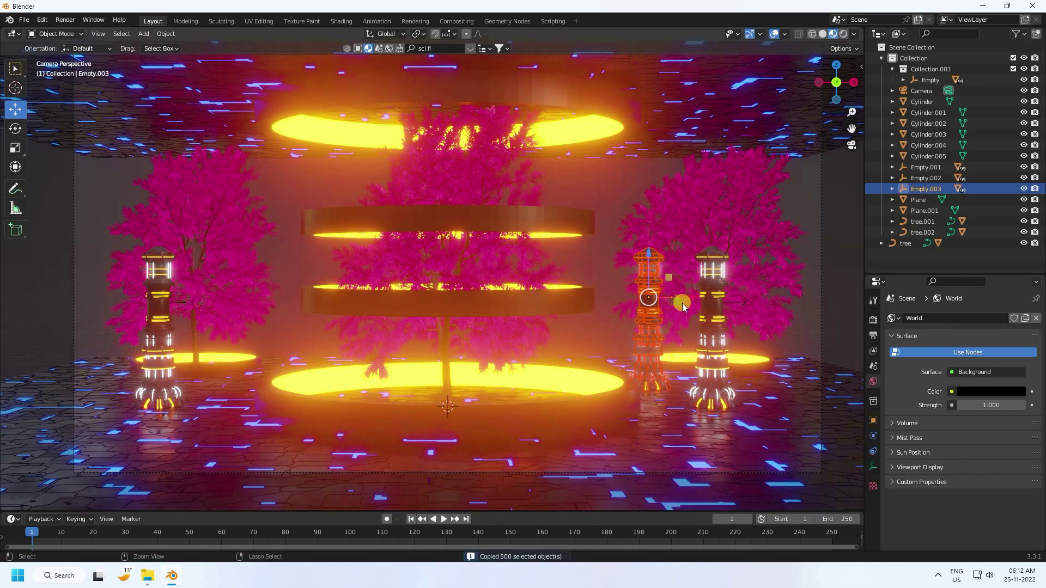
pyautogui.hotkey('ctrl', 'v')
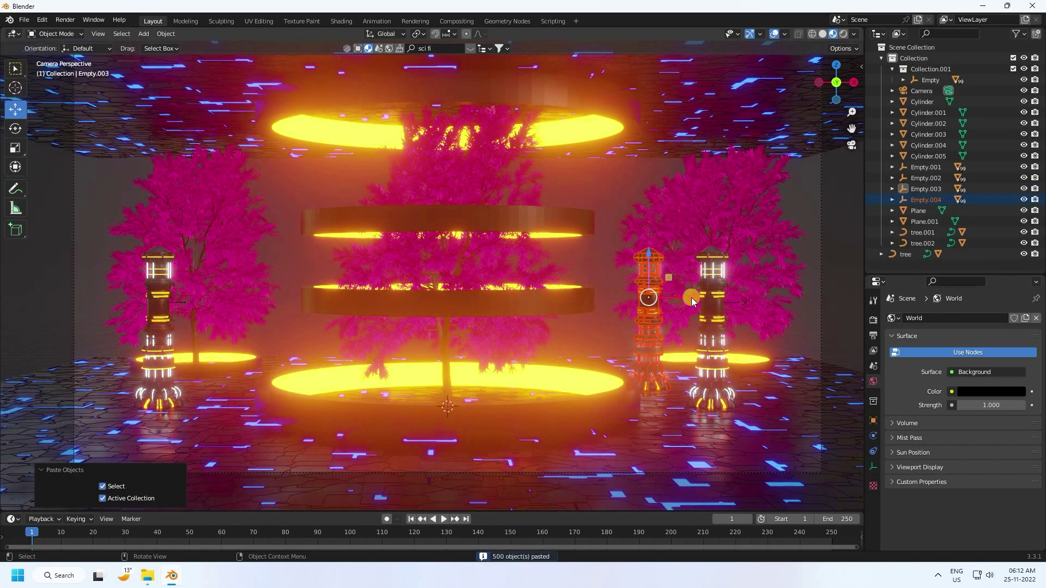
pyautogui.press('g')
pyautogui.press('x')
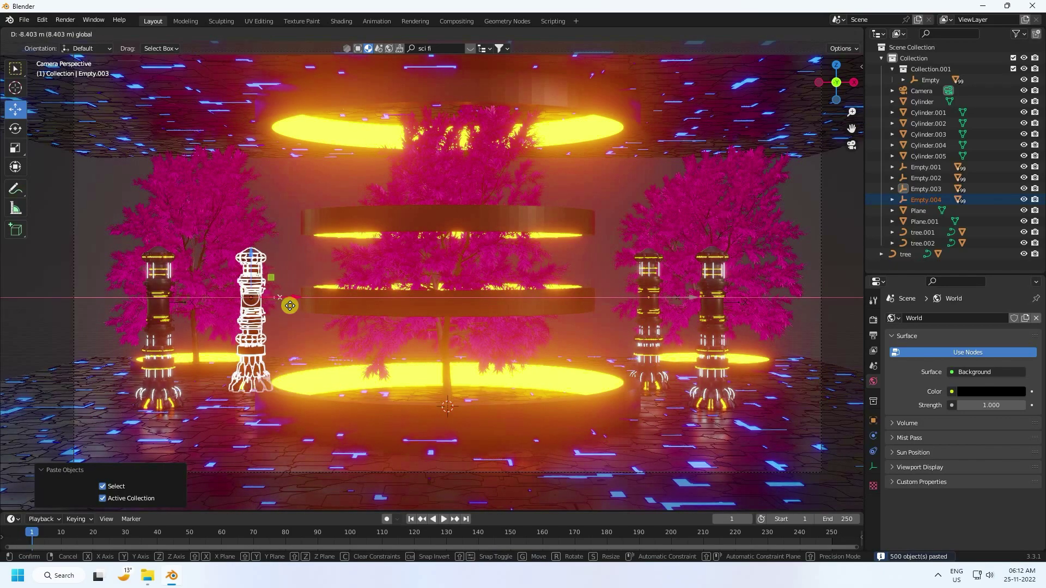
pyautogui.click(284, 304)
pyautogui.click(285, 245)
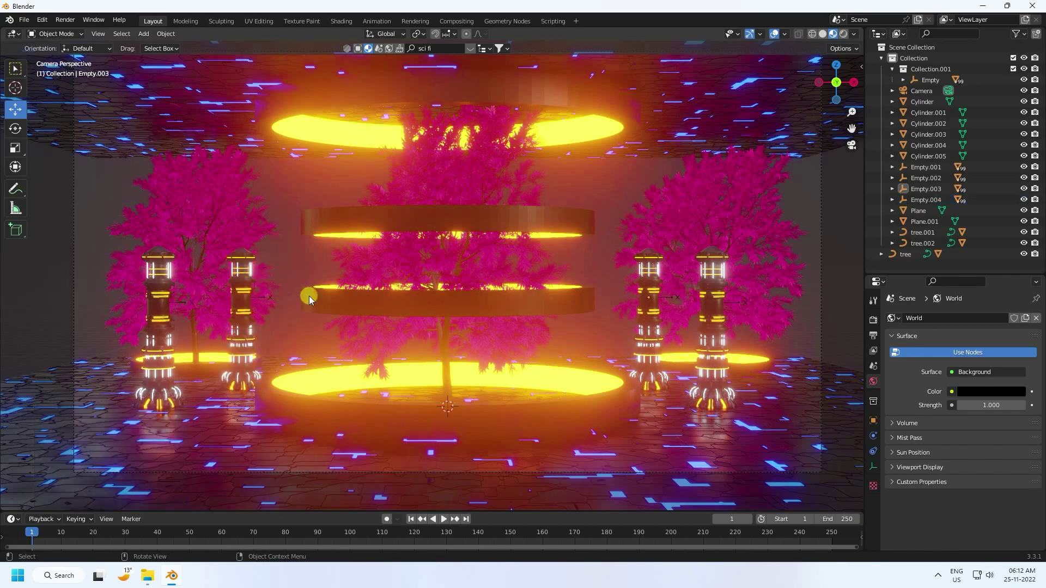
# Save the scene as vvv.blend and check it in Rendered shading
pyautogui.hotkey('ctrl', 's')
pyautogui.click(845, 36)
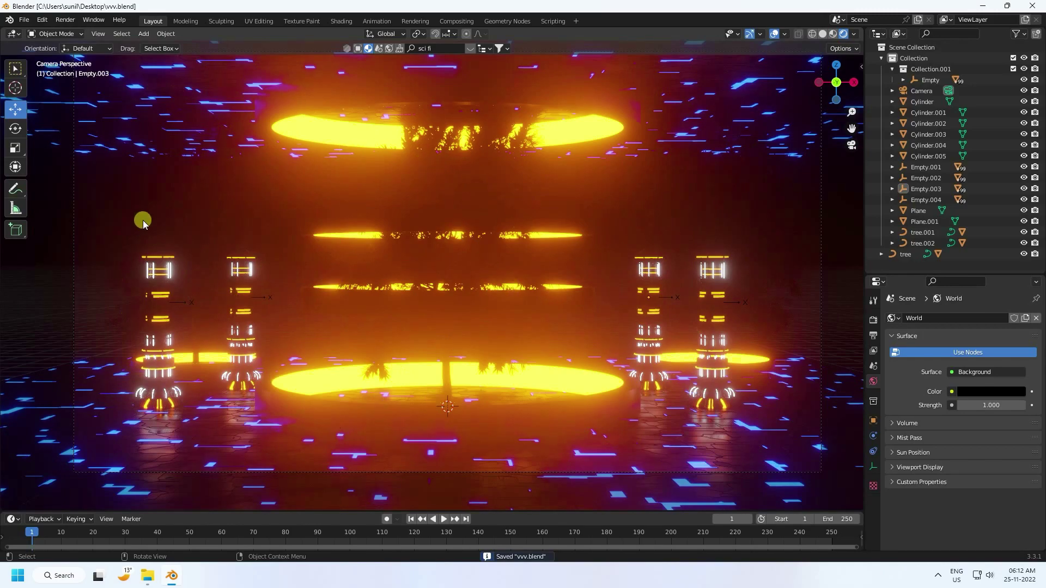
pyautogui.click(833, 34)
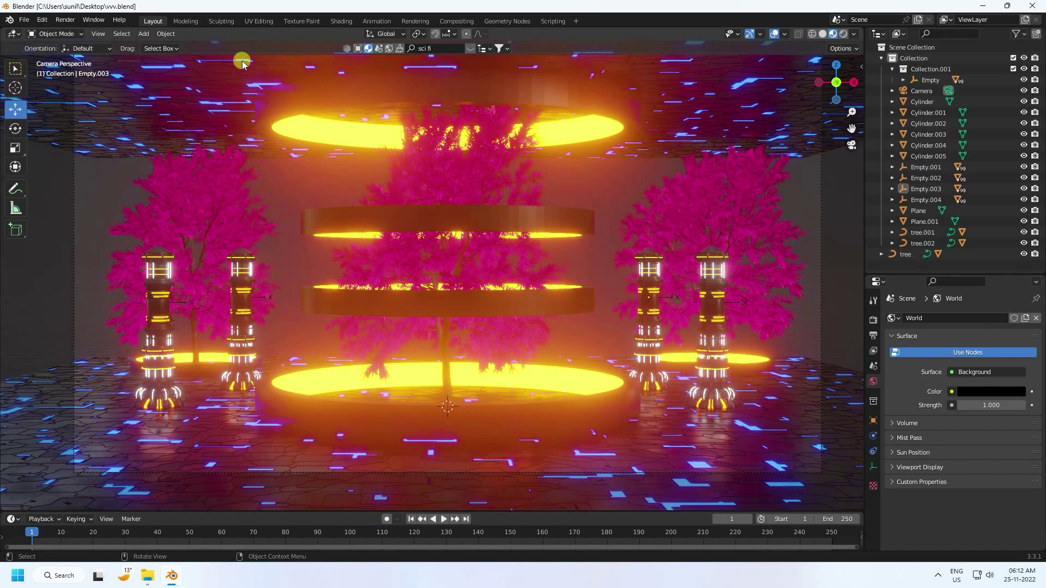
# Add an Area light and raise it above the scene
pyautogui.click(144, 33)
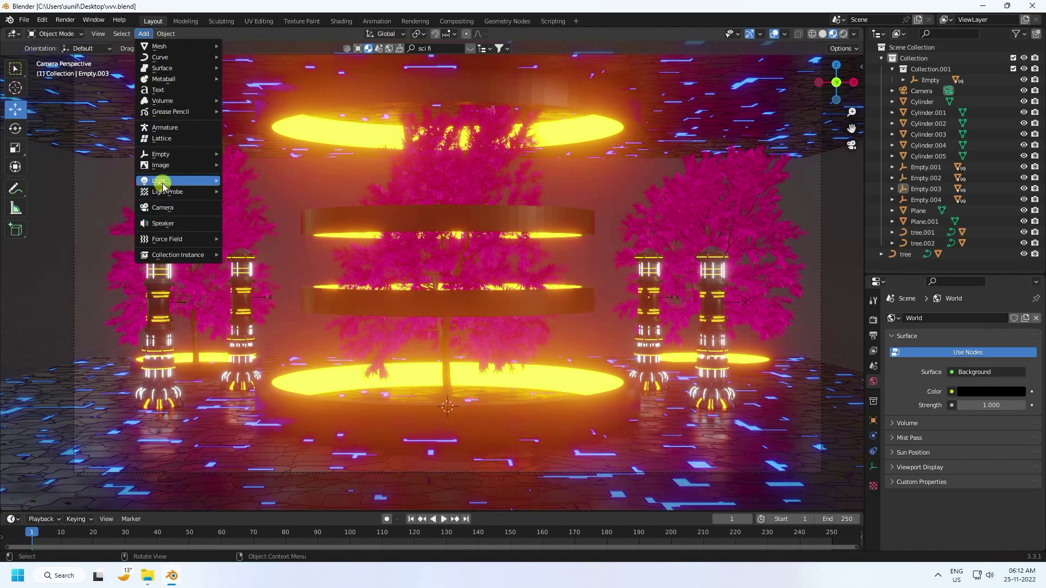
pyautogui.moveTo(164, 181)
pyautogui.click(250, 219)
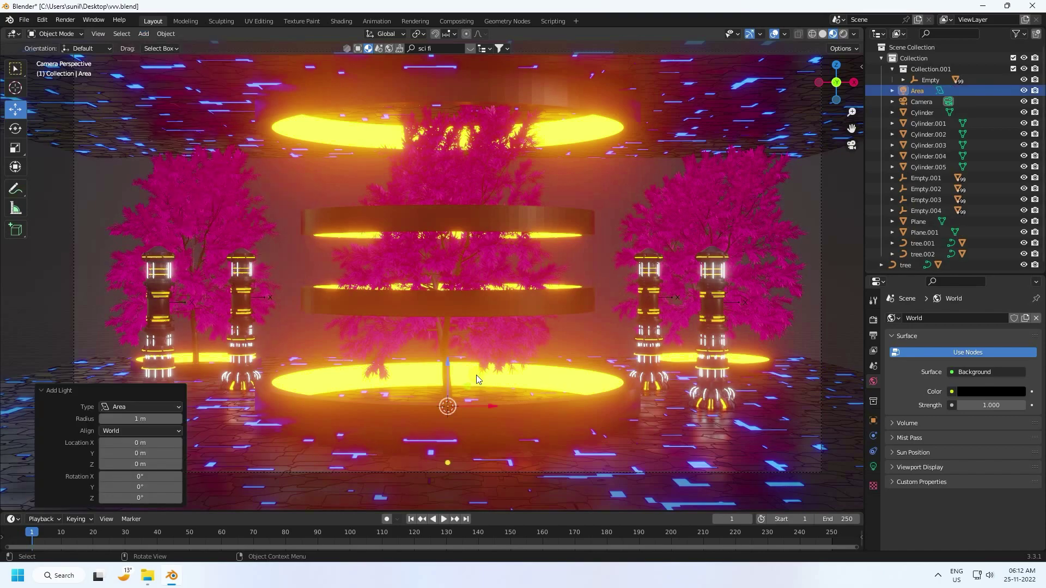
pyautogui.moveTo(449, 357); pyautogui.dragTo(460, 89)
pyautogui.moveTo(461, 89); pyautogui.dragTo(435, 294, button='middle')
pyautogui.scroll(4, 443, 321)
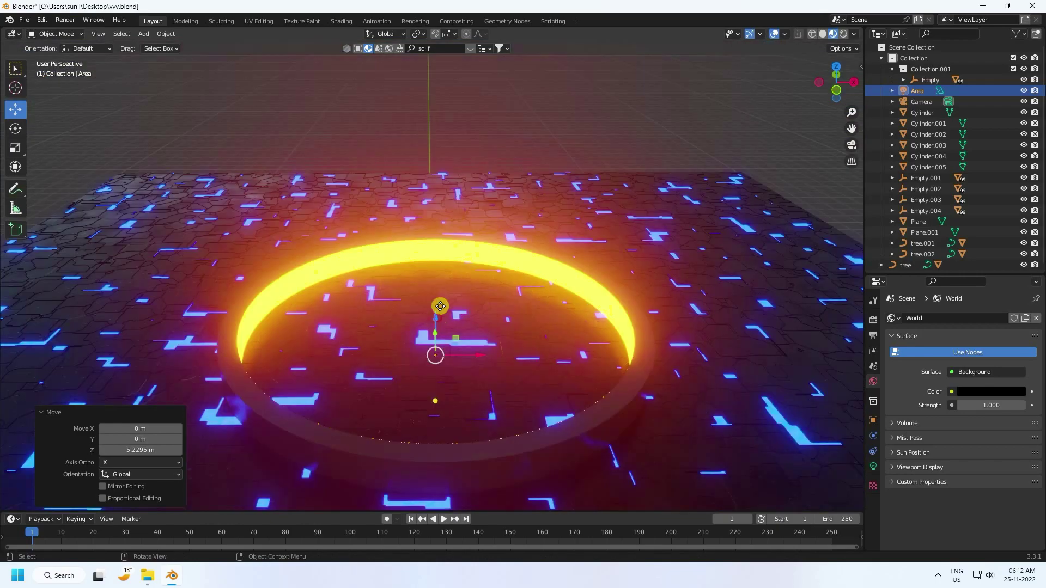
pyautogui.moveTo(441, 306)
pyautogui.mouseDown()
pyautogui.moveTo(441, 297)
pyautogui.moveTo(447, 309)
pyautogui.mouseUp()
pyautogui.press('KP_0')
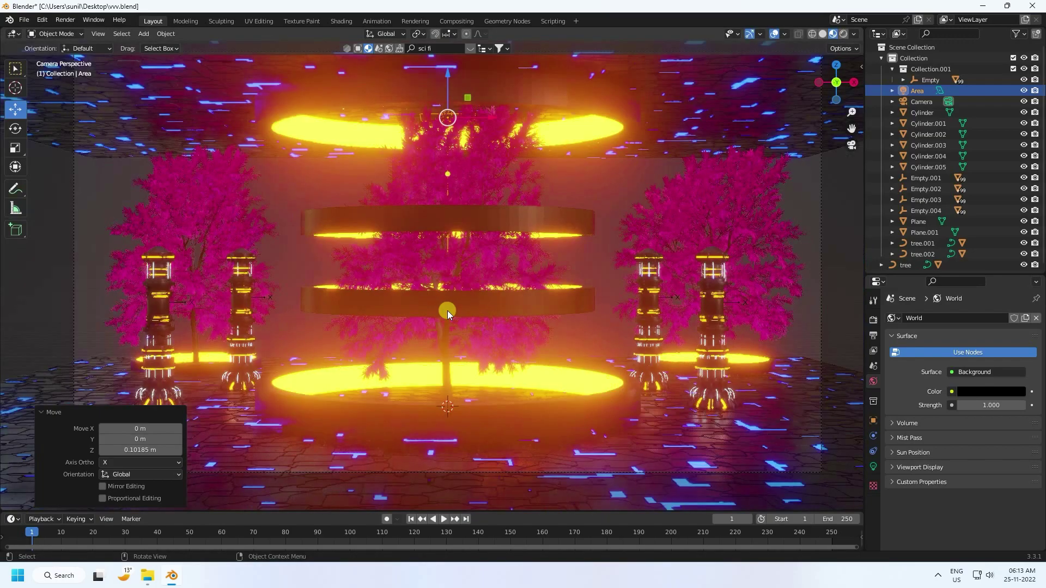
# Give the Area light 5000 W power and hue 0.6, saturation 1, then save
pyautogui.click(873, 471)
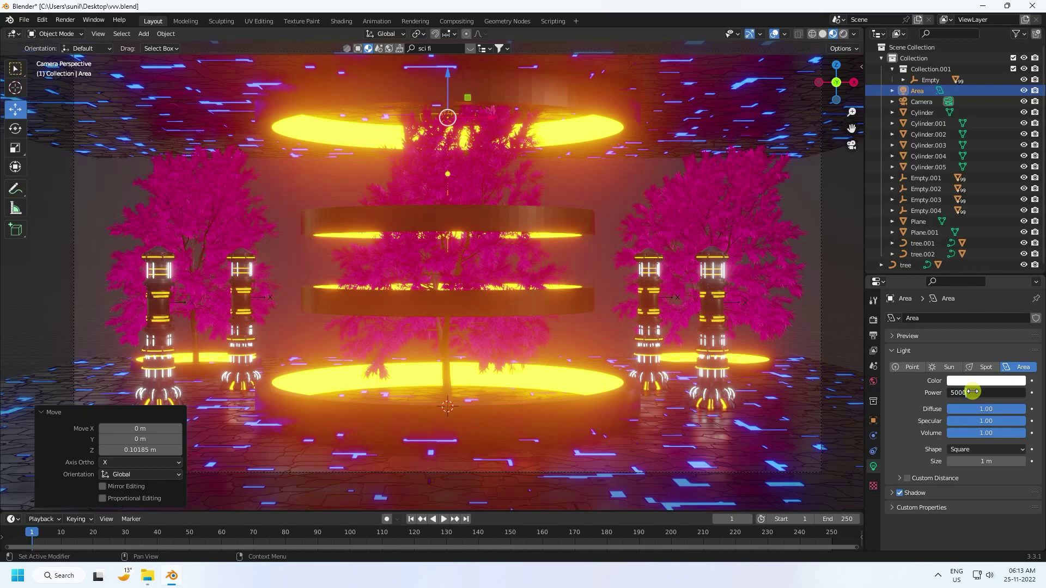
pyautogui.press('Return')
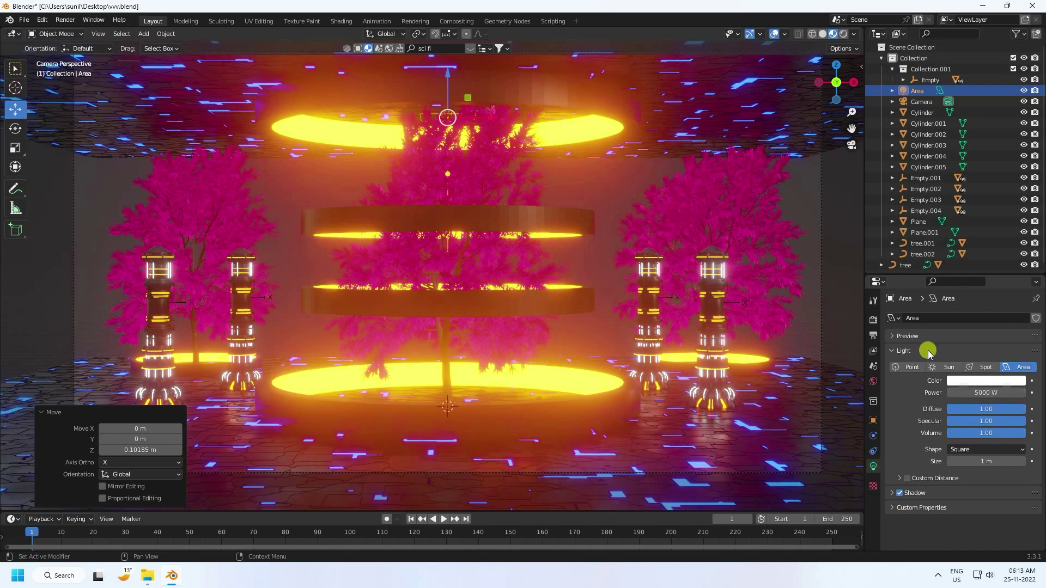
pyautogui.click(921, 92)
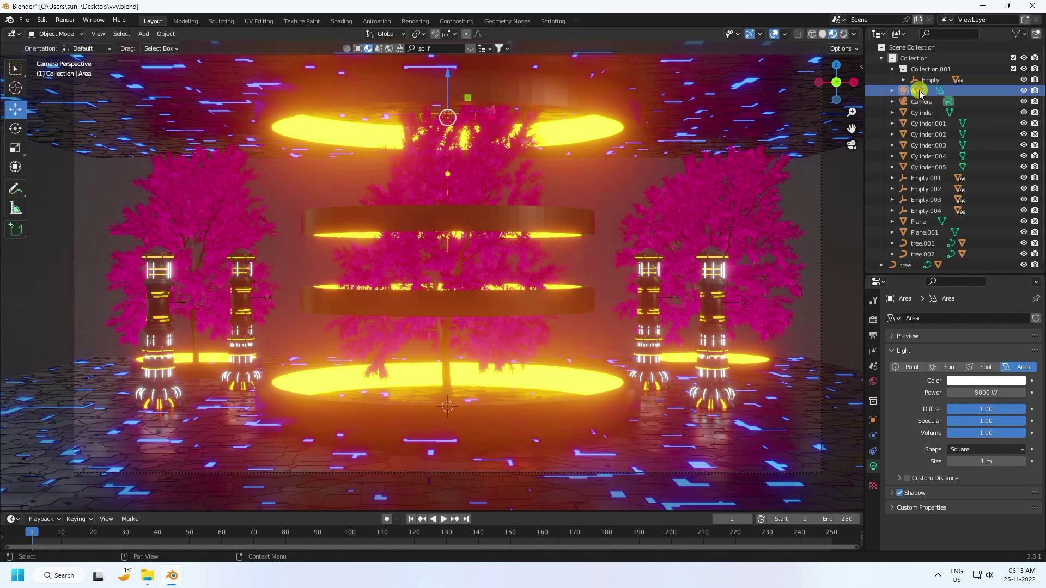
pyautogui.click(981, 382)
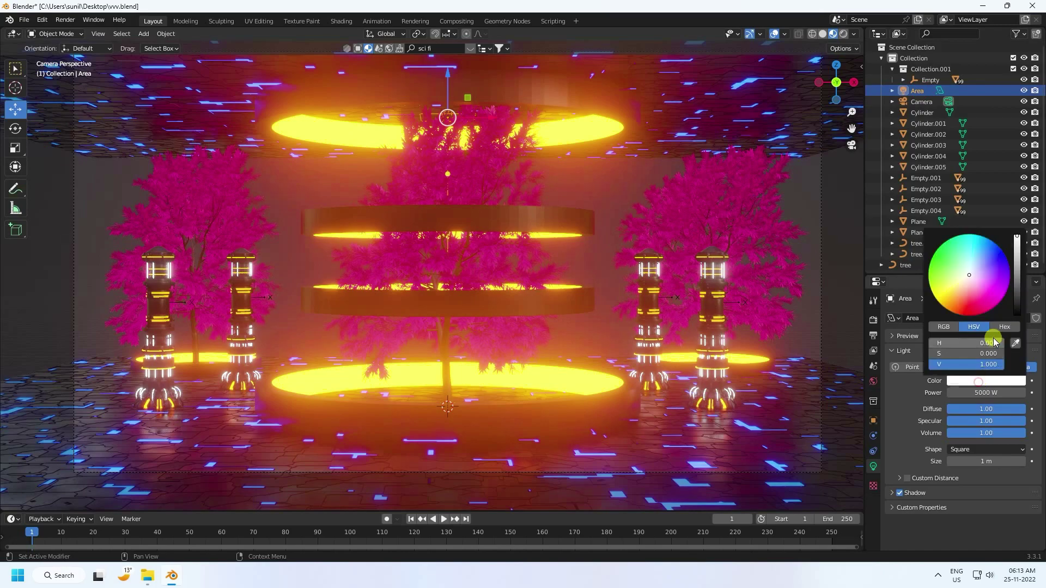
pyautogui.click(958, 346)
pyautogui.write('0.6')
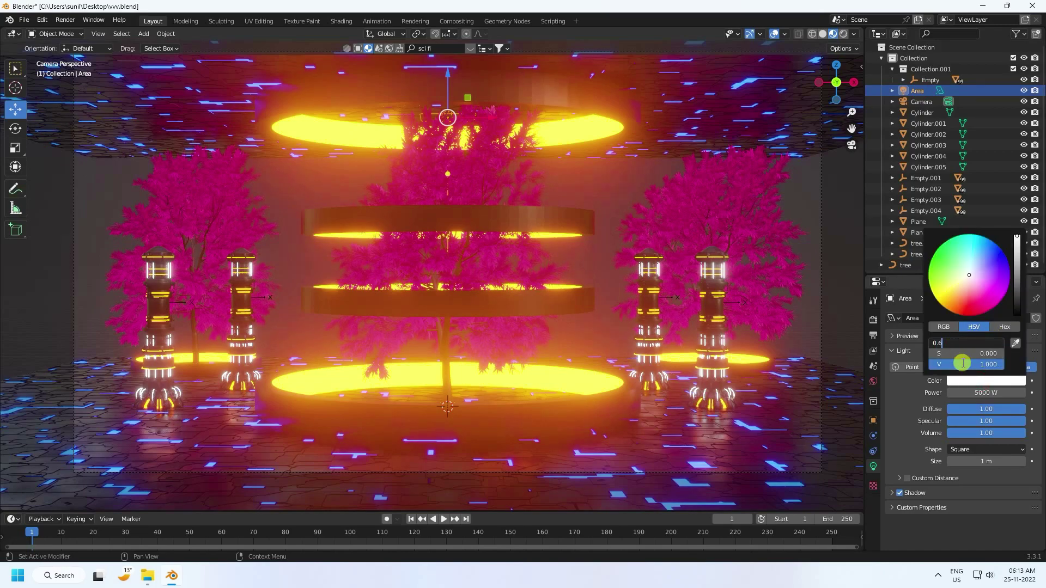
pyautogui.press('Return')
pyautogui.moveTo(959, 356); pyautogui.dragTo(1002, 355)
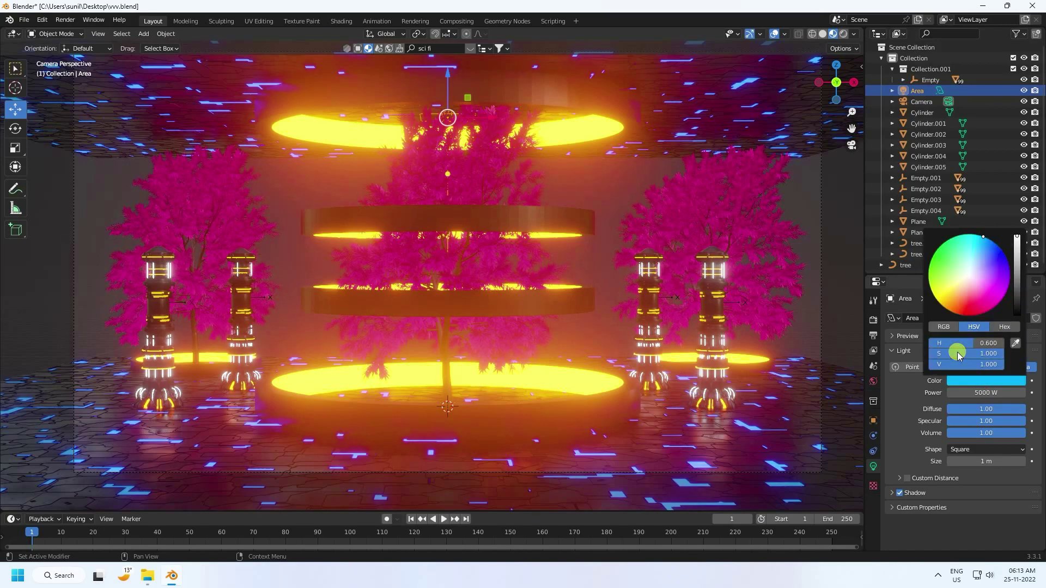
pyautogui.hotkey('ctrl', 's')
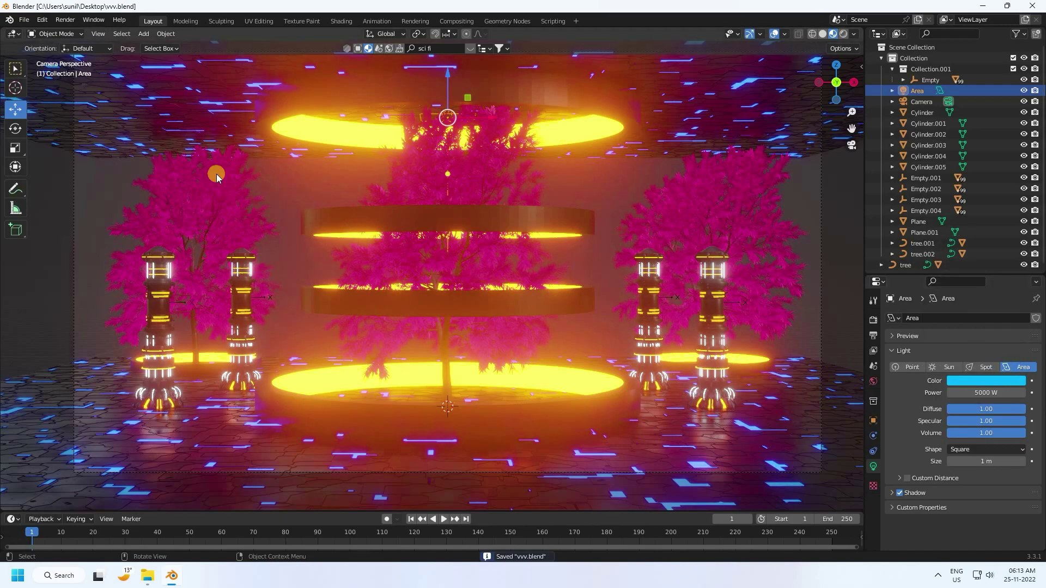
pyautogui.click(844, 34)
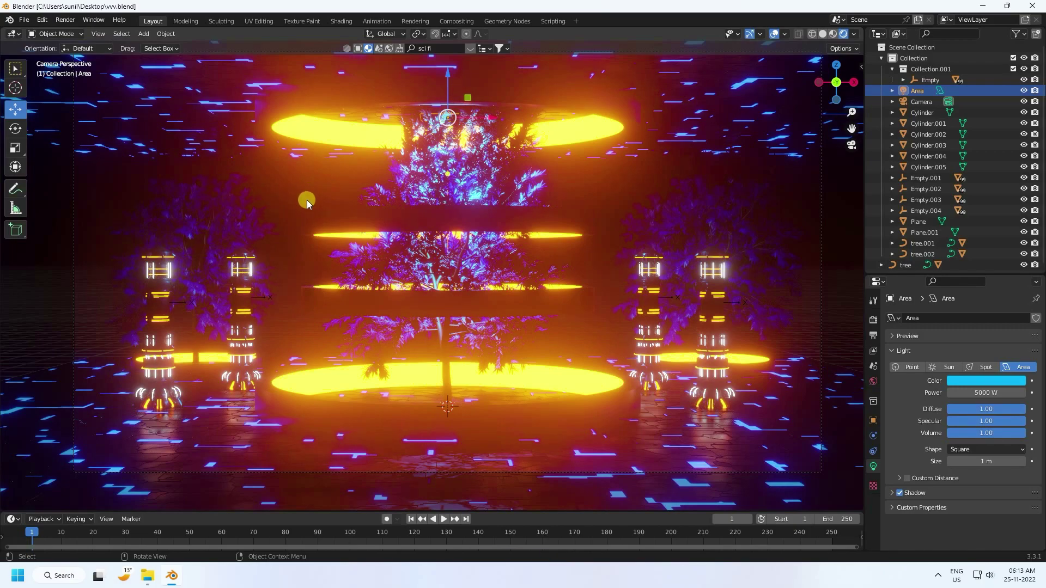
# In the Shading workspace, show the World's shader nodes
pyautogui.click(337, 24)
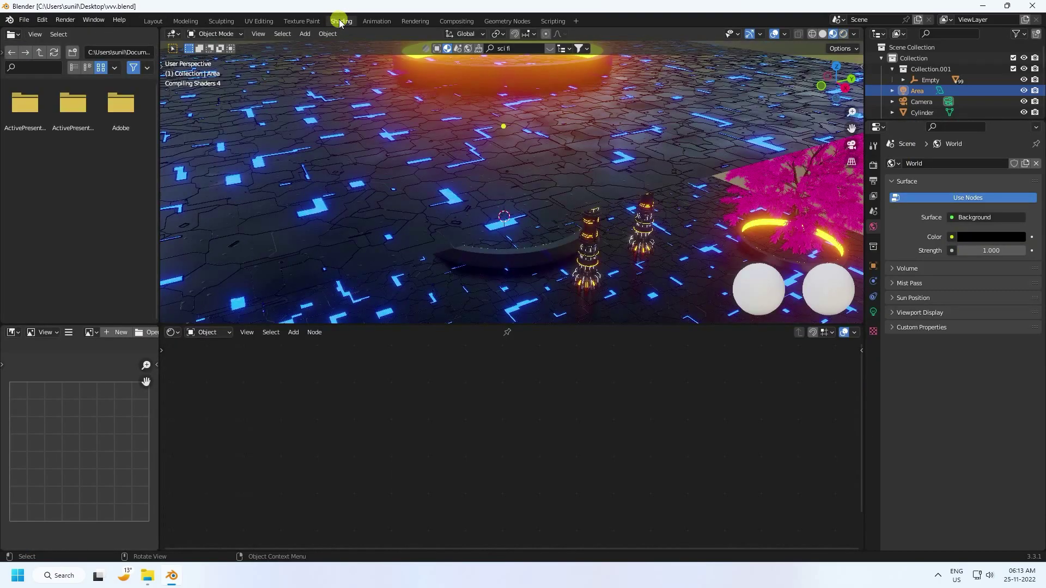
pyautogui.press('KP_0')
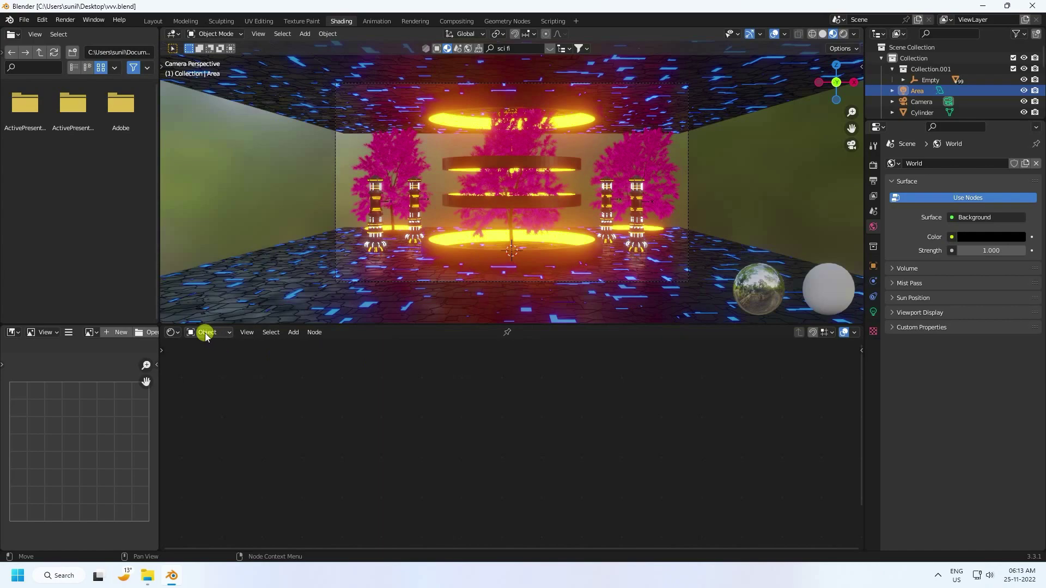
pyautogui.click(208, 356)
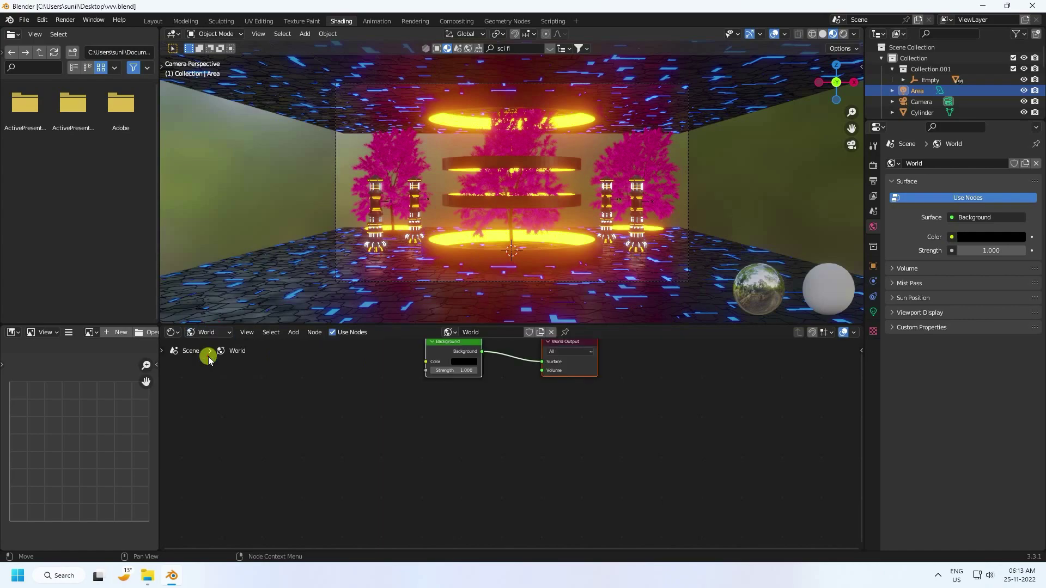
pyautogui.scroll(2, 487, 468)
pyautogui.moveTo(490, 429); pyautogui.dragTo(518, 427, button='middle')
pyautogui.scroll(-2, 516, 427)
# Add a Principled Volume below the Background and connect it to World Output Volume
pyautogui.click(293, 332)
pyautogui.click(303, 346)
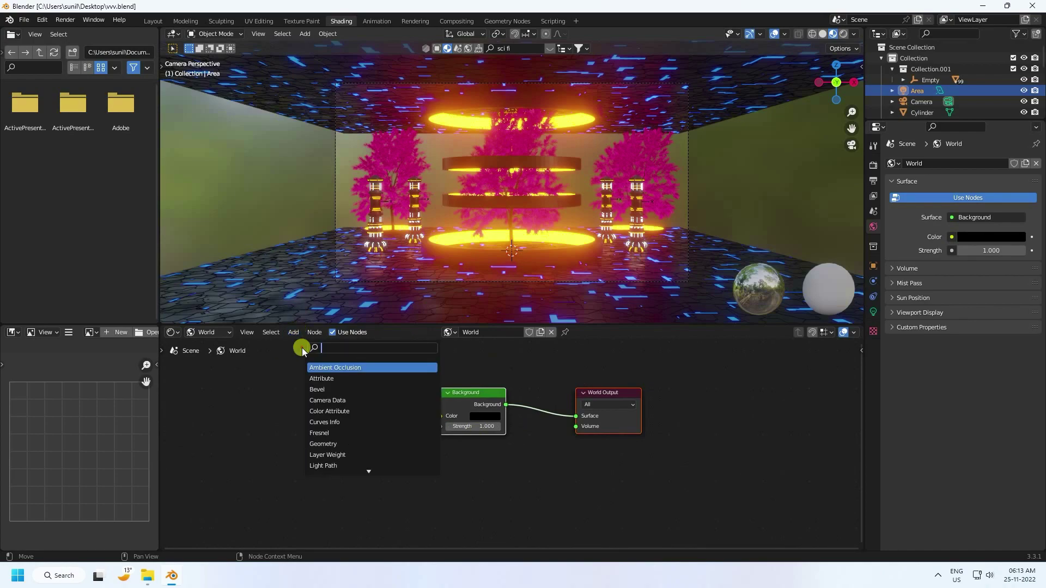
pyautogui.write('pri')
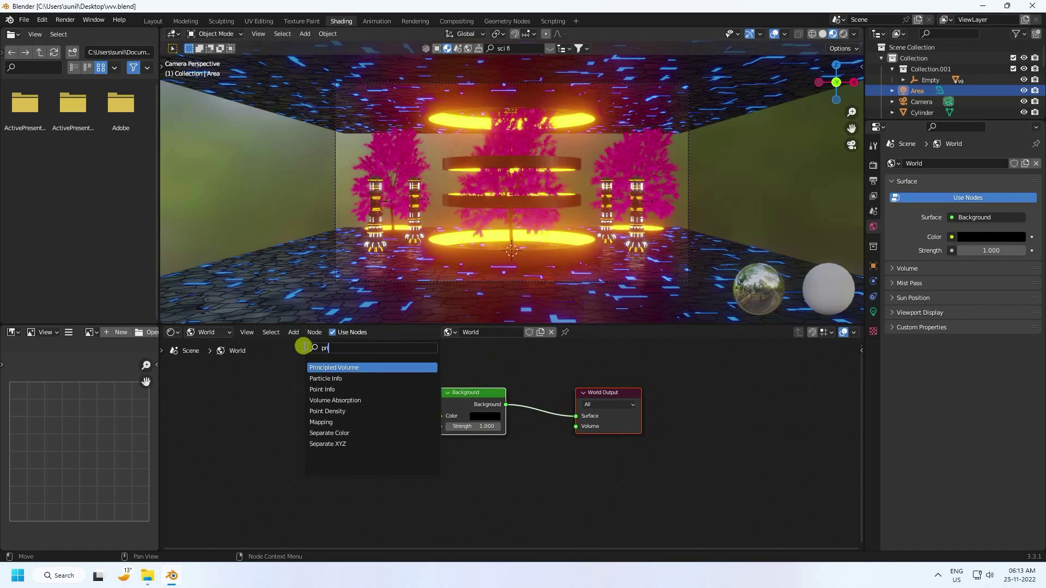
pyautogui.click(329, 367)
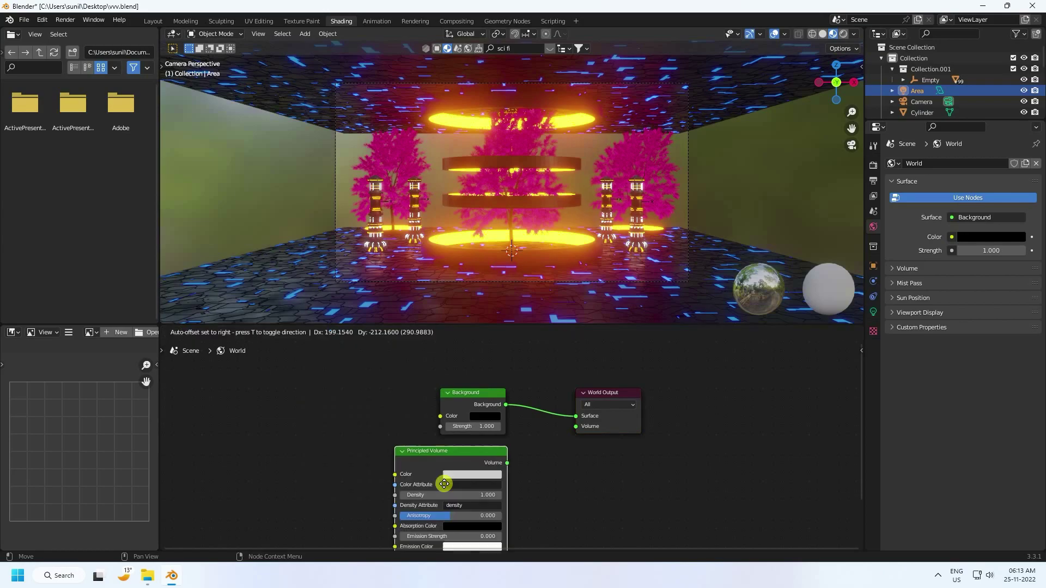
pyautogui.click(412, 463)
pyautogui.moveTo(511, 432); pyautogui.dragTo(463, 444, button='middle')
pyautogui.scroll(1, 376, 414)
pyautogui.moveTo(460, 436); pyautogui.dragTo(518, 390)
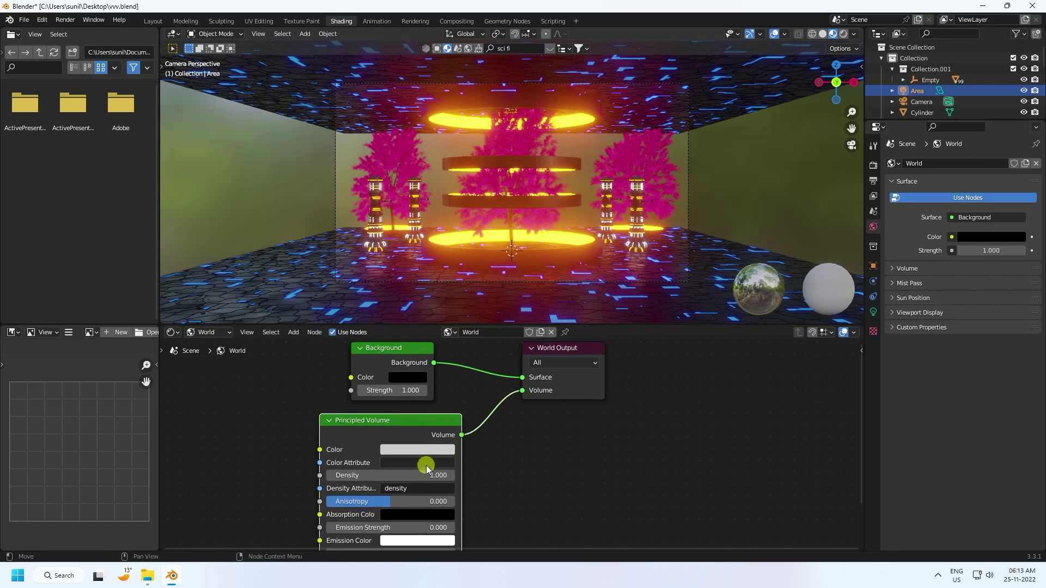
# Set the Principled Volume density to 0.01 and return to the Layout workspace
pyautogui.click(843, 34)
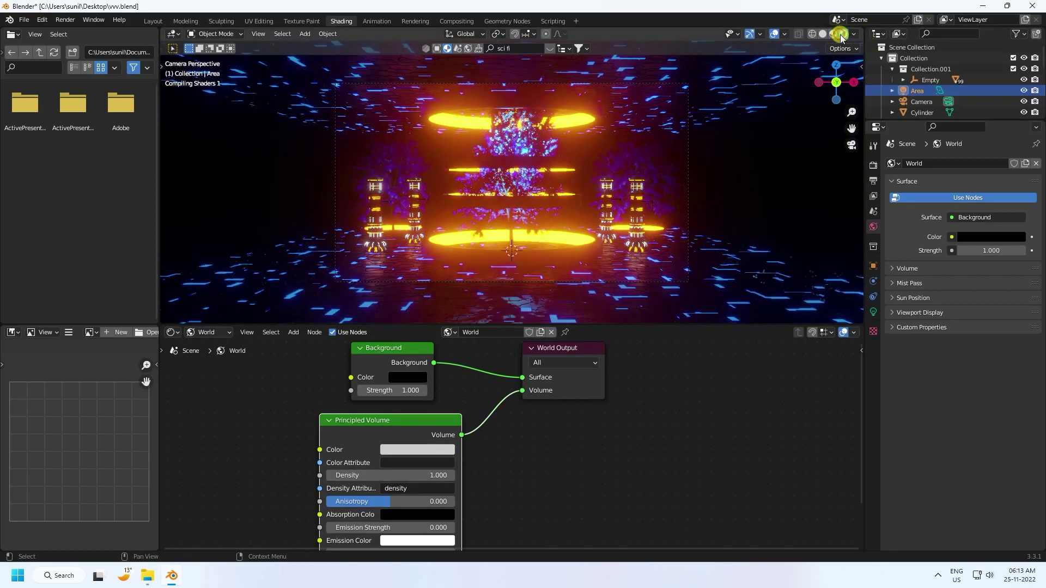
pyautogui.moveTo(529, 471); pyautogui.dragTo(541, 446, button='middle')
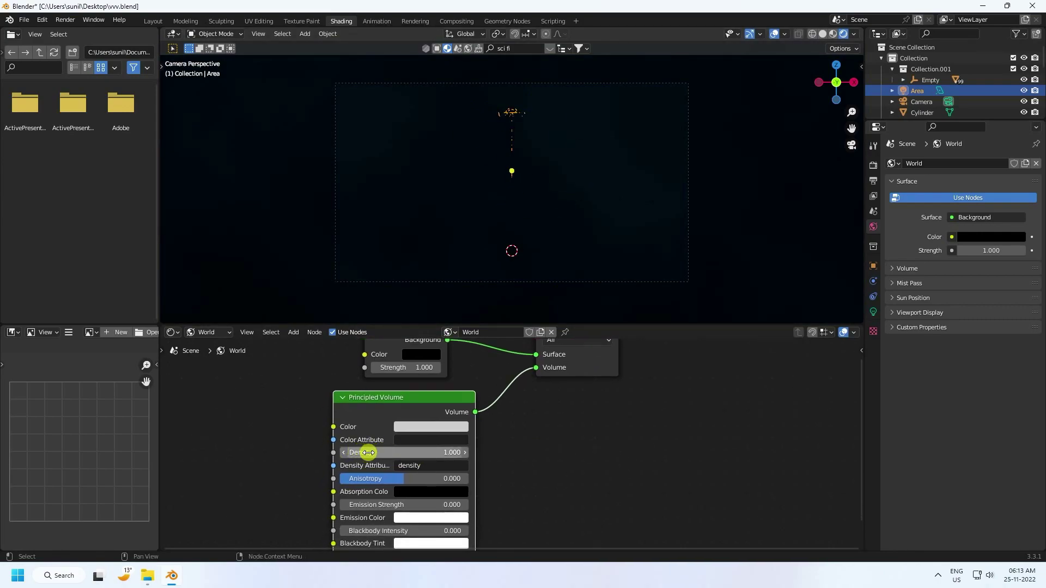
pyautogui.click(372, 453)
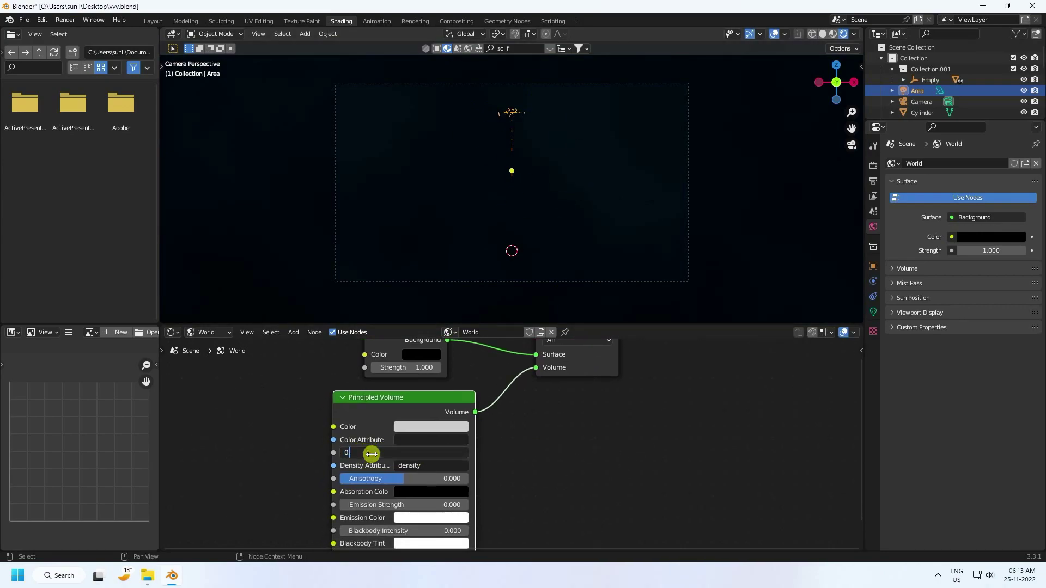
pyautogui.press('Return')
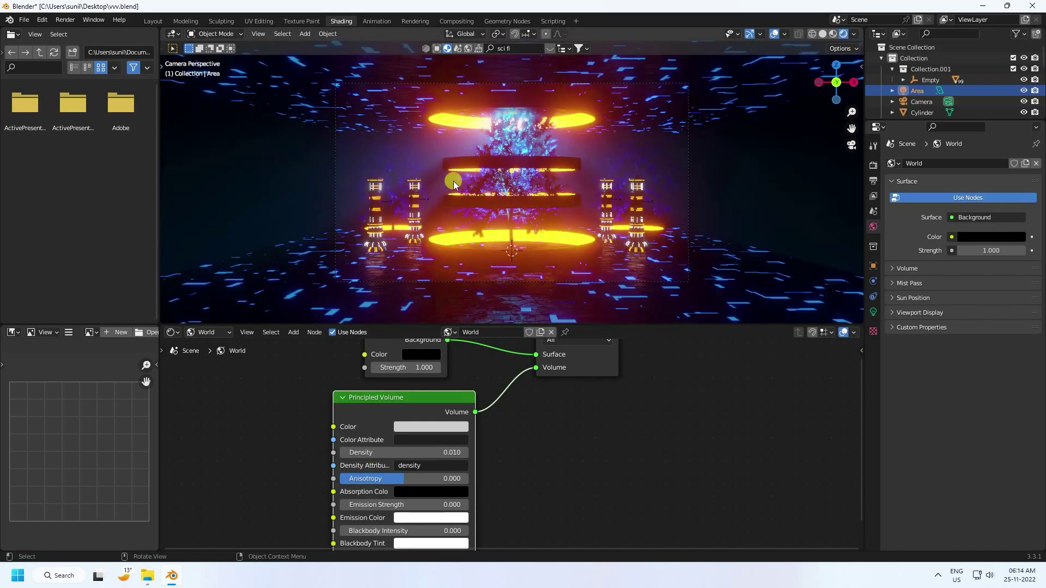
pyautogui.scroll(1, 469, 177)
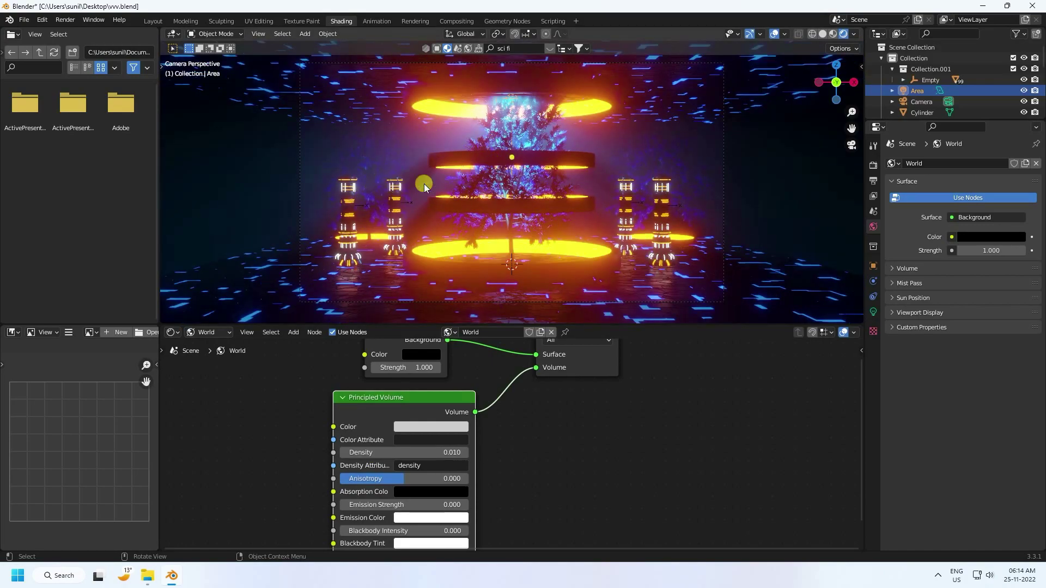
pyautogui.moveTo(385, 328); pyautogui.dragTo(374, 437)
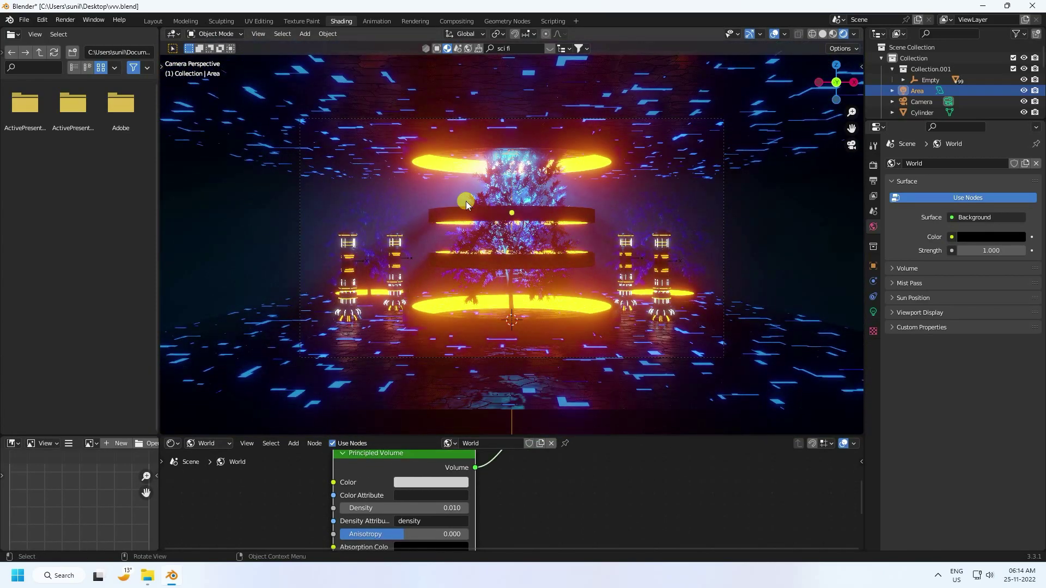
pyautogui.click(153, 20)
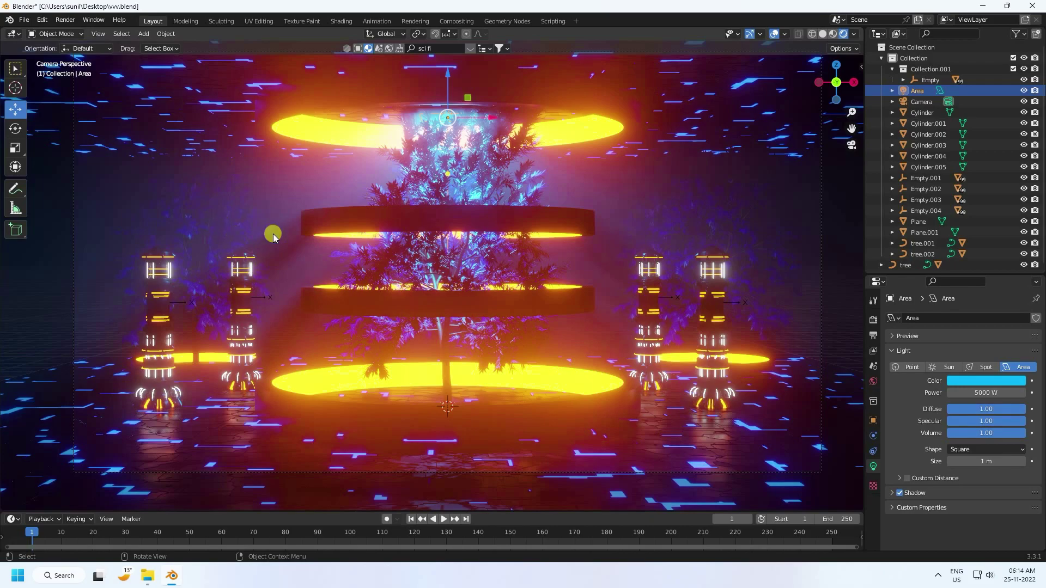
# In top view, duplicate the Area light and place Area.001 over the right tree
pyautogui.click(832, 34)
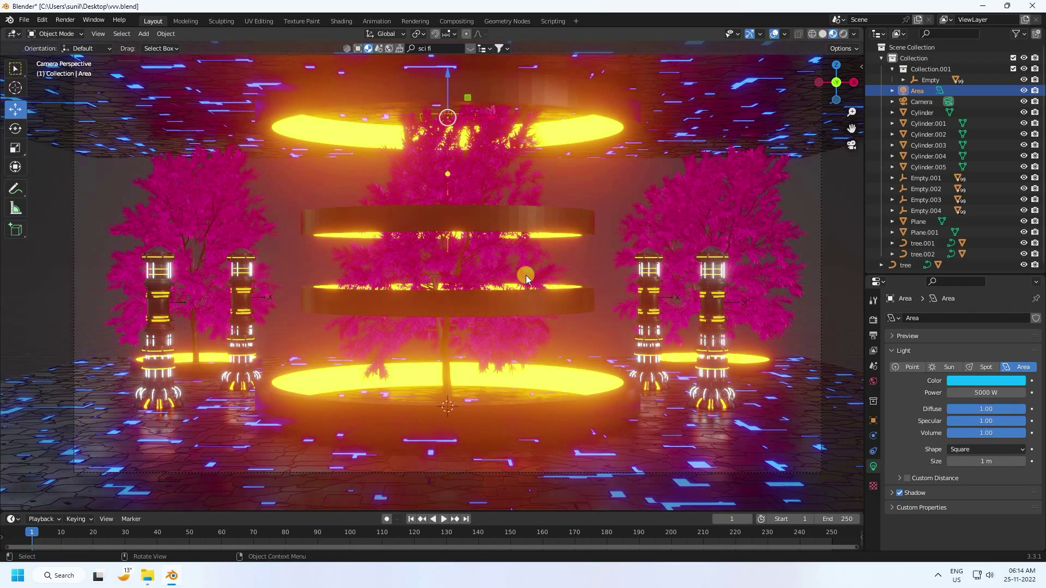
pyautogui.press('KP_7')
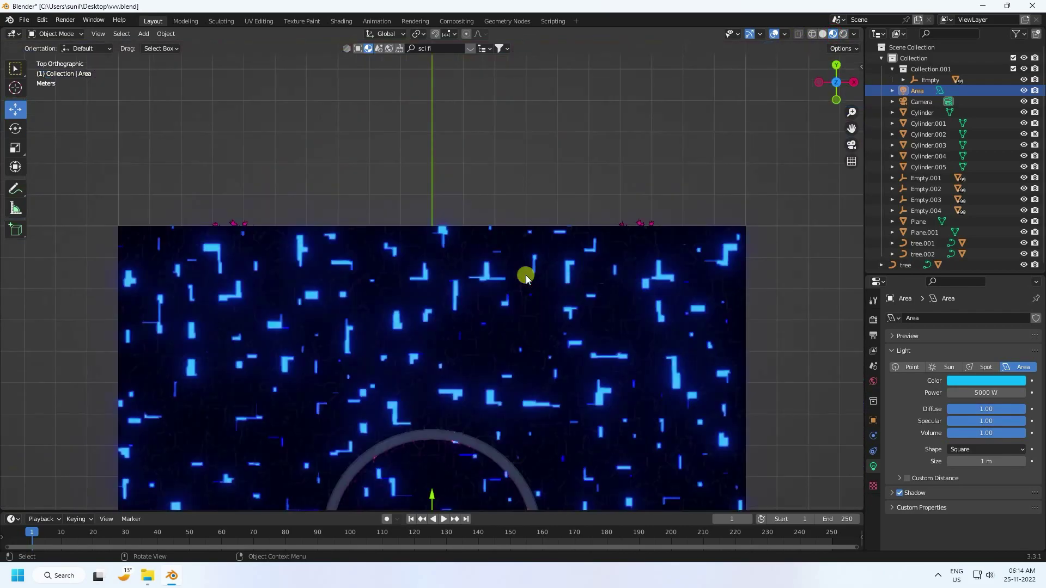
pyautogui.click(812, 35)
pyautogui.keyDown('shift'); pyautogui.moveTo(476, 358); pyautogui.dragTo(479, 213, button='middle'); pyautogui.keyUp('shift')
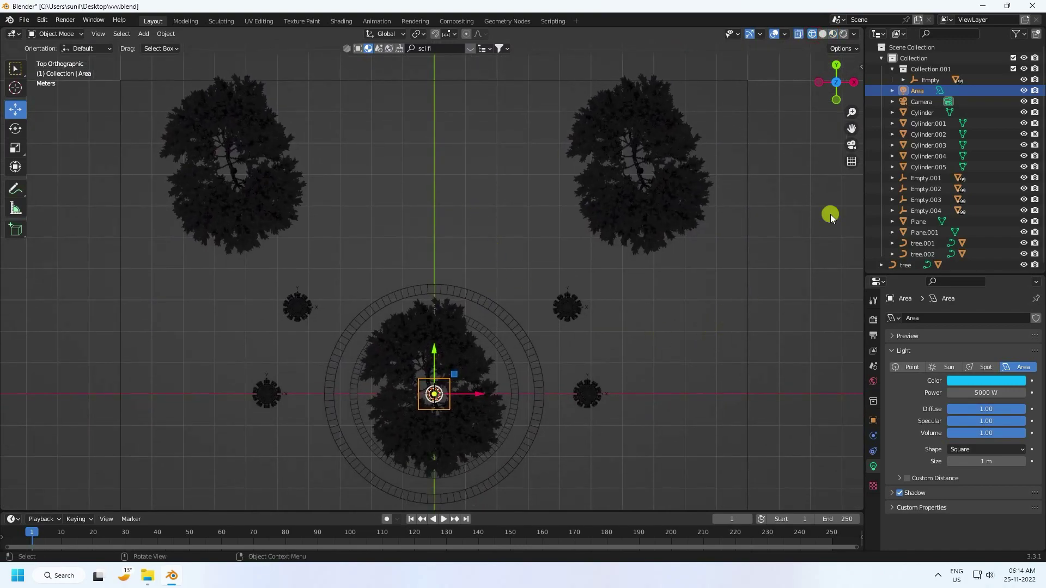
pyautogui.hotkey('ctrl', 'c')
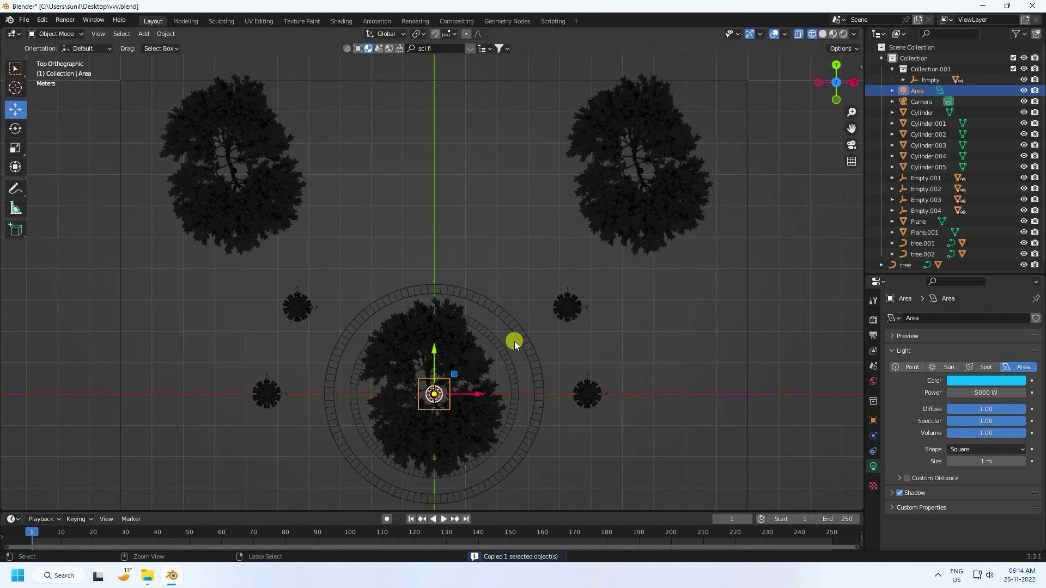
pyautogui.hotkey('ctrl', 'v')
pyautogui.click(915, 103)
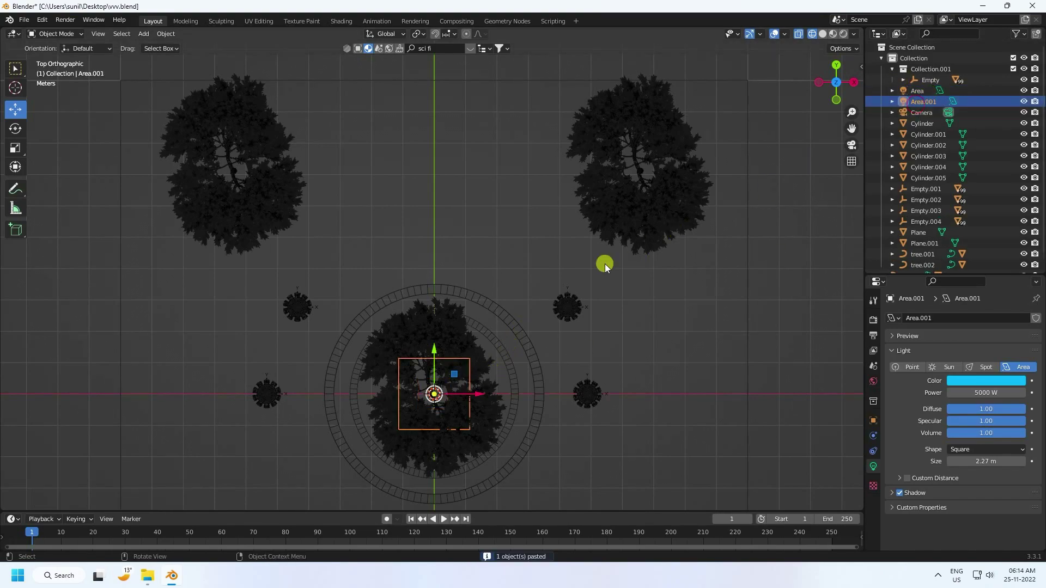
pyautogui.moveTo(435, 347); pyautogui.dragTo(451, 93)
pyautogui.moveTo(483, 154); pyautogui.dragTo(689, 152)
pyautogui.moveTo(642, 110); pyautogui.dragTo(645, 129)
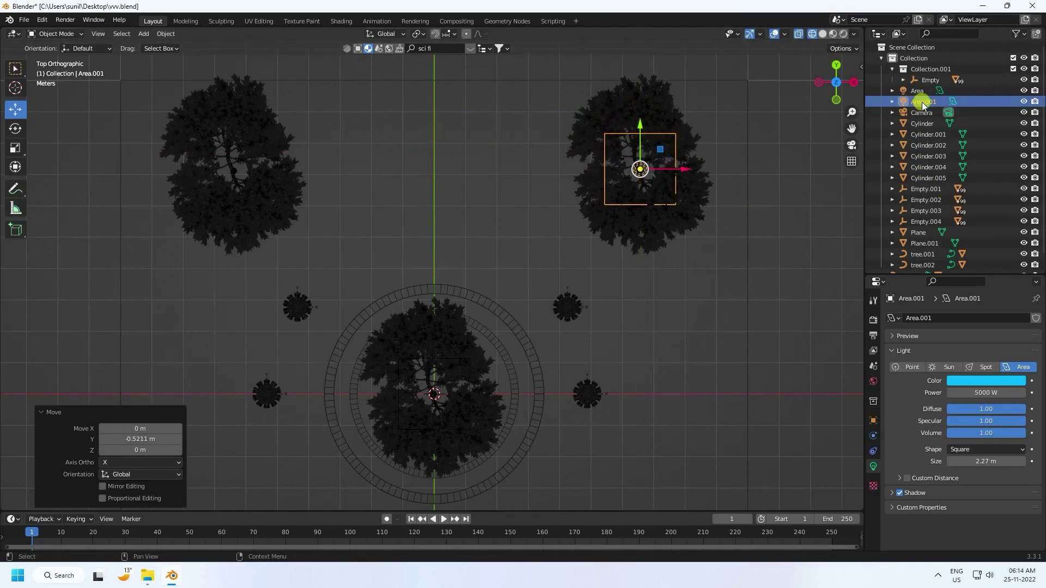
# Duplicate again, move Area.002 over the left tree and render from the camera
pyautogui.hotkey('ctrl', 'c')
pyautogui.hotkey('ctrl', 'v')
pyautogui.moveTo(677, 173); pyautogui.dragTo(277, 195)
pyautogui.press('KP_0')
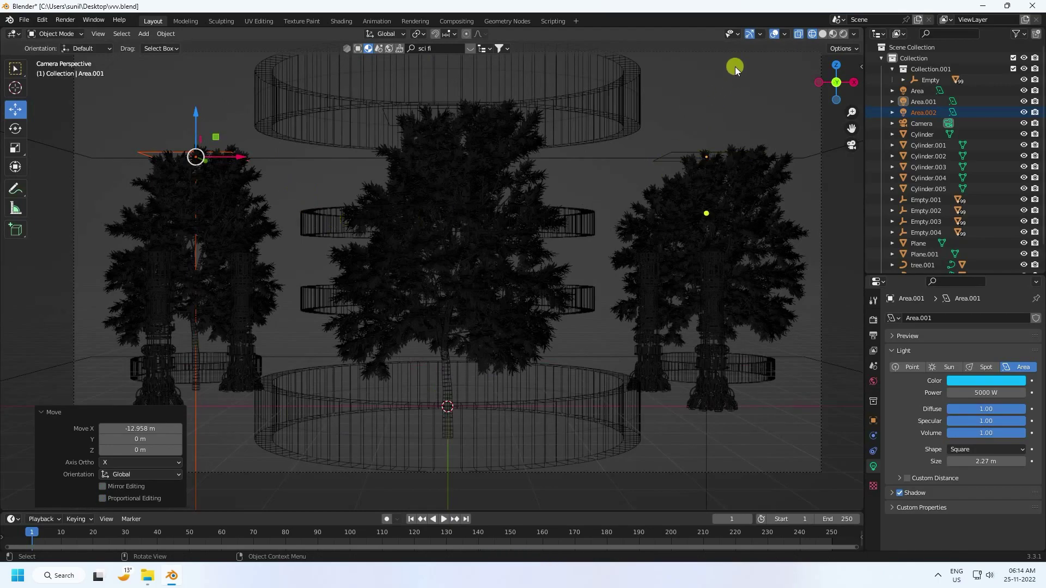
pyautogui.click(844, 33)
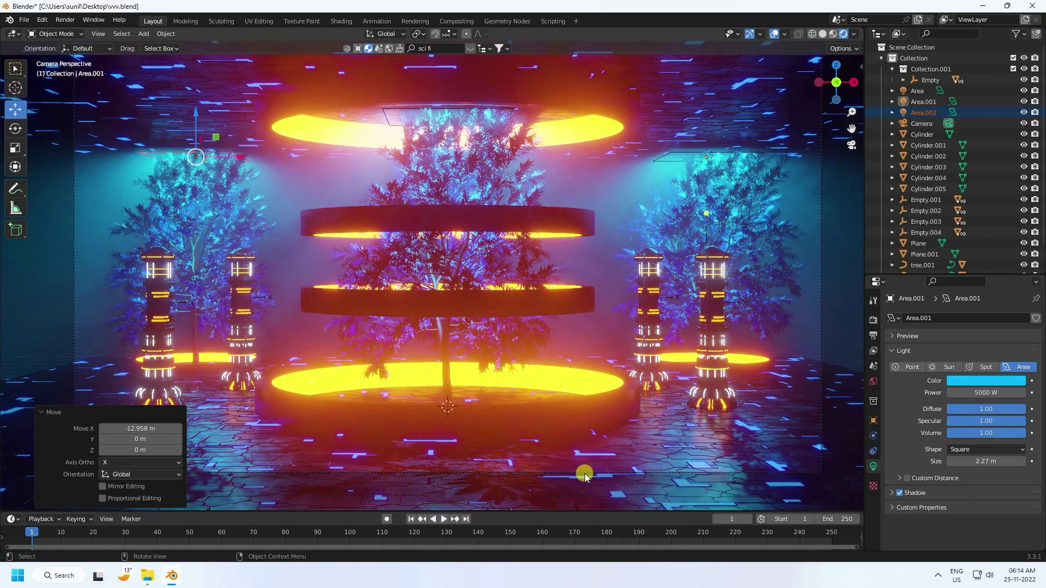
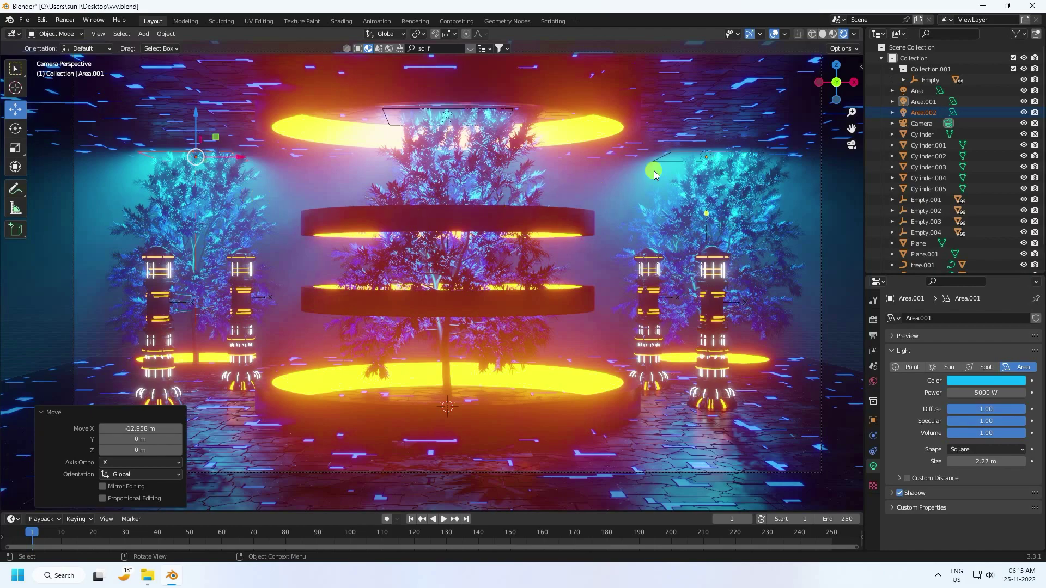
# Select the Area, Area.001 and Area.002 lights and raise them slightly along Z
pyautogui.click(920, 111)
pyautogui.keyDown('shift'); pyautogui.click(918, 103); pyautogui.keyUp('shift')
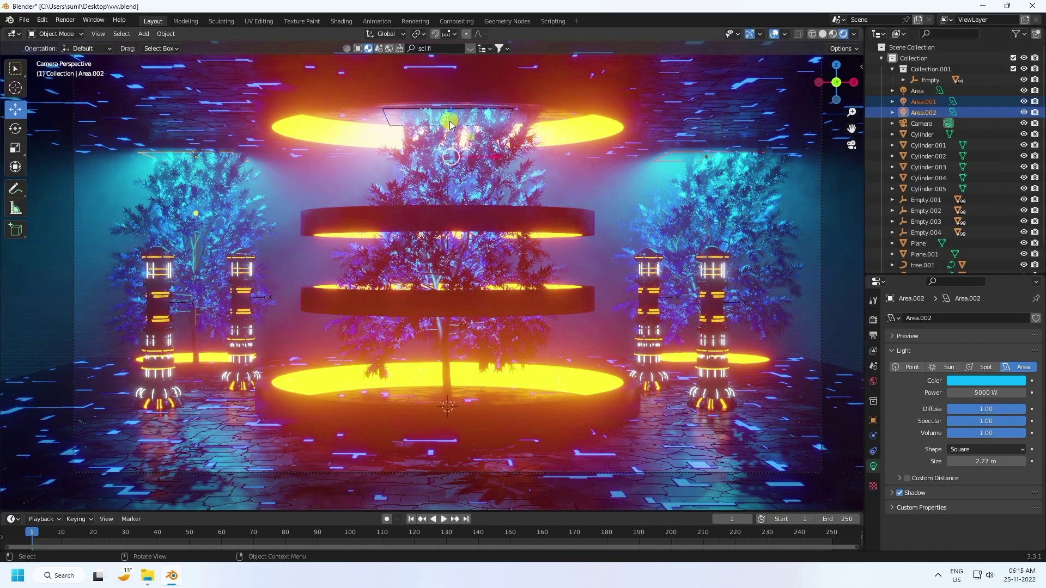
pyautogui.keyDown('shift'); pyautogui.click(916, 91); pyautogui.keyUp('shift')
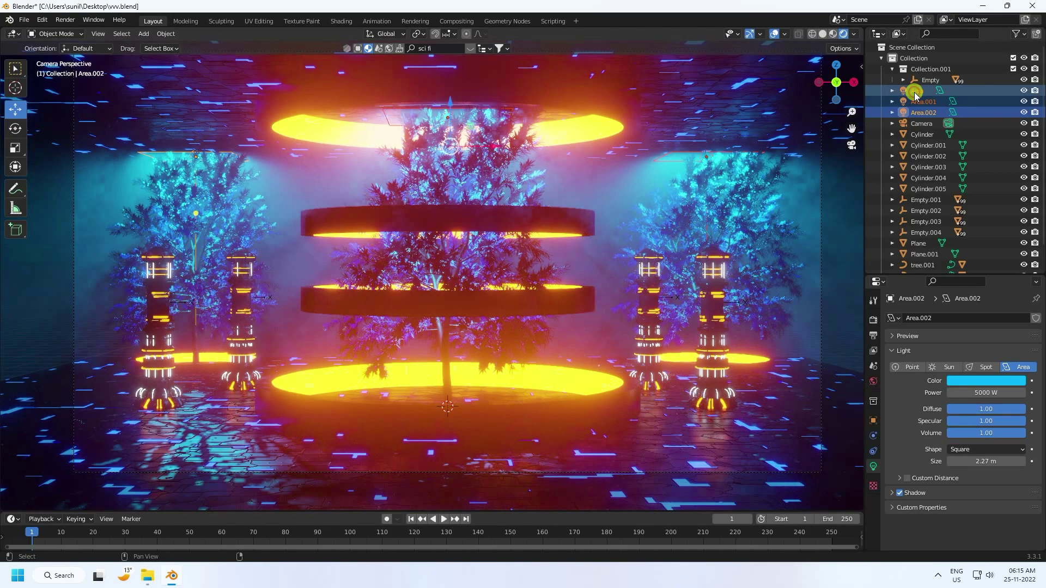
pyautogui.moveTo(447, 104); pyautogui.dragTo(451, 90)
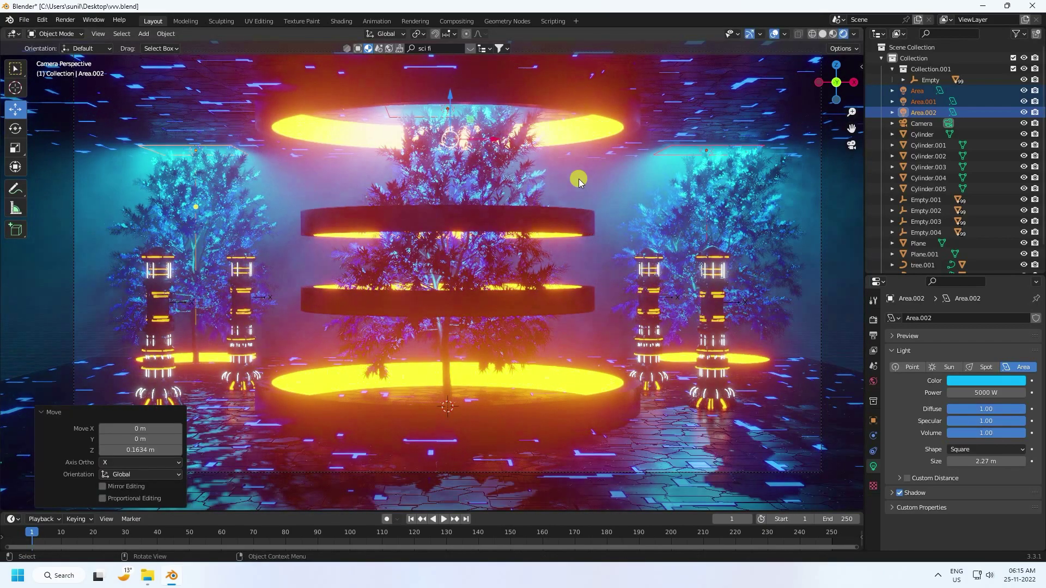
pyautogui.click(579, 179)
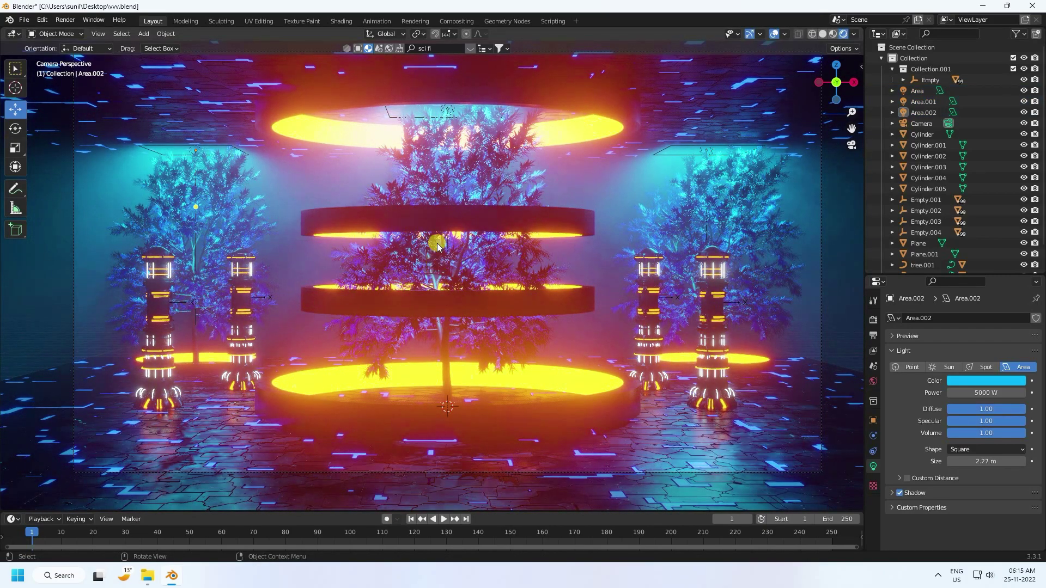
# Duplicate the Area light as Area.003 and save vvv.blend
pyautogui.click(918, 91)
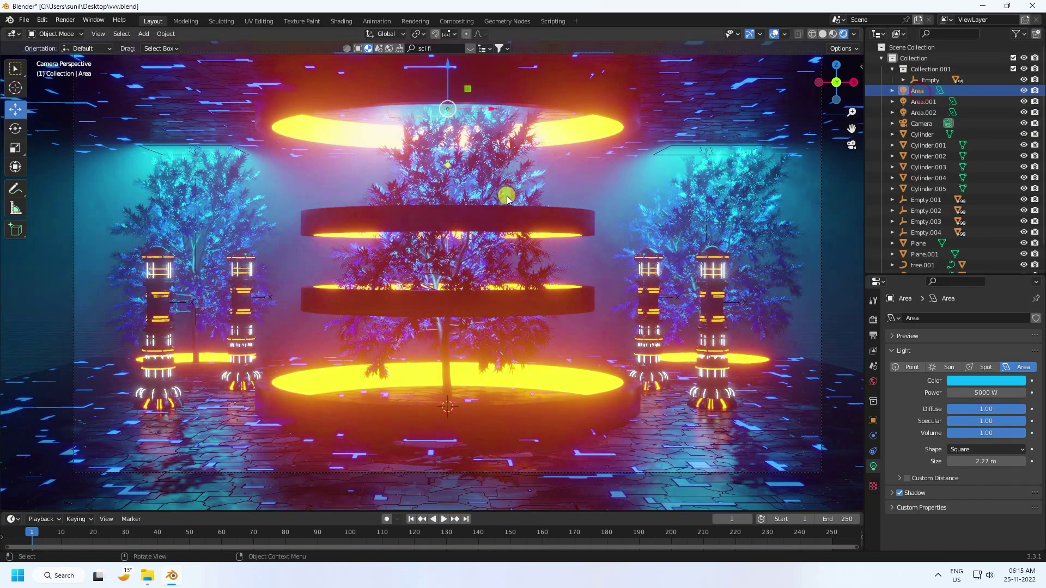
pyautogui.hotkey('ctrl', 'c')
pyautogui.hotkey('ctrl', 'v')
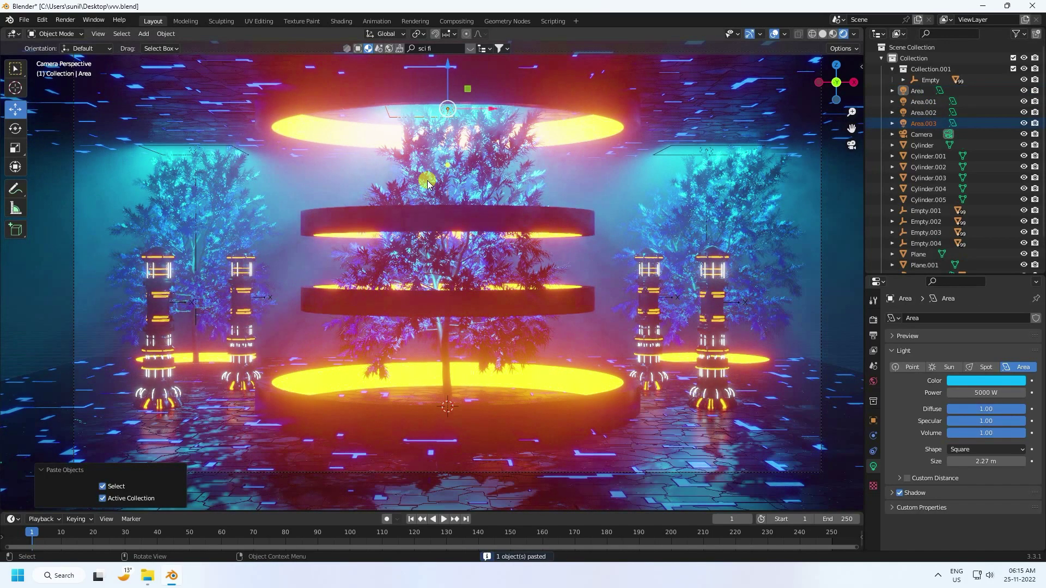
pyautogui.click(918, 124)
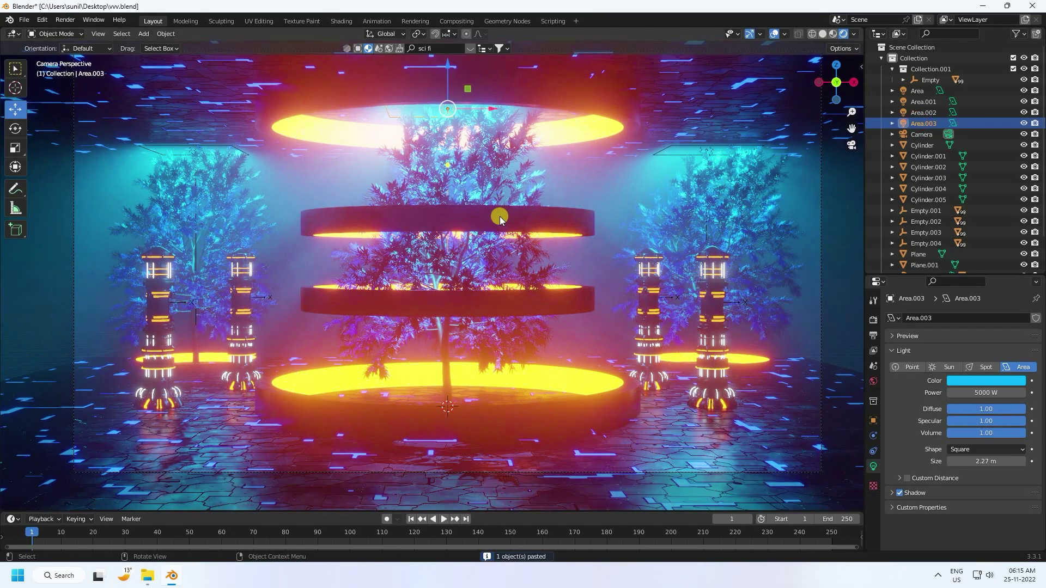
pyautogui.hotkey('ctrl', 's')
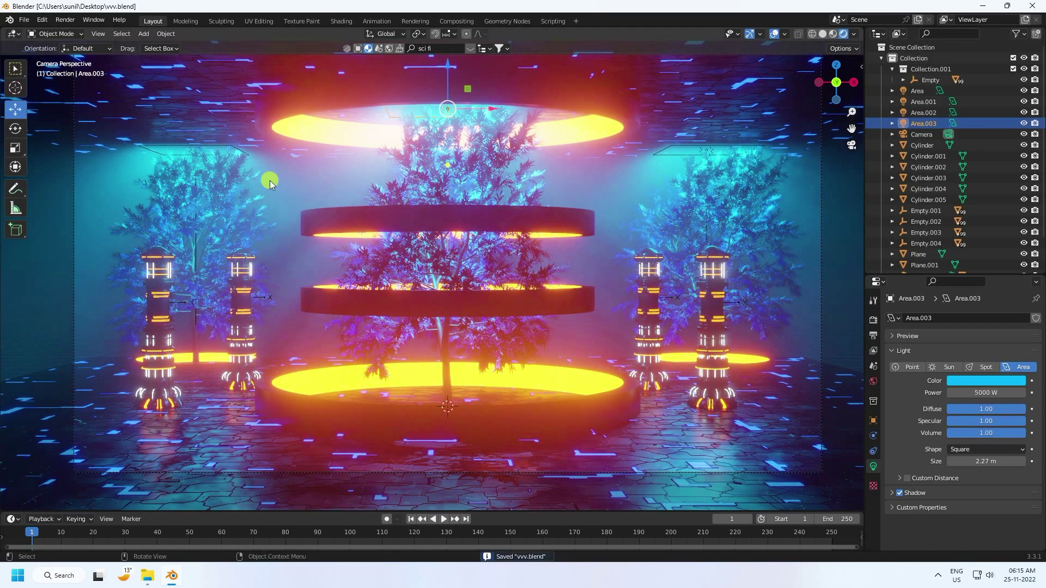
# Switch the viewport to solid shading and orbit to a free angle
pyautogui.click(822, 34)
pyautogui.moveTo(392, 245)
pyautogui.mouseDown(button='middle')
pyautogui.moveTo(442, 263)
pyautogui.moveTo(469, 252)
pyautogui.moveTo(394, 235)
pyautogui.mouseUp(button='middle')
pyautogui.scroll(3, 394, 234)
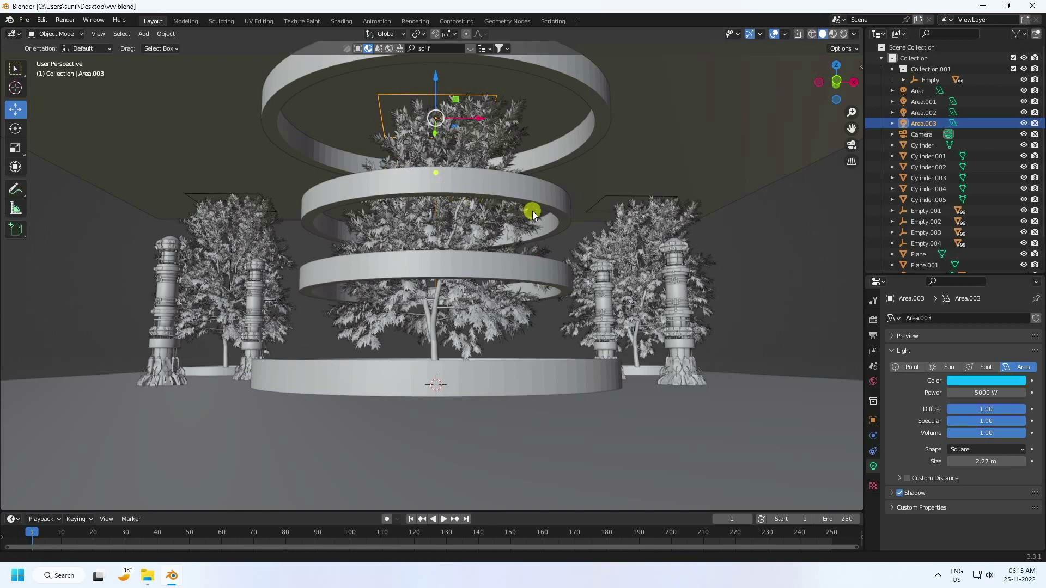
pyautogui.keyDown('shift'); pyautogui.scroll(2, 531, 211); pyautogui.keyUp('shift')
# Show the GeoCables tools in the sidebar and select the top ring
pyautogui.click(860, 68)
pyautogui.click(857, 238)
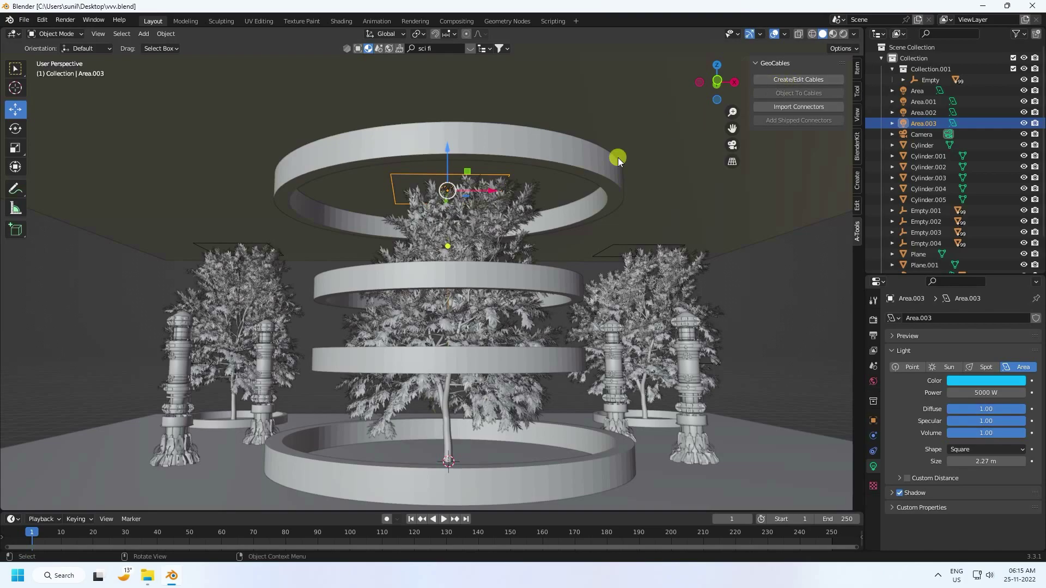
pyautogui.click(619, 195)
# Start Create/Edit Cables and anchor the first cables from the top ring to the second ring
pyautogui.click(793, 80)
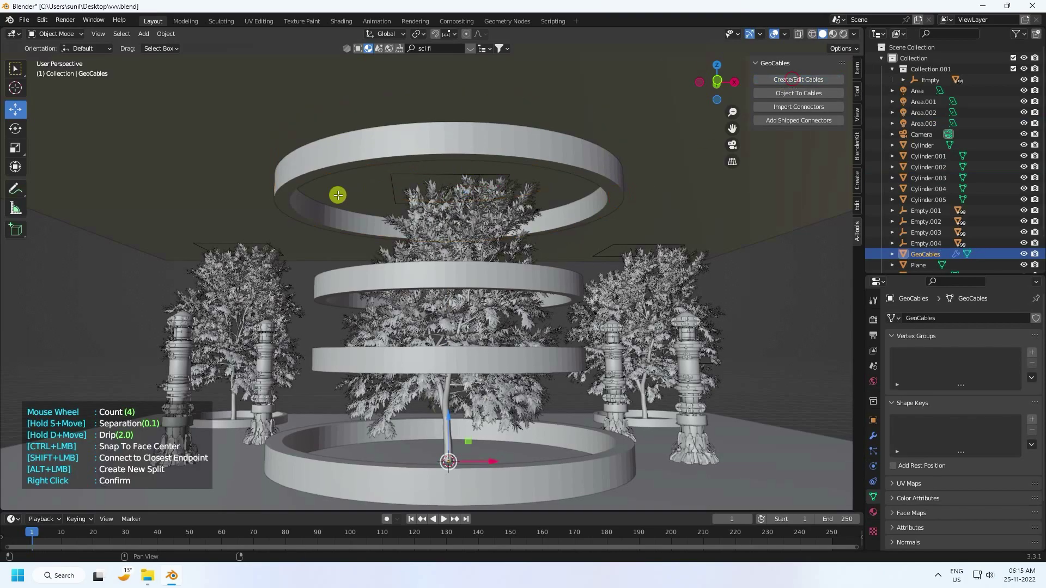
pyautogui.click(288, 209)
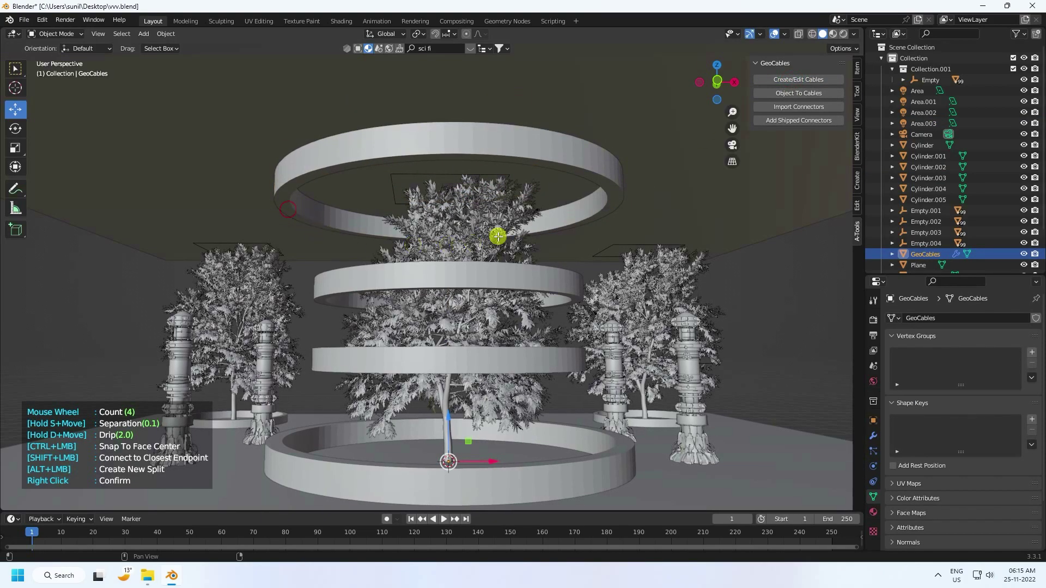
pyautogui.click(608, 208)
pyautogui.moveTo(604, 210); pyautogui.dragTo(665, 217, button='middle')
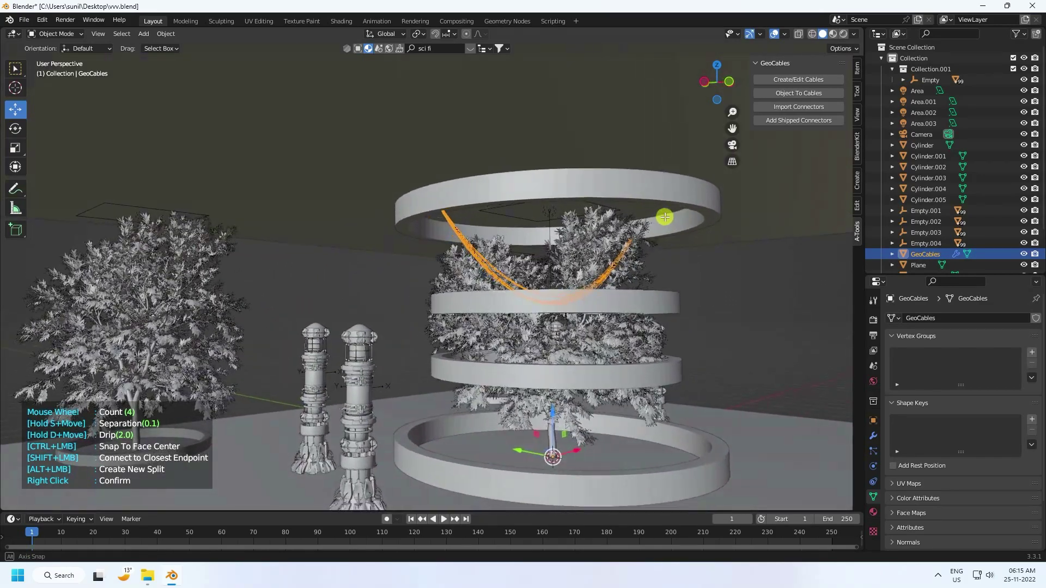
pyautogui.scroll(3, 696, 207)
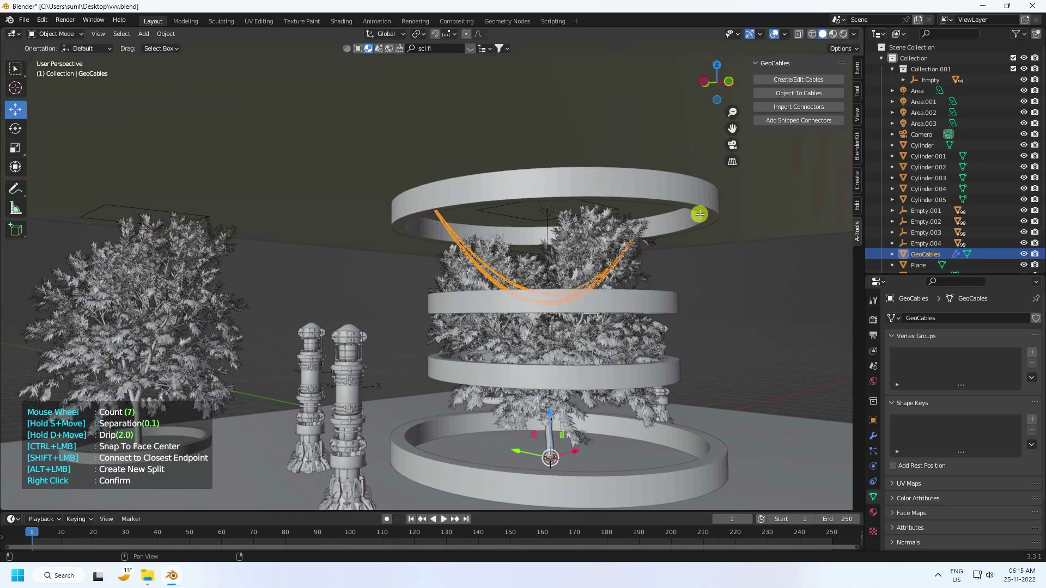
pyautogui.click(706, 213)
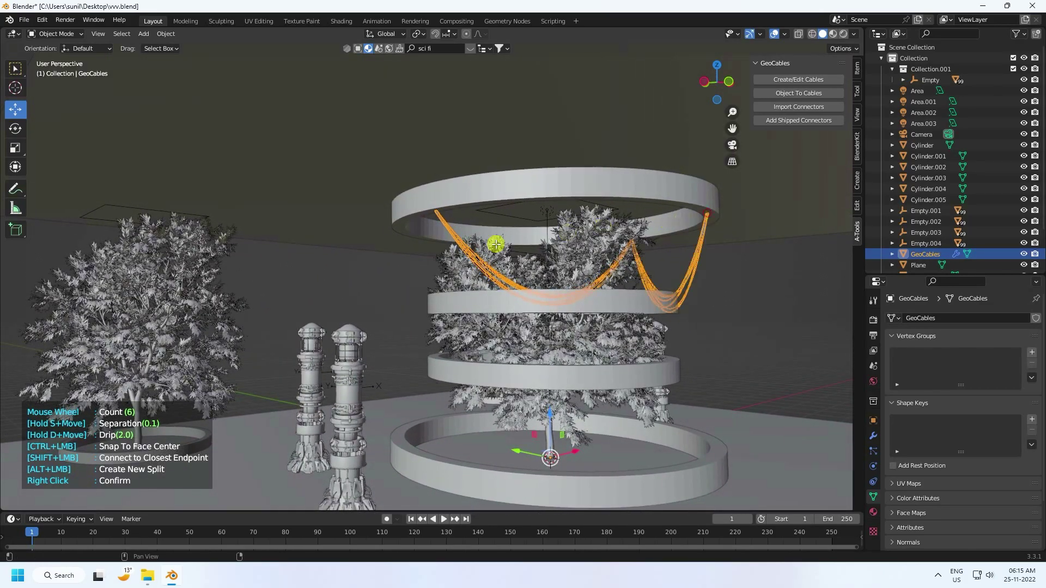
# Hang more cable strands around the rings, confirm at count 6, and view through the camera
pyautogui.click(422, 236)
pyautogui.moveTo(460, 251); pyautogui.dragTo(325, 221, button='middle')
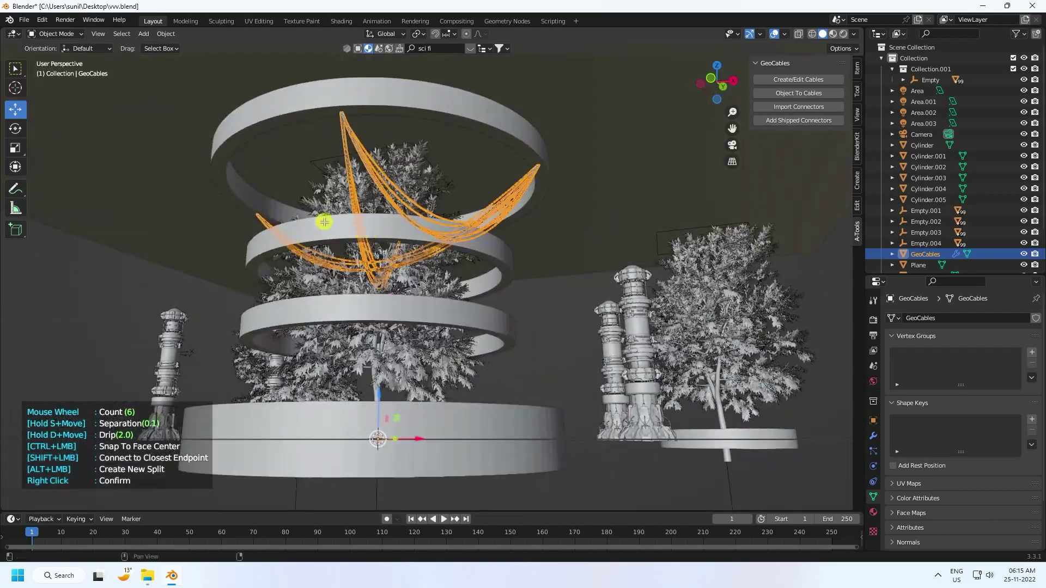
pyautogui.moveTo(217, 169); pyautogui.dragTo(404, 238, button='middle')
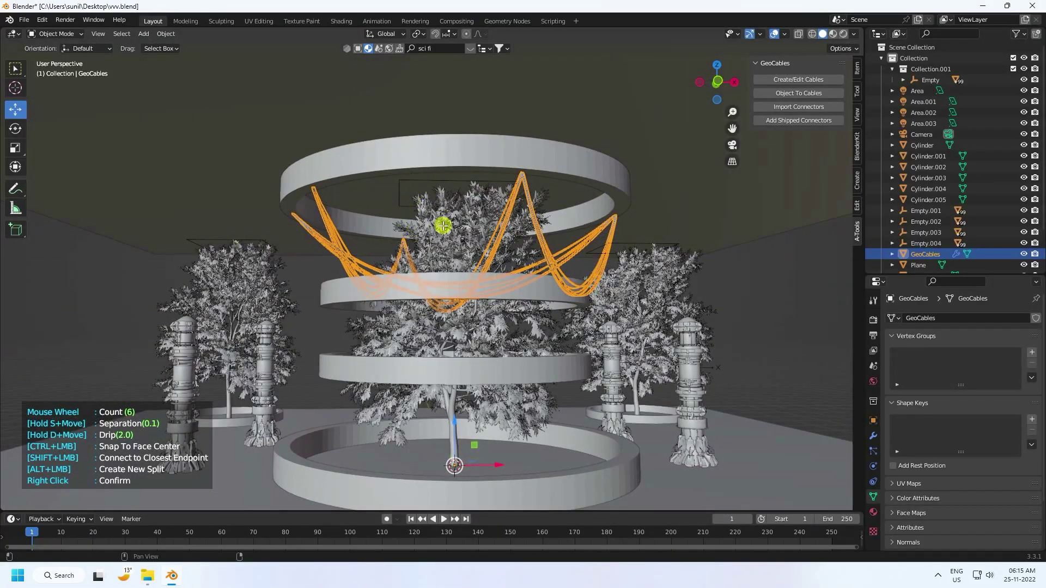
pyautogui.click(409, 171)
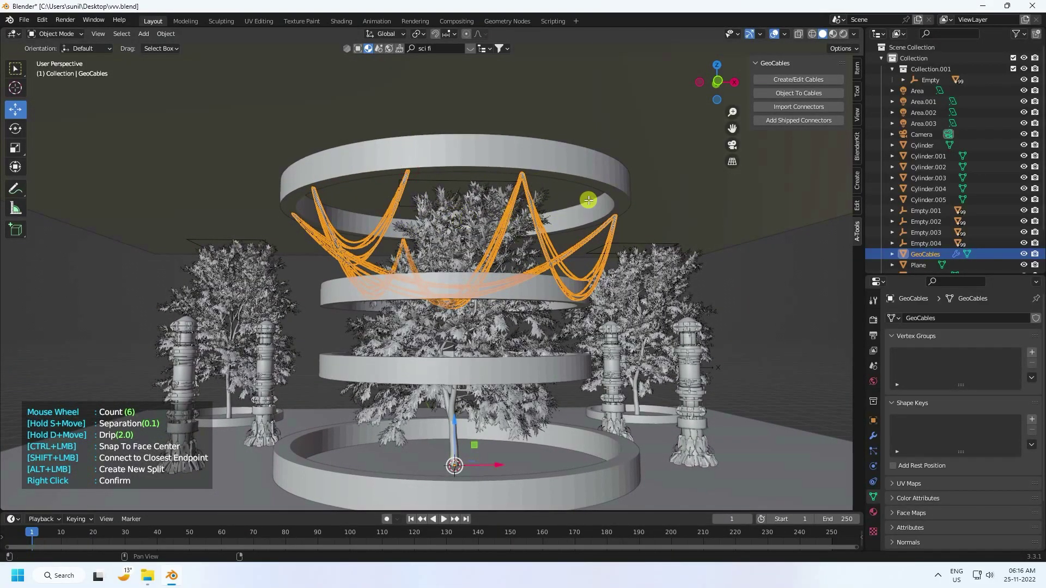
pyautogui.click(614, 197)
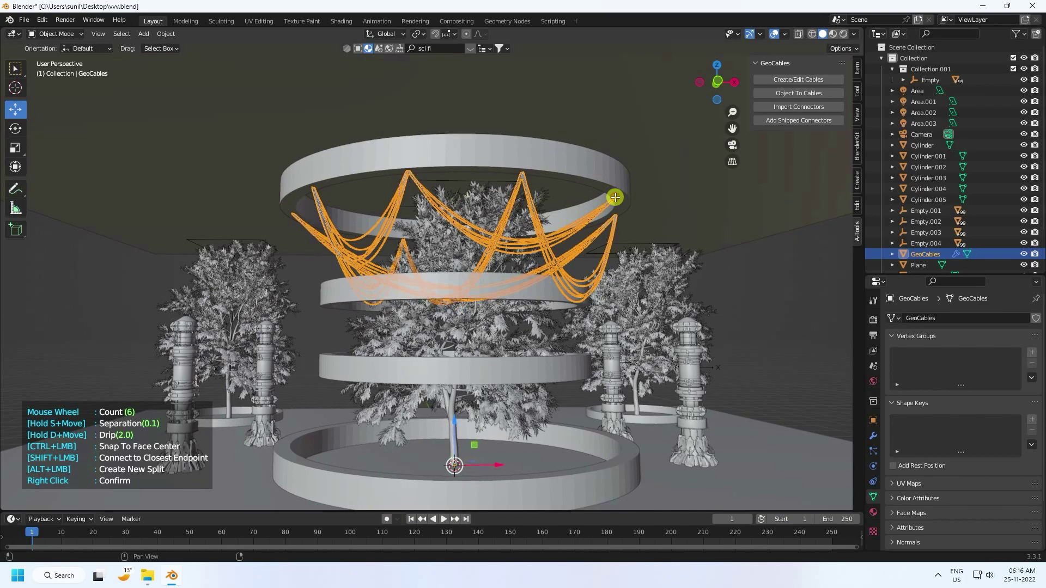
pyautogui.rightClick(561, 240)
pyautogui.scroll(-4, 456, 254)
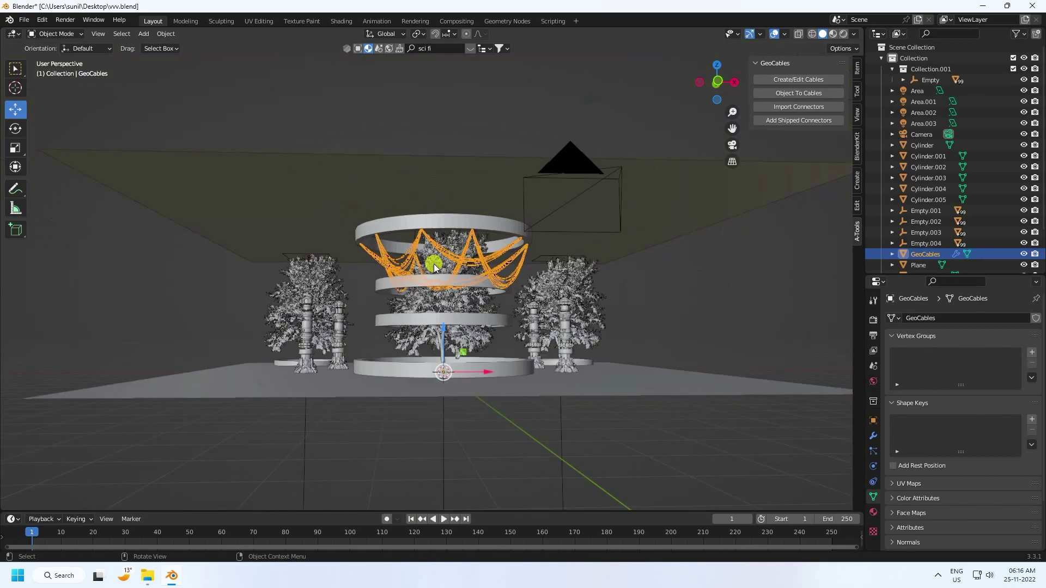
pyautogui.scroll(2, 476, 305)
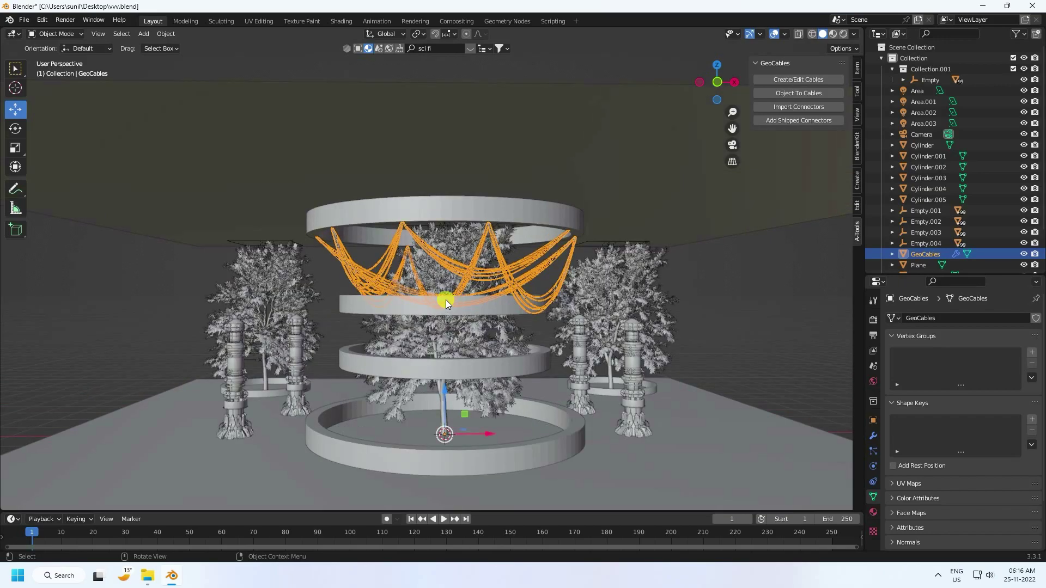
pyautogui.press('KP_0')
# In the GeoCables modifier, raise Resolution to 5 and Max Drip to 3.21
pyautogui.click(873, 420)
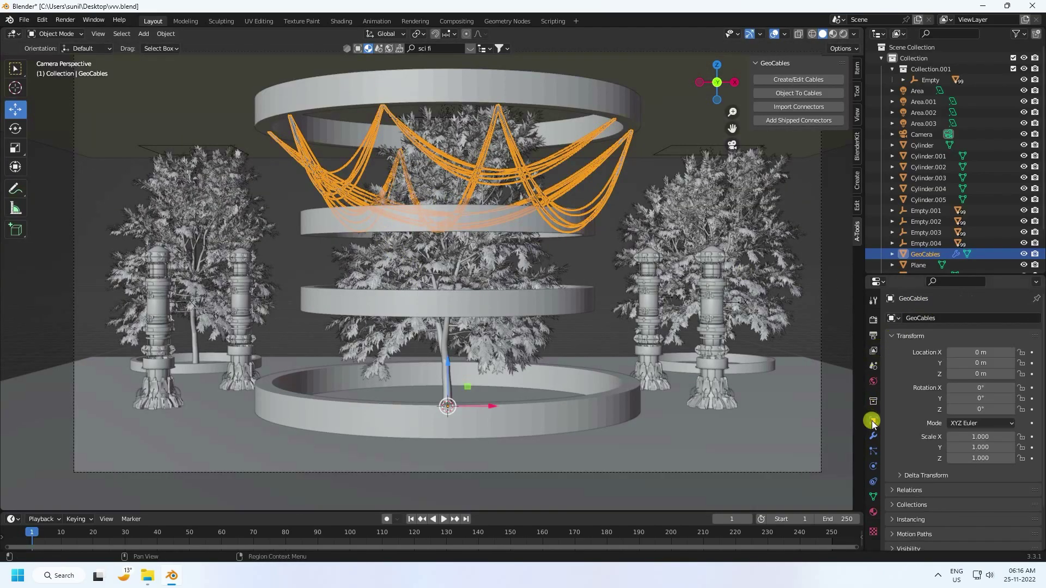
pyautogui.moveTo(908, 274); pyautogui.dragTo(914, 152)
pyautogui.click(873, 301)
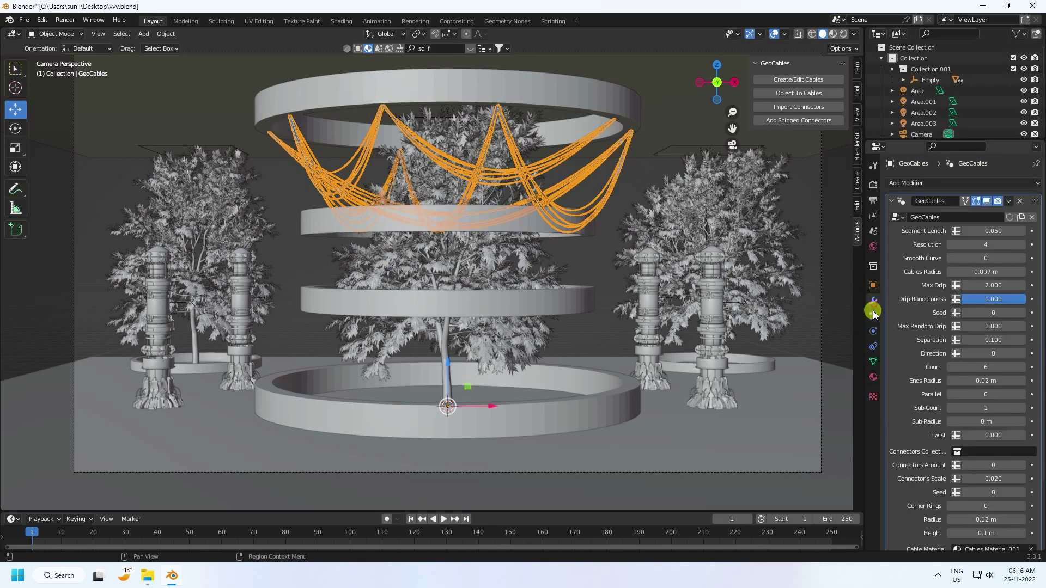
pyautogui.click(1023, 245)
pyautogui.moveTo(983, 285); pyautogui.dragTo(10, 288)
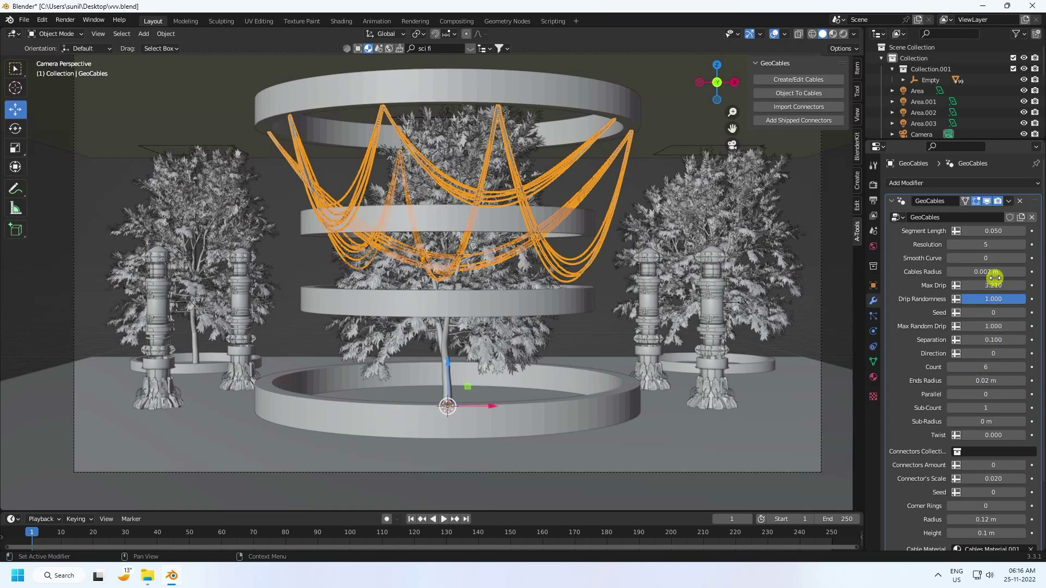
# Step the cable Seed up to 10 for a new cable arrangement
pyautogui.click(1023, 312)
pyautogui.click(1023, 312)
pyautogui.click(1023, 312)
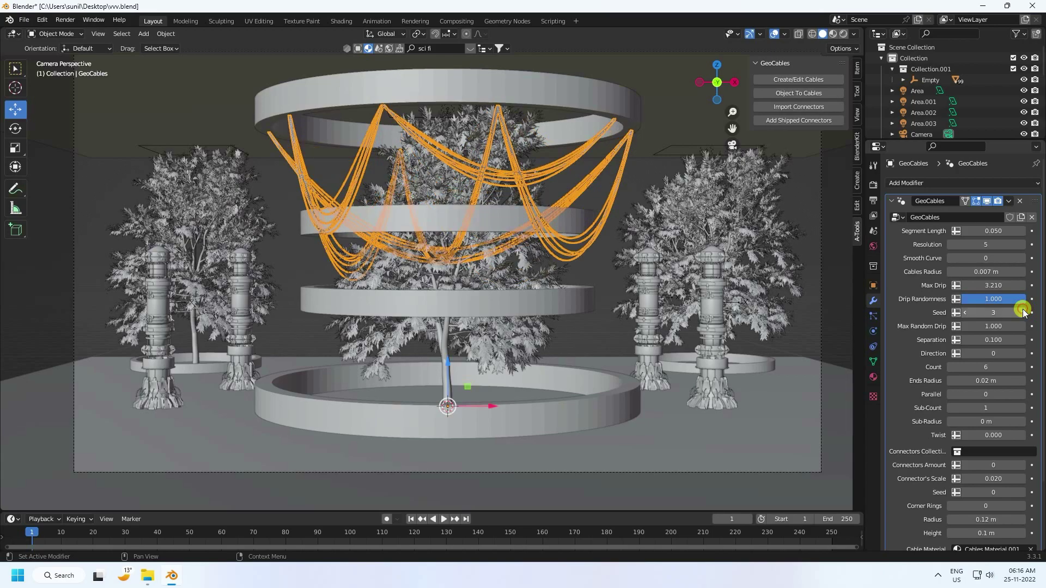
pyautogui.click(1023, 312)
pyautogui.click(1023, 312)
pyautogui.click(1023, 312)
pyautogui.click(1023, 313)
pyautogui.click(1023, 312)
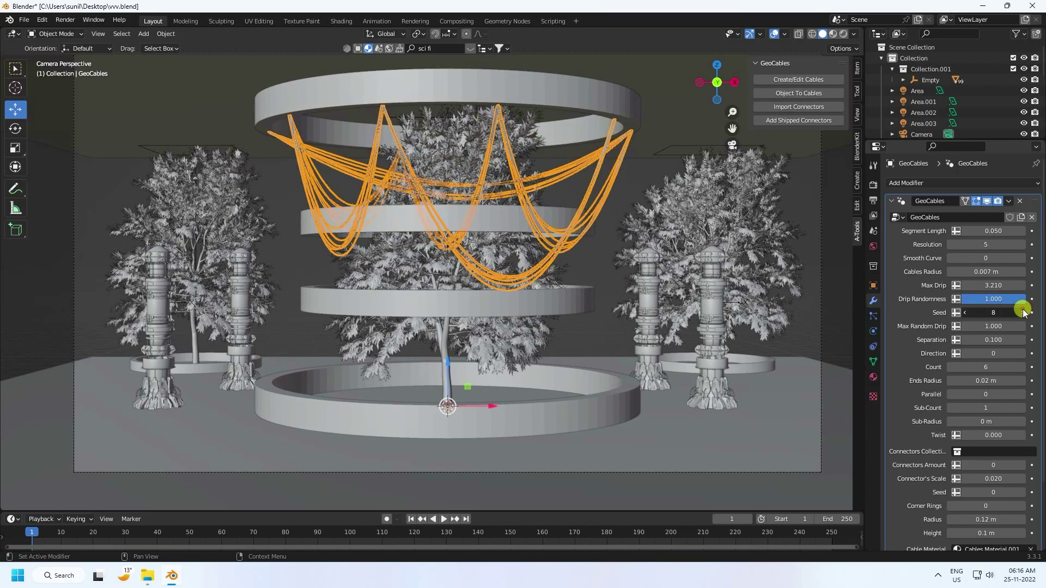
pyautogui.click(1023, 312)
pyautogui.click(1023, 312)
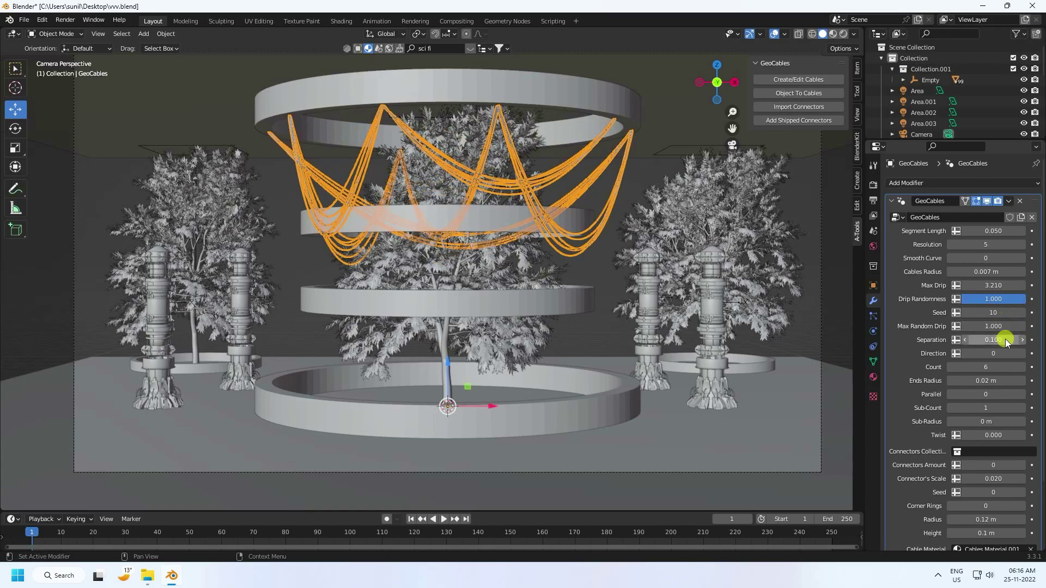
# Set cable Direction to 1, deselect the cables, and begin a BlenderKit search for 'solder'
pyautogui.moveTo(983, 353); pyautogui.dragTo(1027, 346)
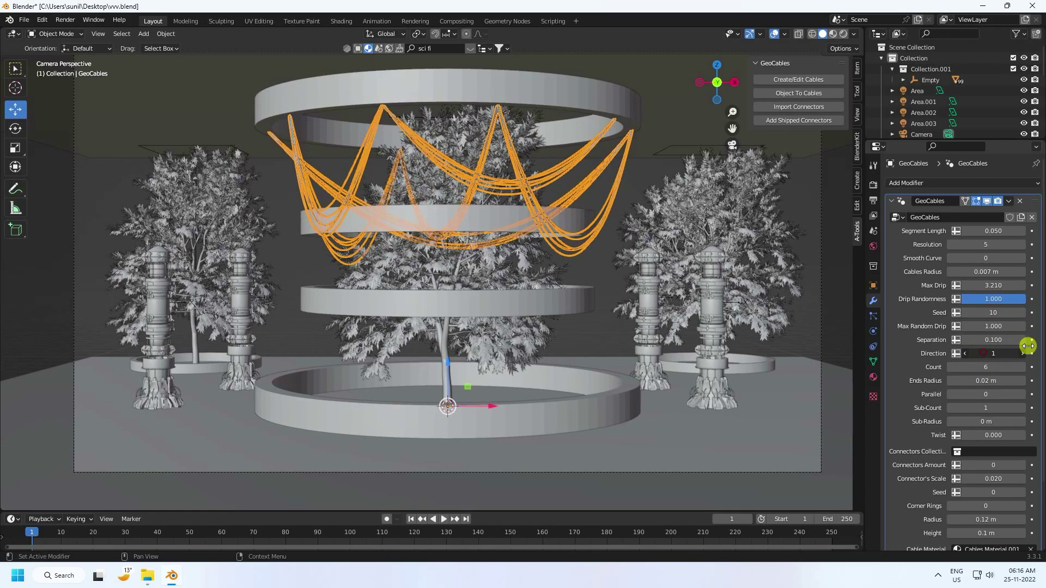
pyautogui.scroll(2, 351, 158)
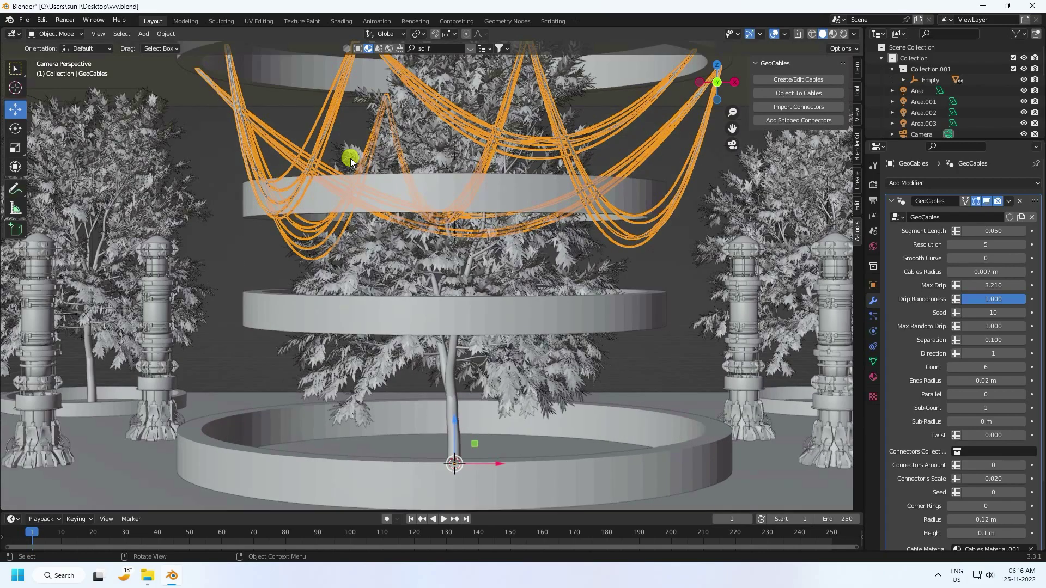
pyautogui.scroll(5, 338, 139)
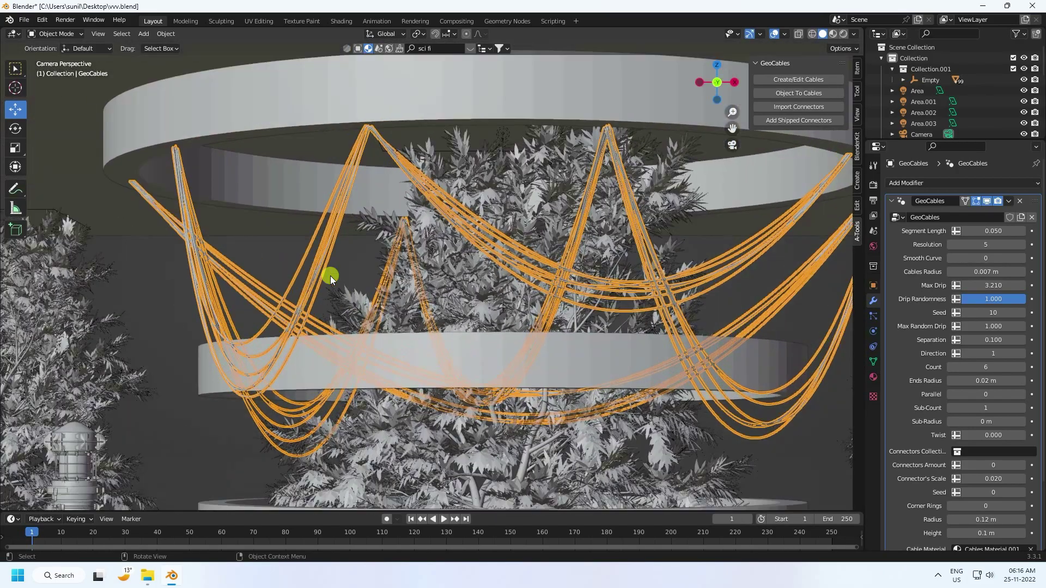
pyautogui.click(264, 249)
pyautogui.click(442, 47)
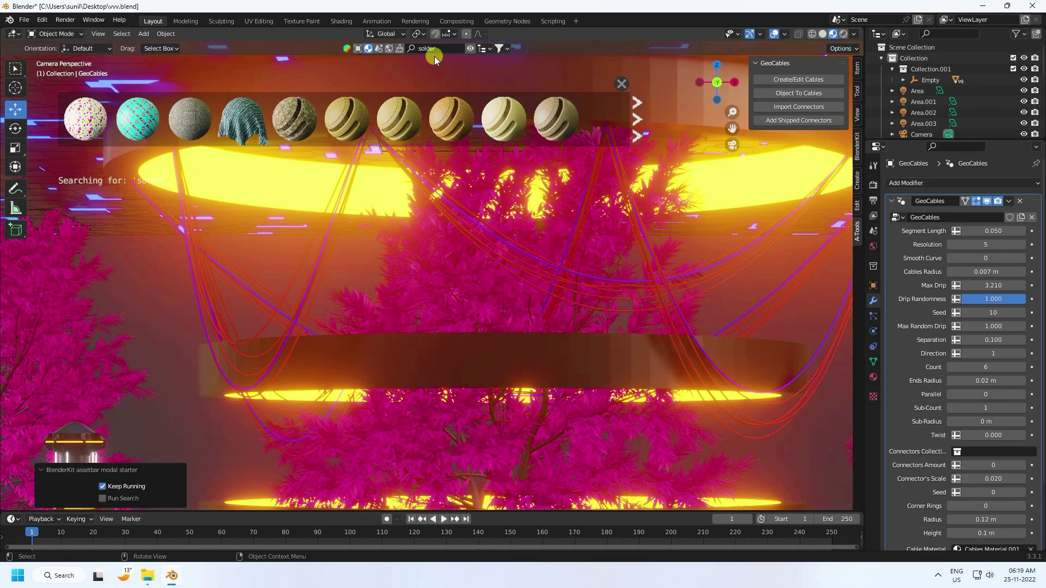
# Drag the Solder material from the BlenderKit asset bar into the scene
pyautogui.moveTo(85, 121)
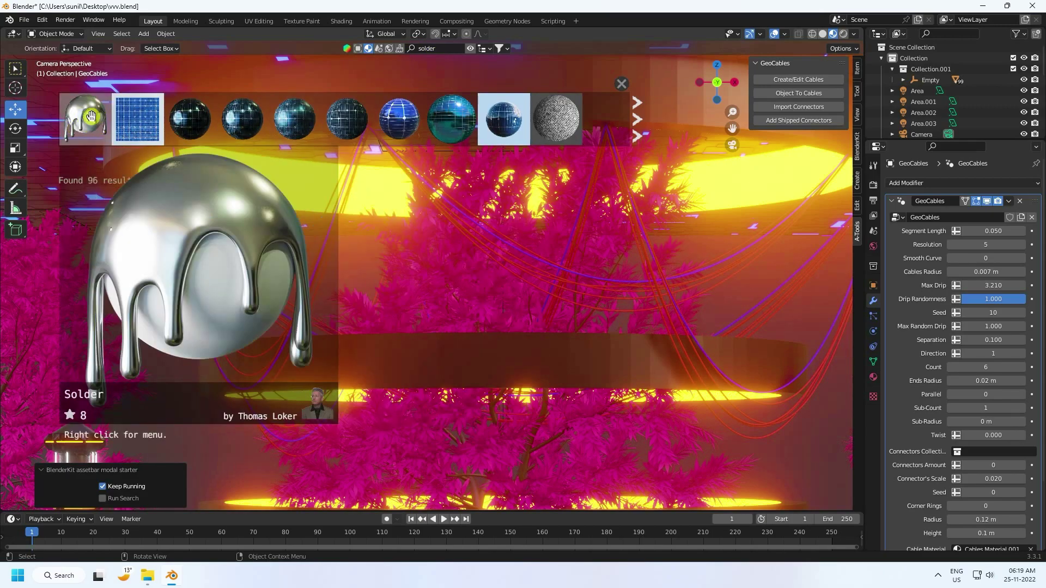
pyautogui.moveTo(77, 124); pyautogui.dragTo(203, 249)
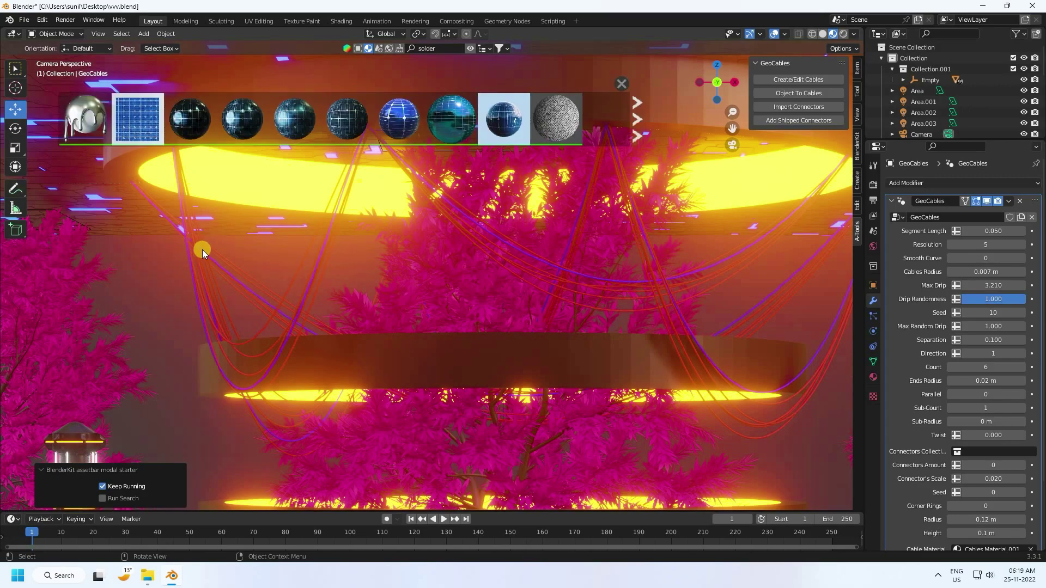
pyautogui.moveTo(194, 251); pyautogui.dragTo(397, 225, button='middle')
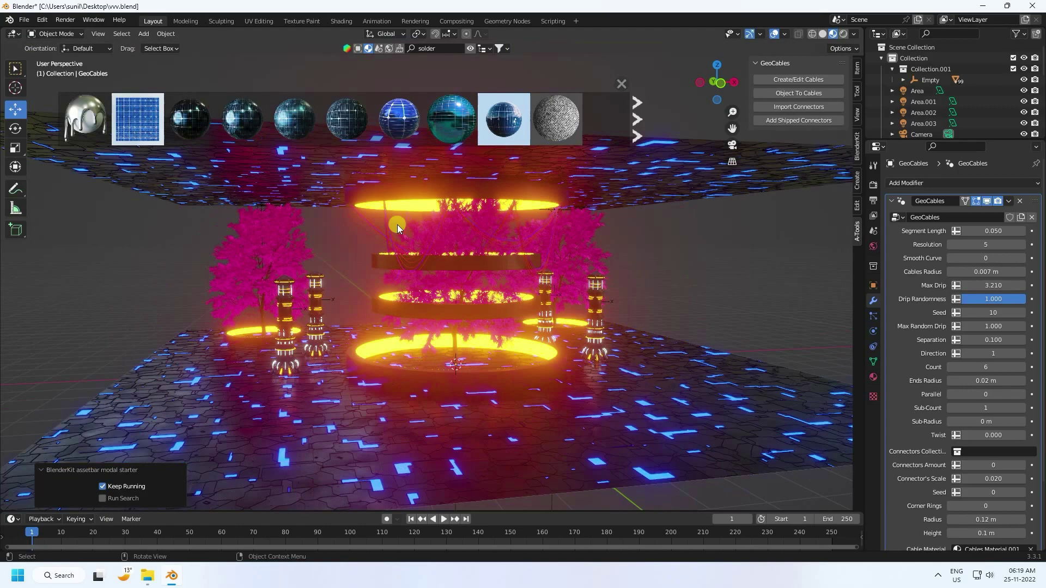
pyautogui.scroll(6, 322, 171)
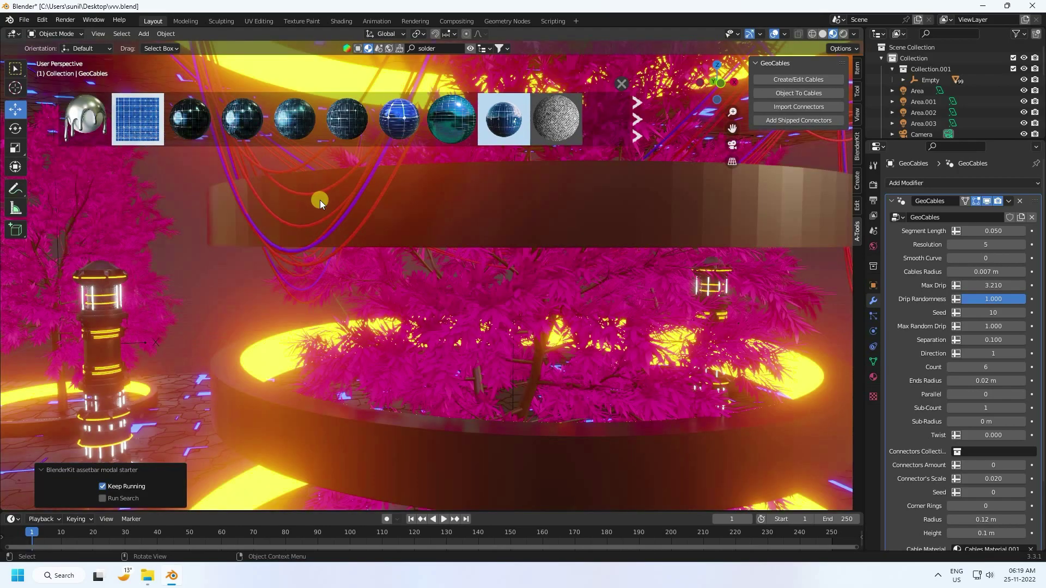
pyautogui.moveTo(319, 200); pyautogui.dragTo(507, 262, button='middle')
# Select GeoCables and drop Solder into its material slot
pyautogui.moveTo(912, 143); pyautogui.dragTo(911, 268)
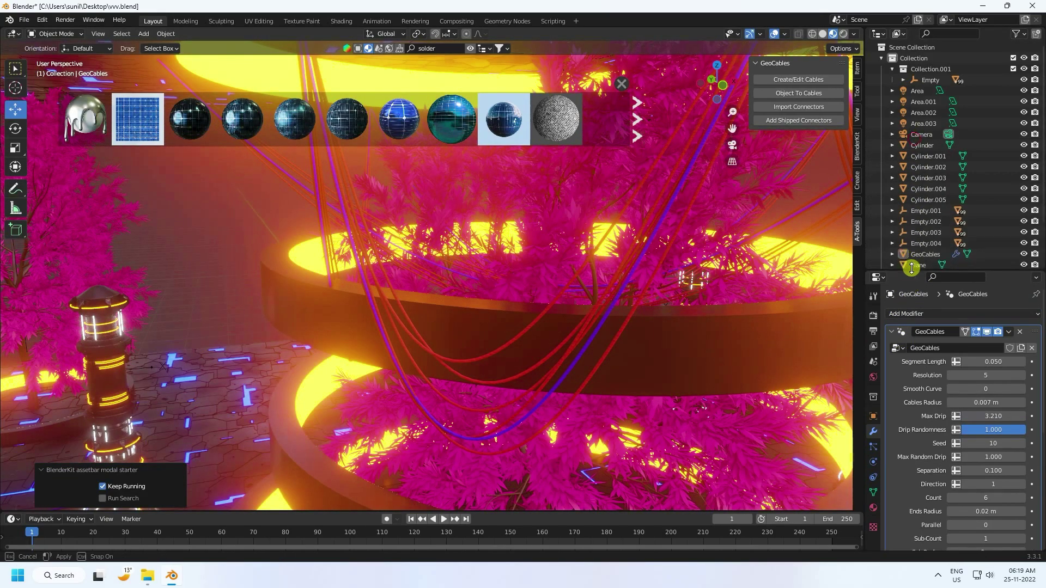
pyautogui.click(922, 255)
pyautogui.click(873, 507)
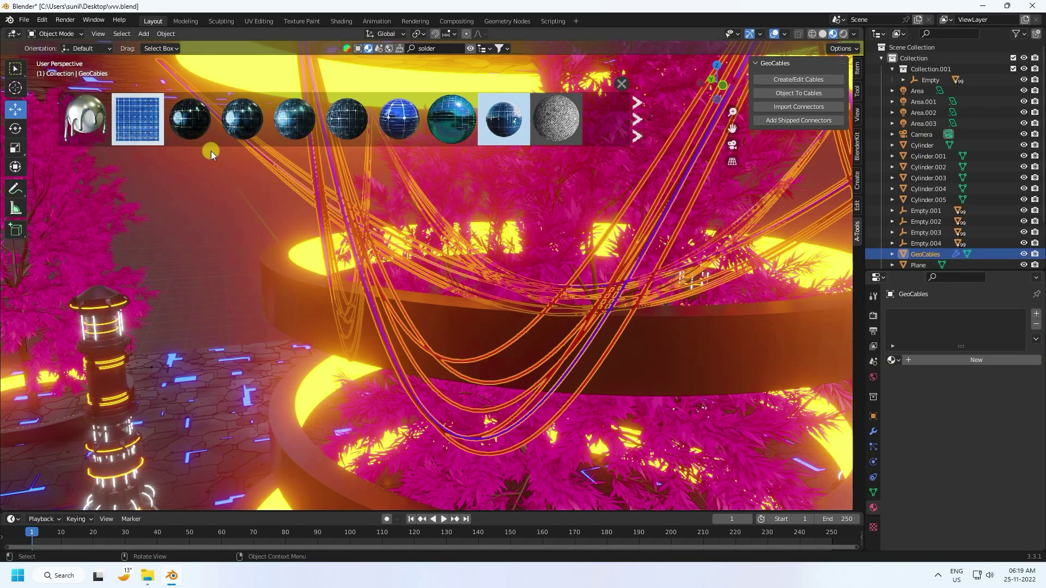
pyautogui.moveTo(87, 118); pyautogui.dragTo(318, 186)
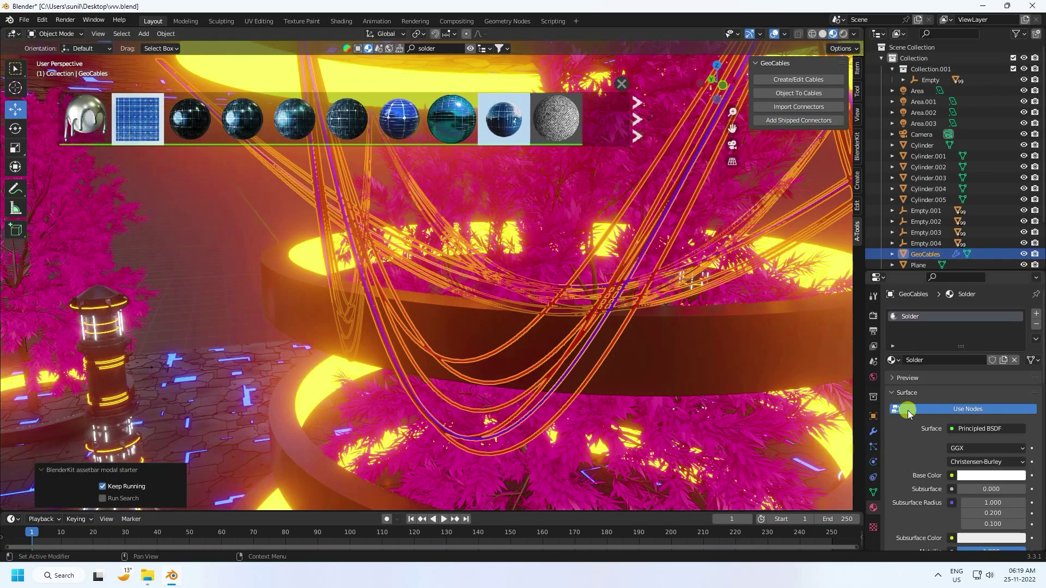
# Set the GeoCables Cable Material to Solder
pyautogui.click(872, 434)
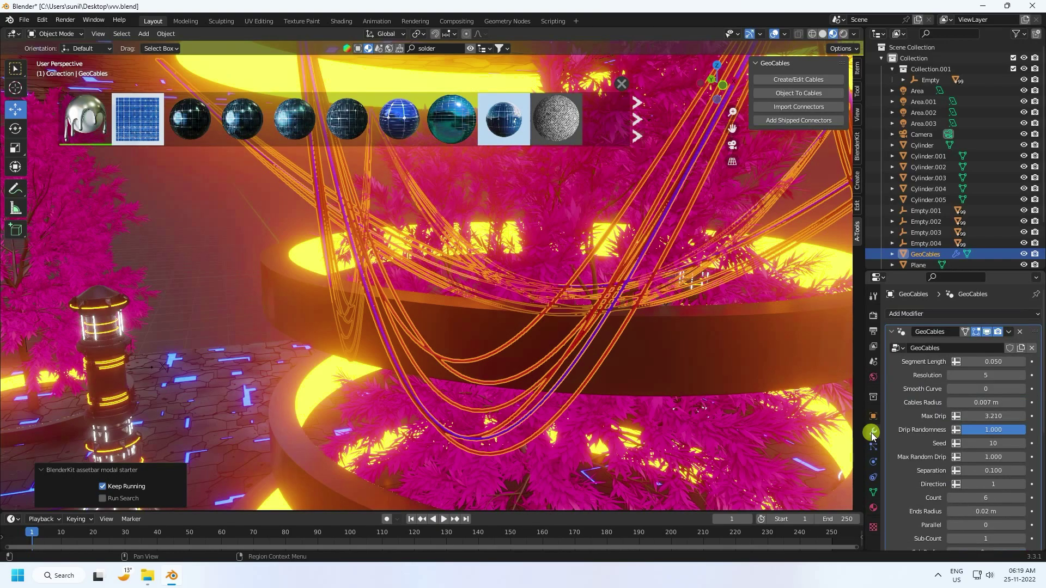
pyautogui.scroll(-5, 899, 436)
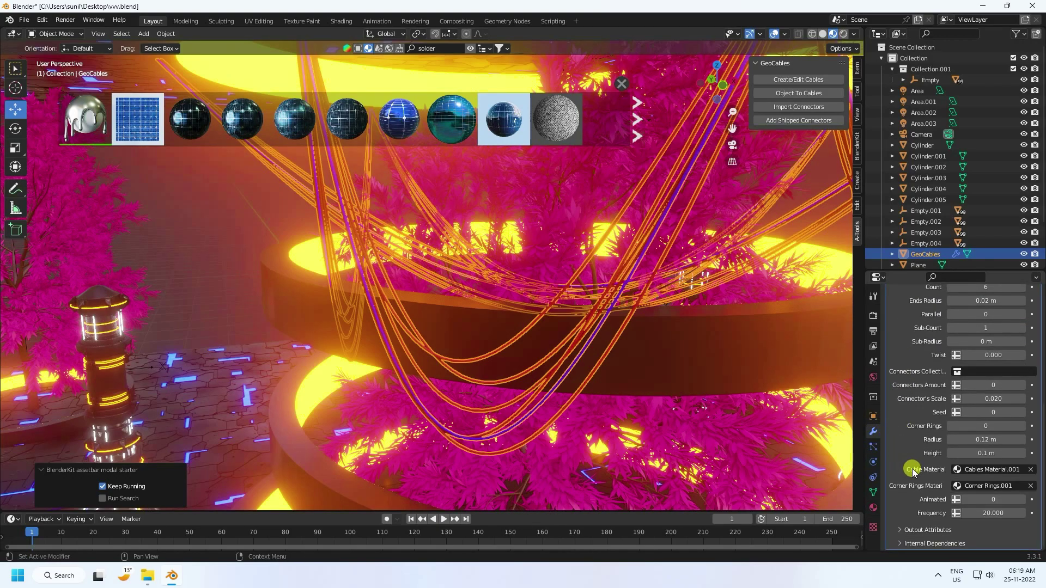
pyautogui.click(958, 470)
pyautogui.scroll(-20, 950, 436)
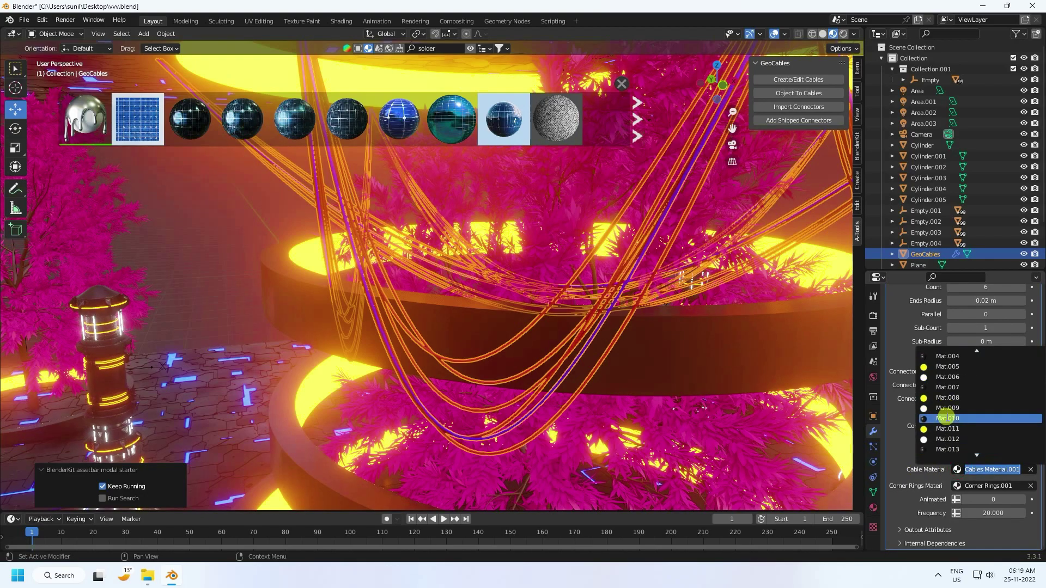
pyautogui.scroll(-2, 947, 433)
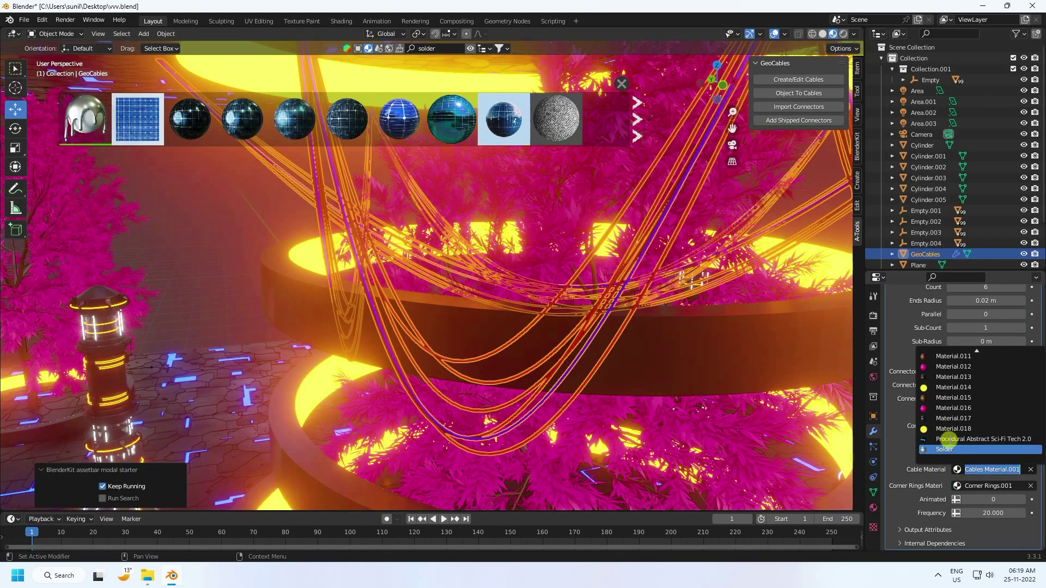
pyautogui.click(944, 449)
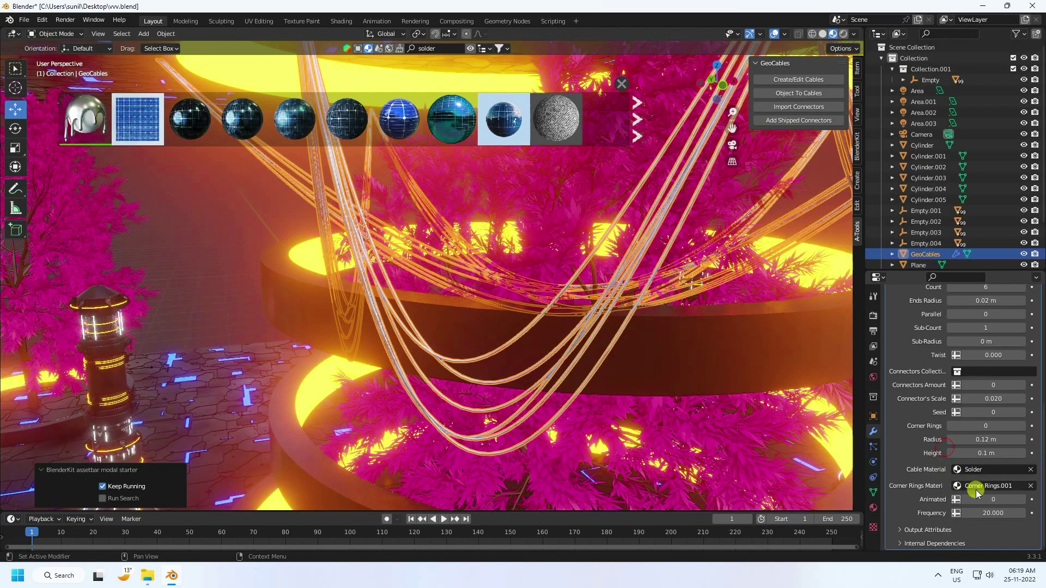
# Set the Corner Rings Material to Solder and deselect to view the silver finish
pyautogui.click(978, 486)
pyautogui.scroll(-10, 953, 441)
pyautogui.scroll(-20, 953, 440)
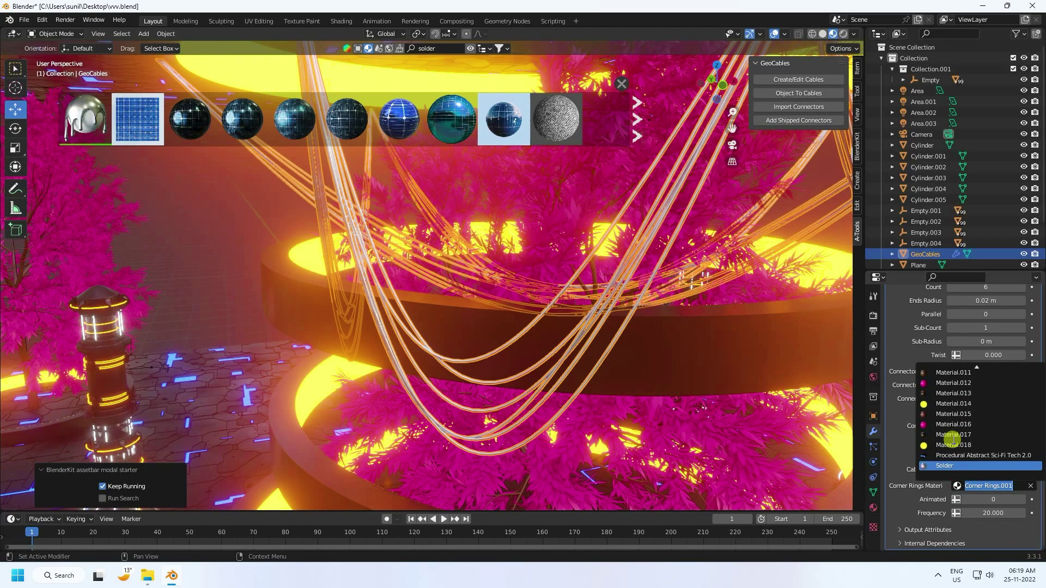
pyautogui.click(946, 465)
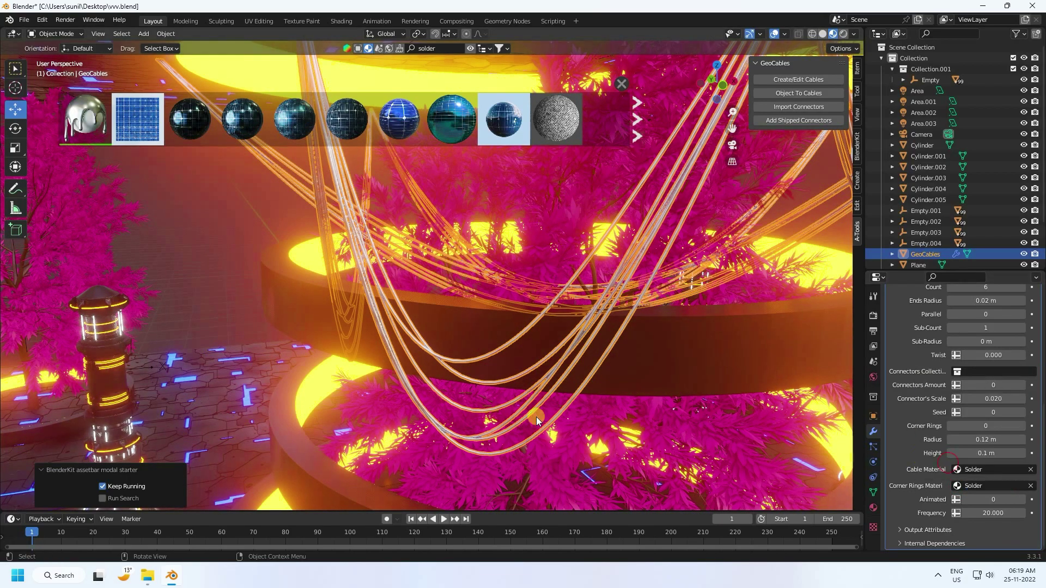
pyautogui.click(196, 211)
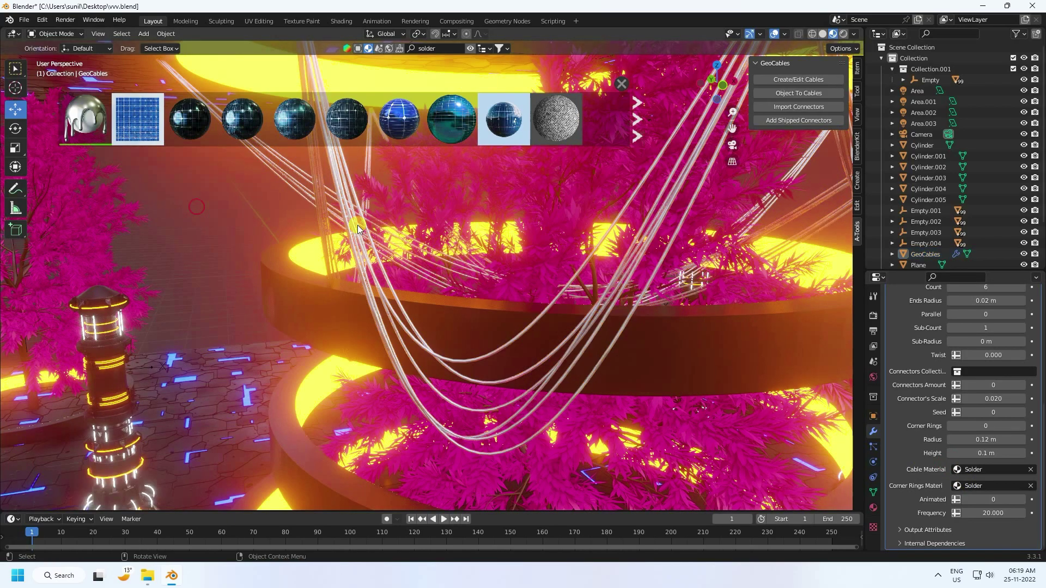
pyautogui.scroll(8, 357, 224)
pyautogui.click(621, 84)
pyautogui.moveTo(341, 254); pyautogui.dragTo(412, 263, button='middle')
# Look through the camera with the sidebar hidden and frame the shot in the window
pyautogui.scroll(3, 517, 217)
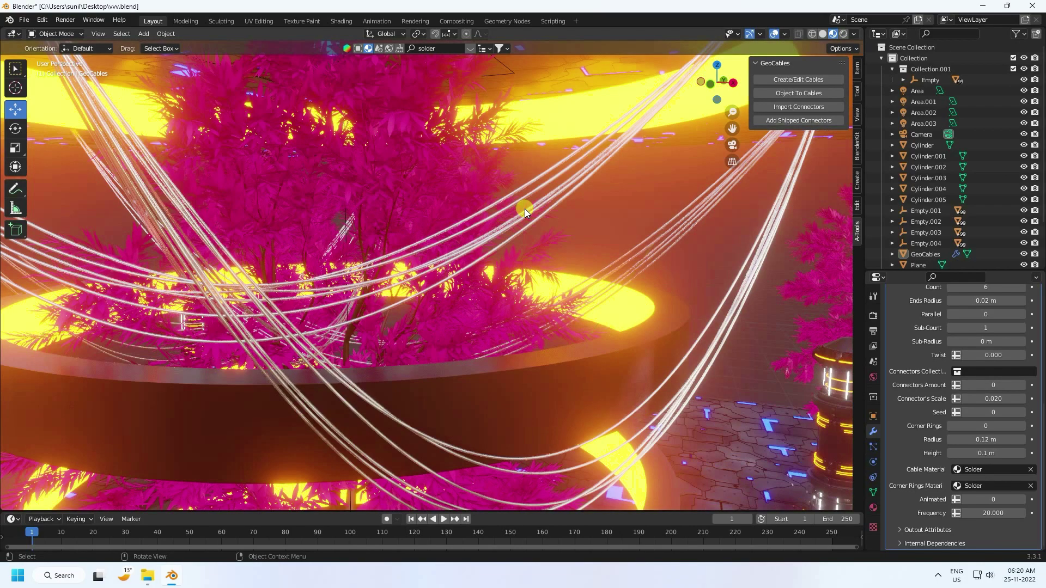
pyautogui.press('KP_0')
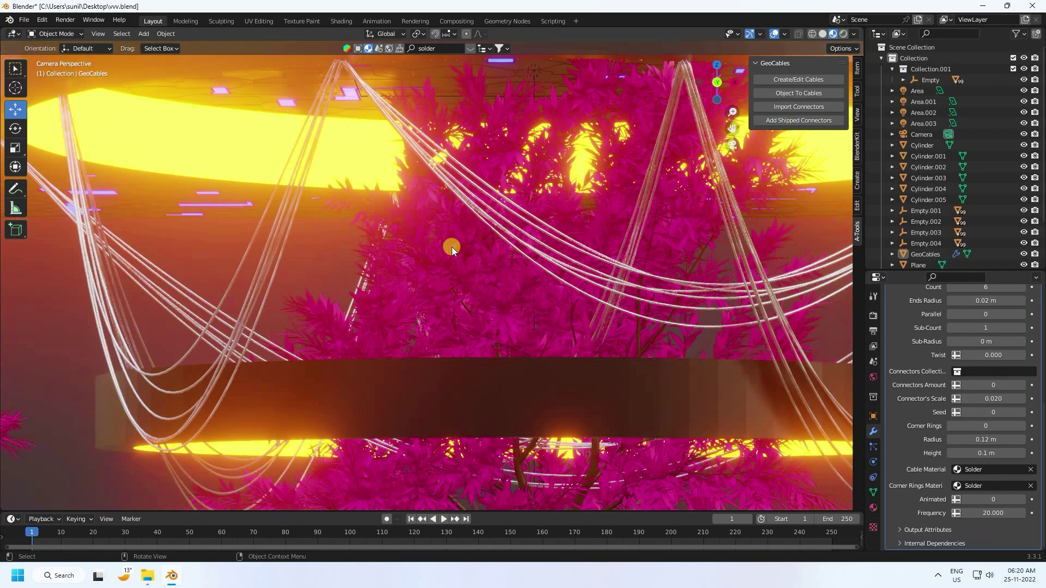
pyautogui.scroll(-2, 363, 262)
pyautogui.scroll(-2, 364, 267)
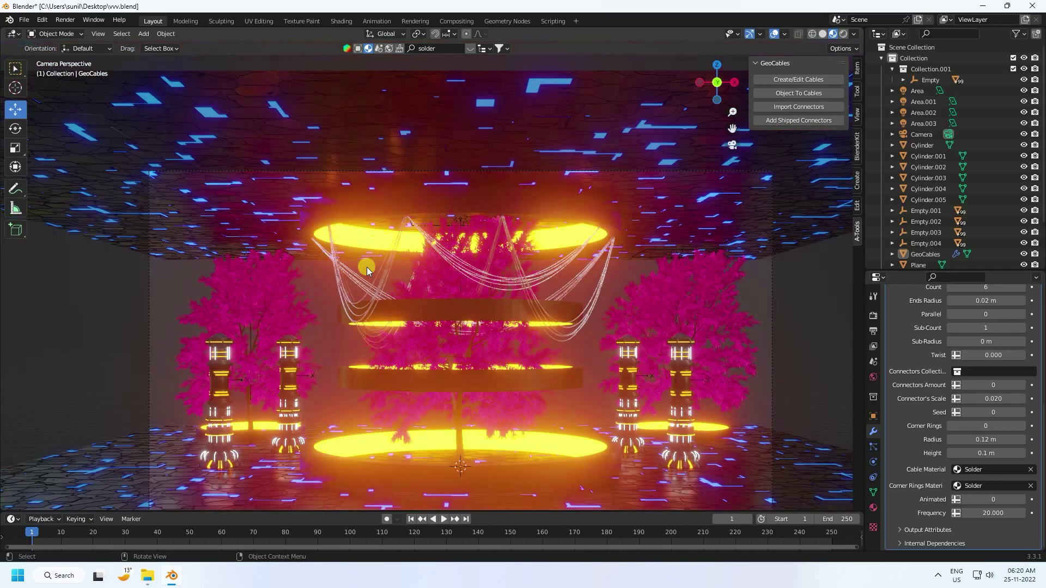
pyautogui.press('n')
pyautogui.scroll(-1, 444, 297)
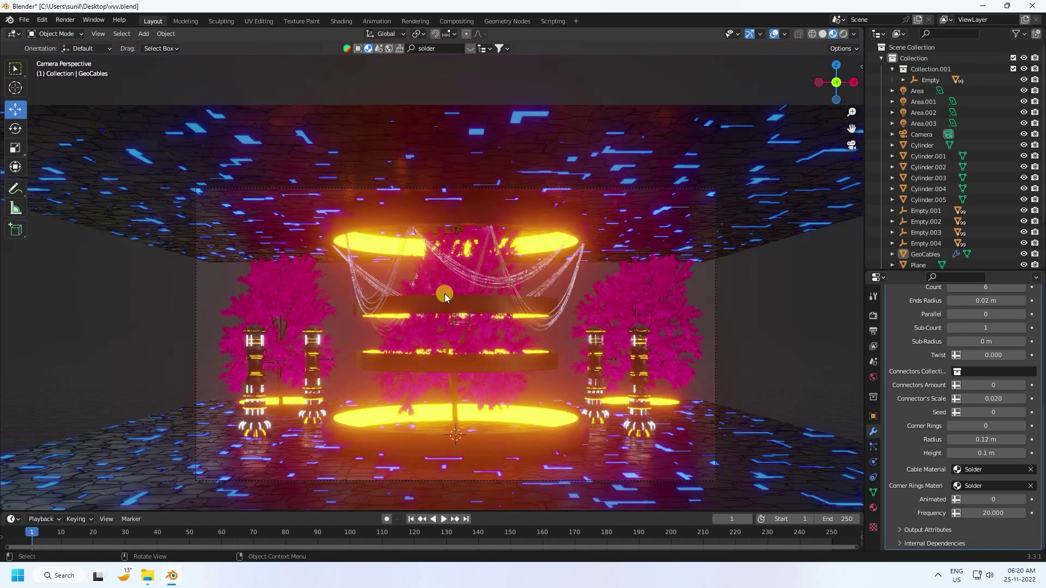
pyautogui.keyDown('shift'); pyautogui.moveTo(444, 293); pyautogui.dragTo(420, 247, button='middle'); pyautogui.keyUp('shift')
pyautogui.scroll(1, 420, 246)
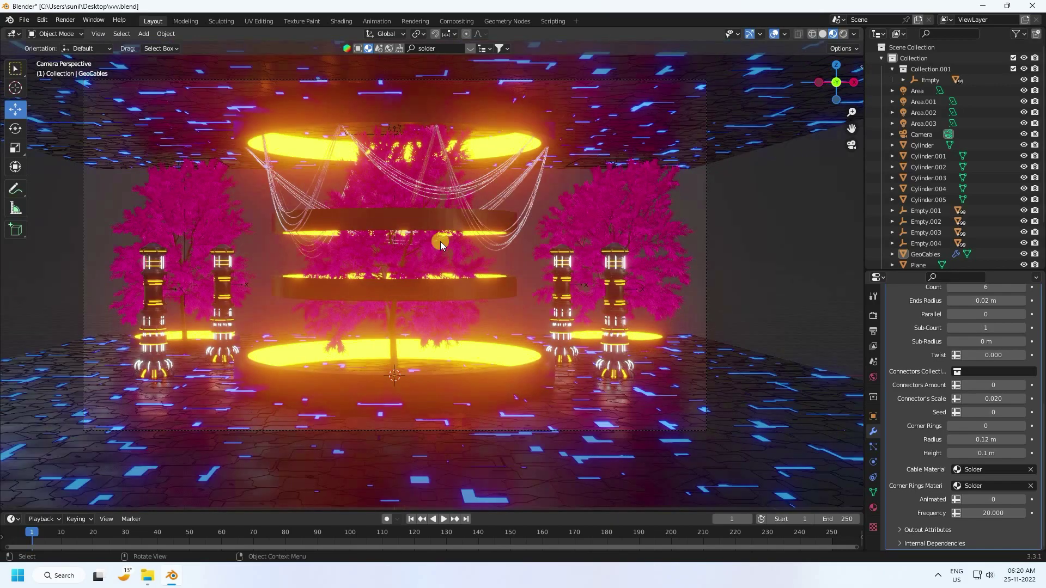
# Save vvv.blend and switch the viewport to Rendered shading
pyautogui.hotkey('ctrl', 's')
pyautogui.click(844, 34)
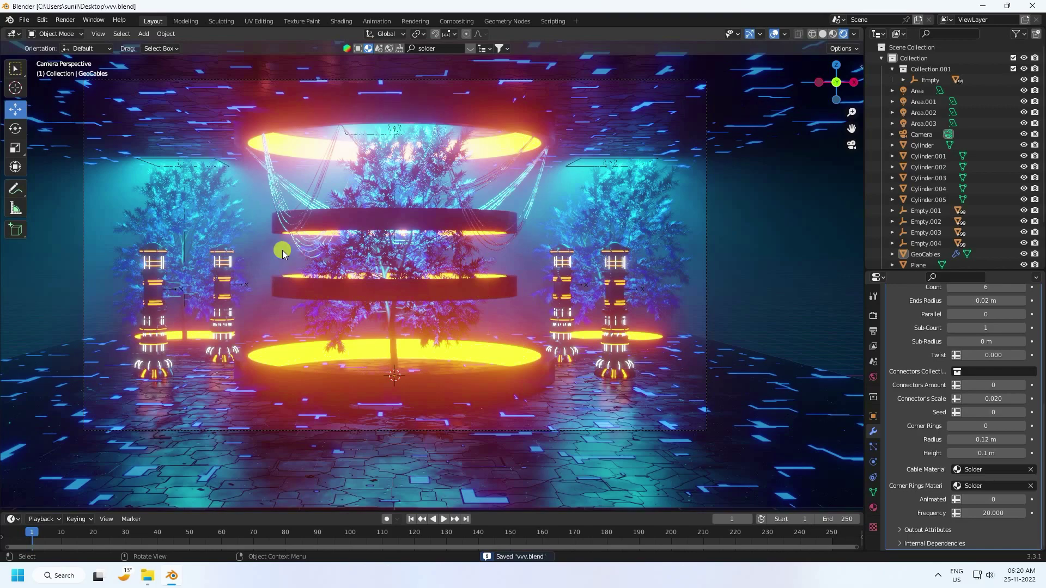
pyautogui.scroll(1, 283, 253)
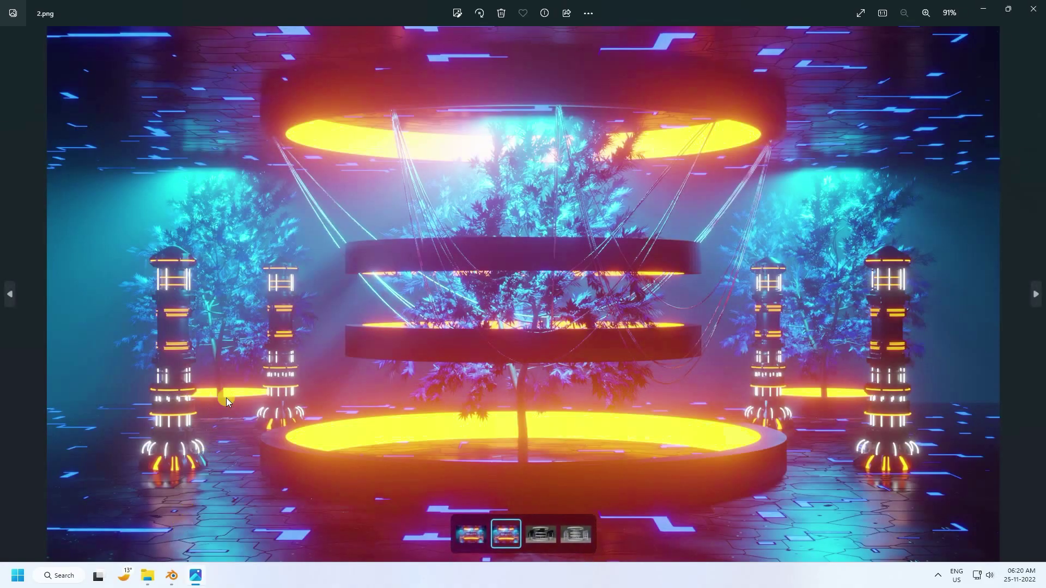
# Check the Eevee render settings, then render the still image from the camera
pyautogui.click(170, 584)
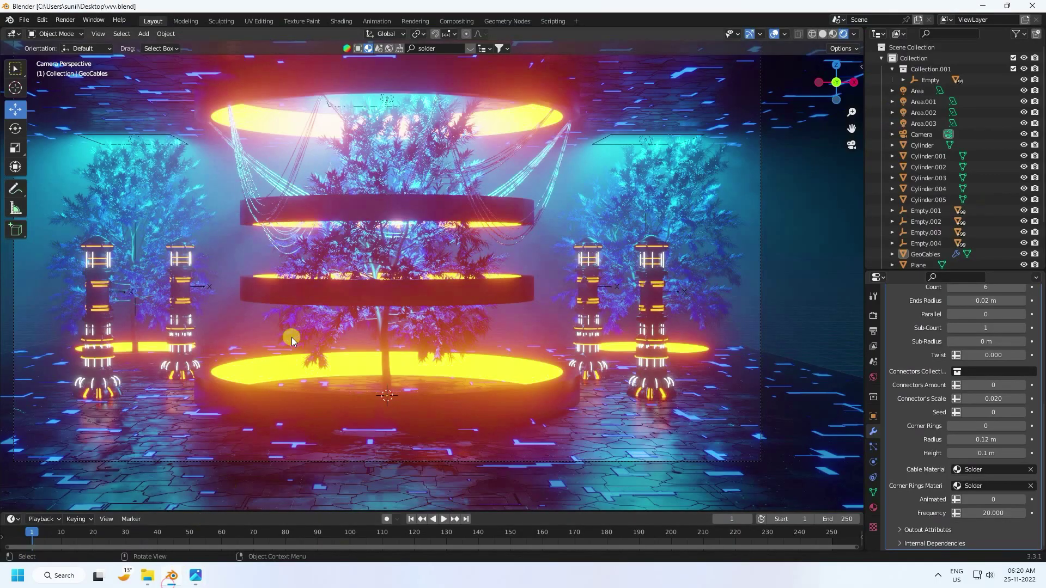
pyautogui.keyDown('shift'); pyautogui.moveTo(338, 227); pyautogui.dragTo(408, 250, button='middle'); pyautogui.keyUp('shift')
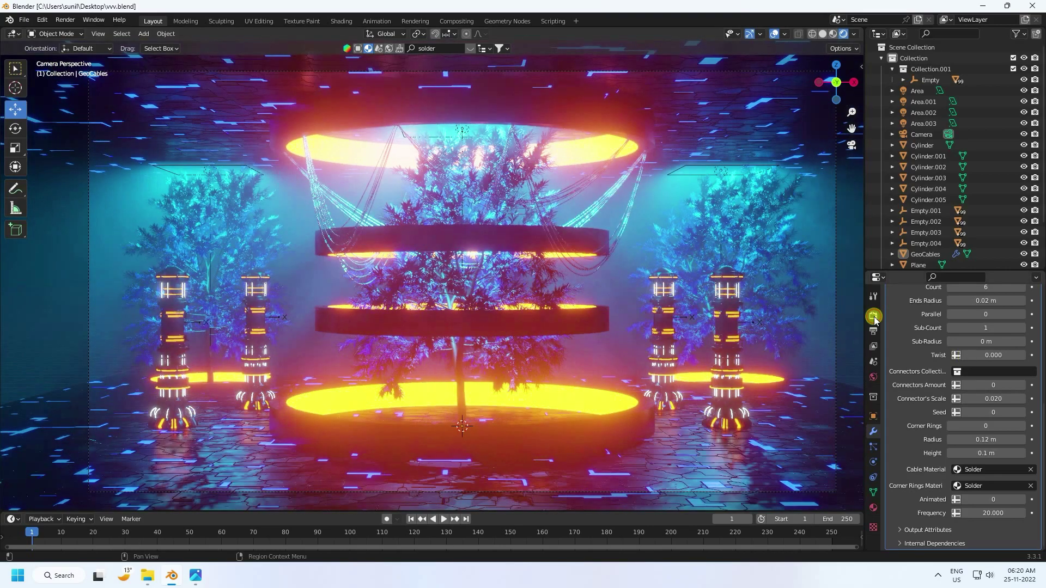
pyautogui.click(874, 317)
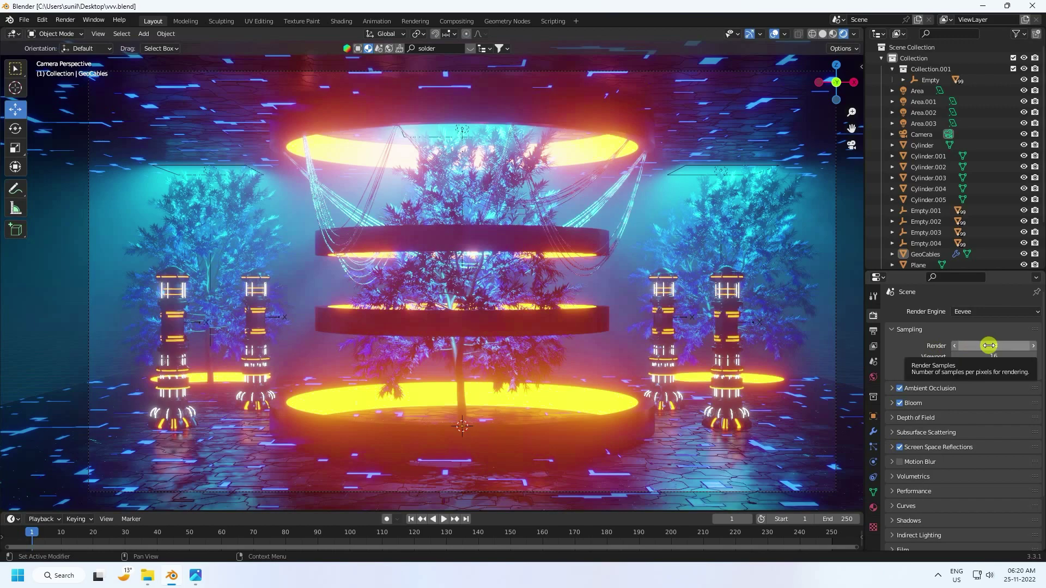
pyautogui.click(63, 21)
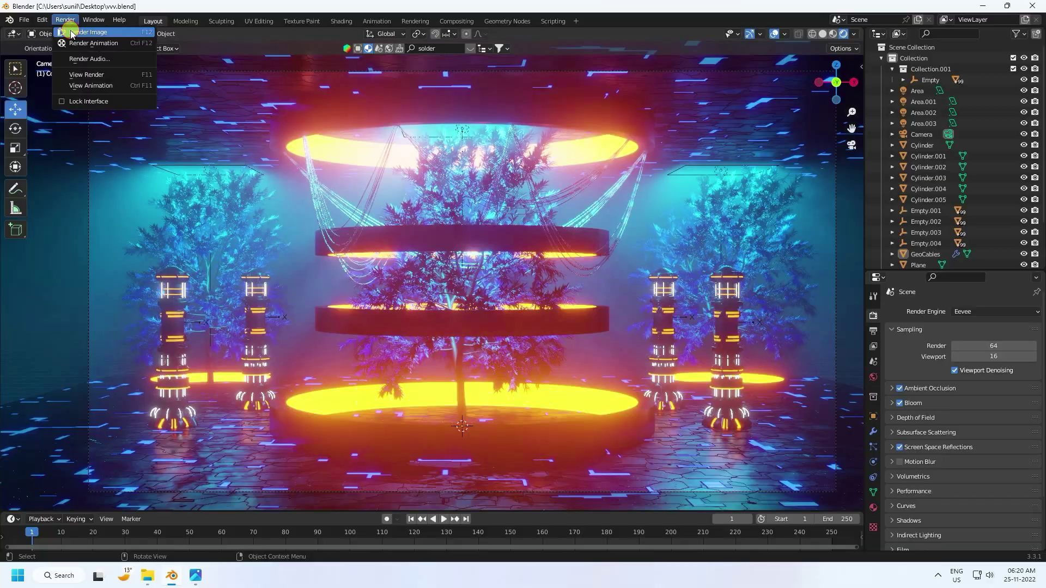
pyautogui.click(72, 32)
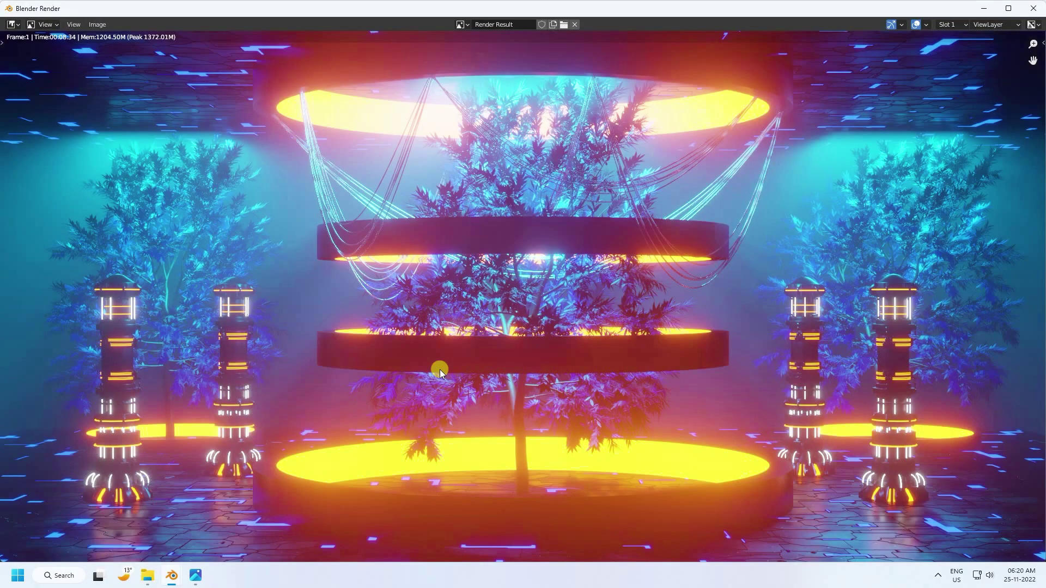